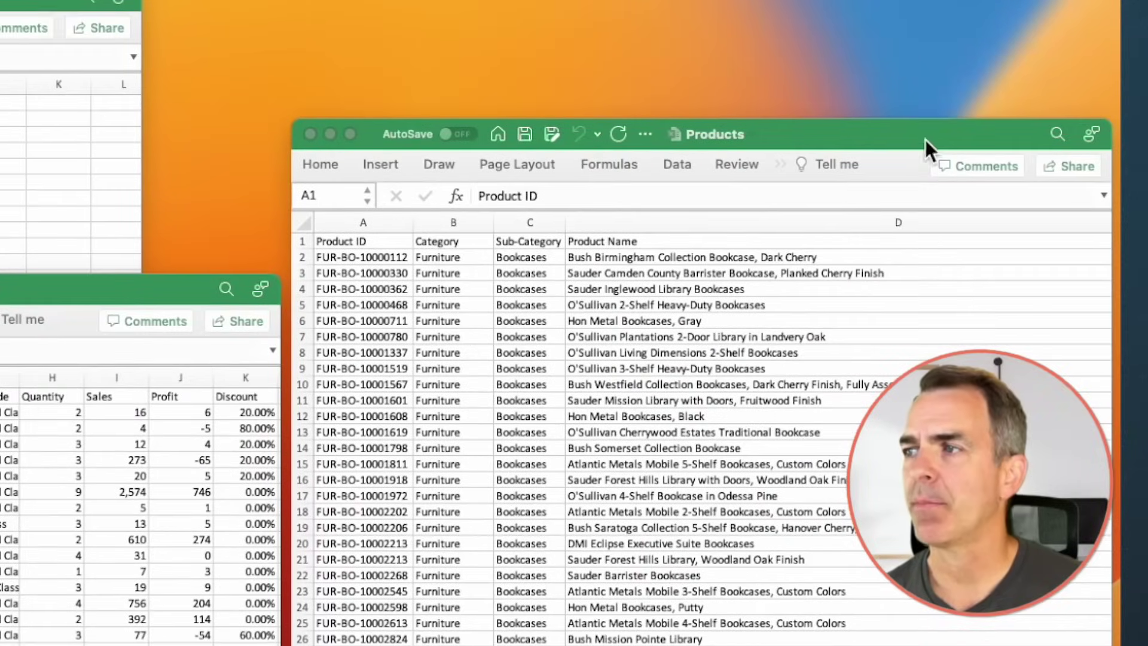
# Bring the Products workbook window to the front in Excel to look over it.
pyautogui.click(920, 133)
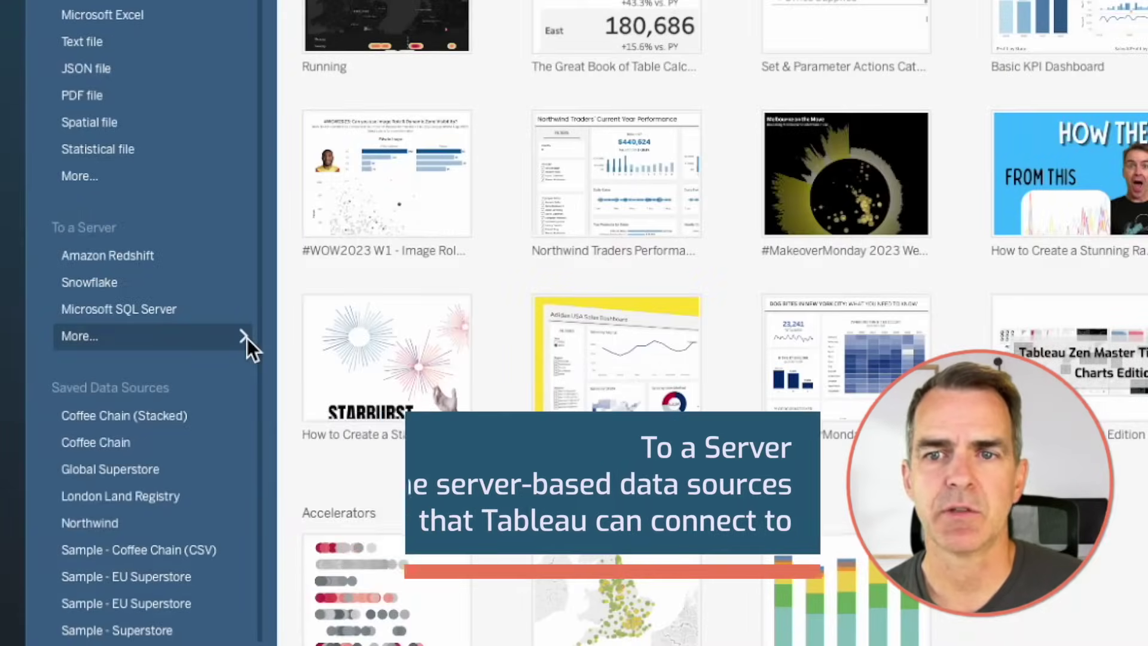
# Show the full list of server data connectors under To a Server.
pyautogui.click(247, 339)
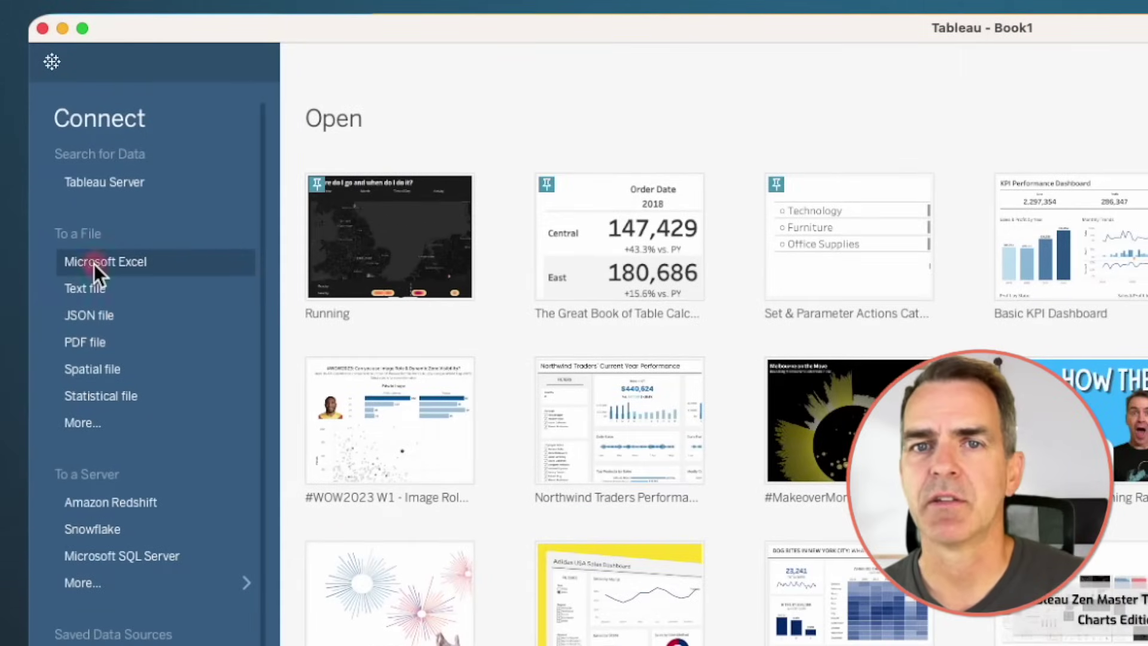
# Connect Tableau to the Customers.xlsx Excel workbook.
pyautogui.click(94, 264)
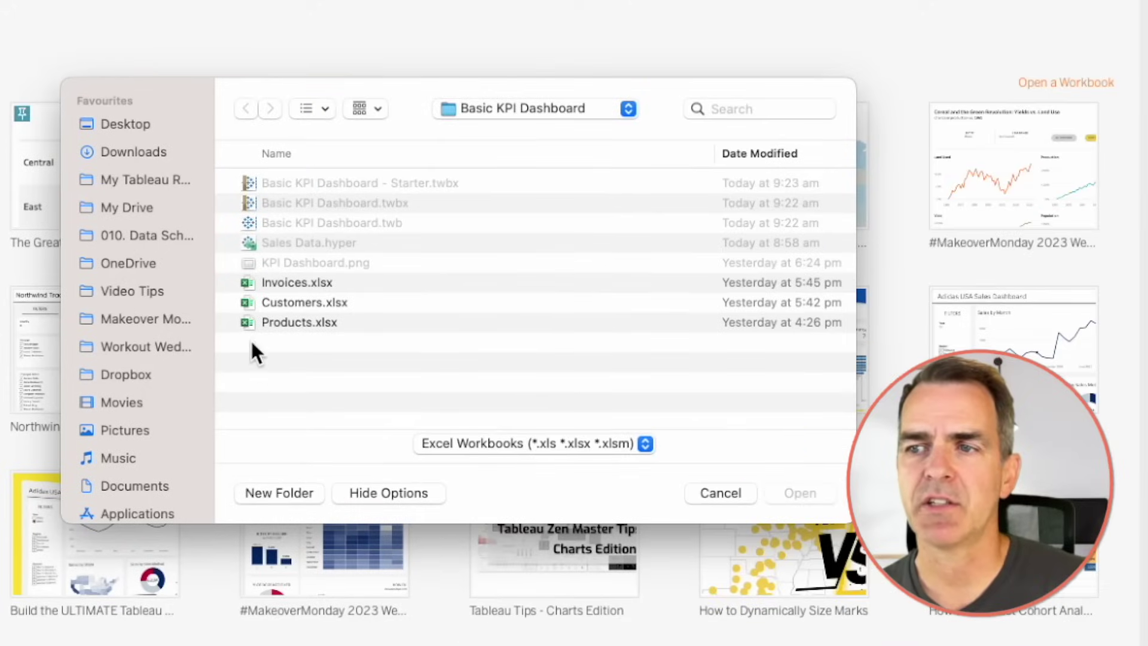
pyautogui.click(247, 303)
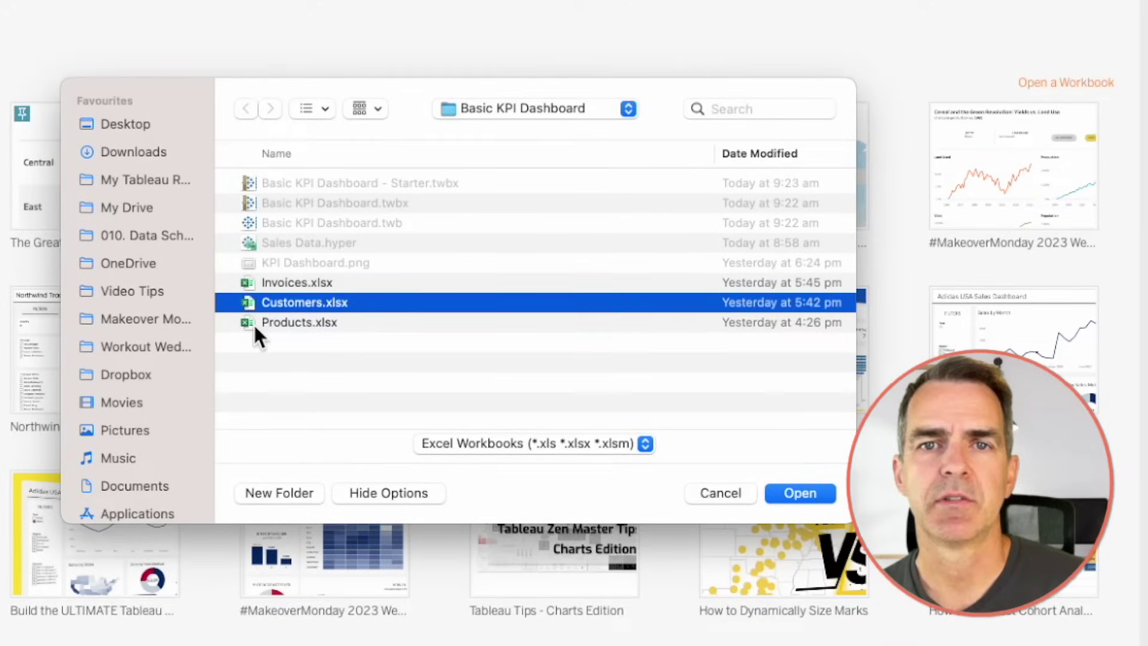
pyautogui.click(795, 491)
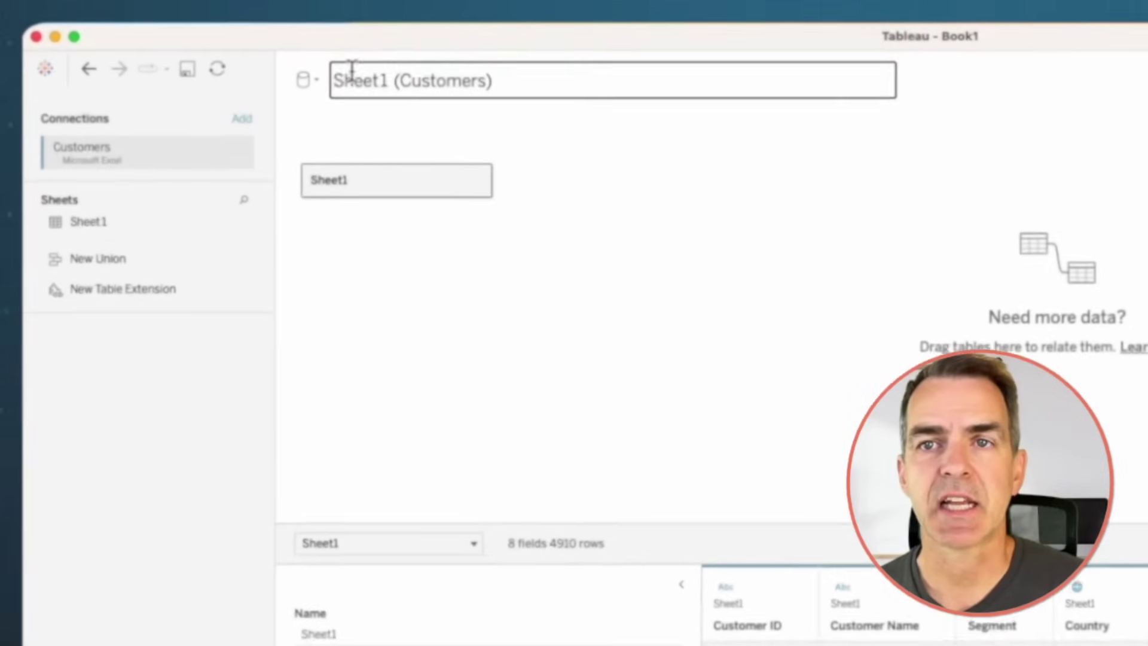
# Add Invoices.xlsx and relate its Sheet1 to the Customers table on the canvas.
pyautogui.click(247, 122)
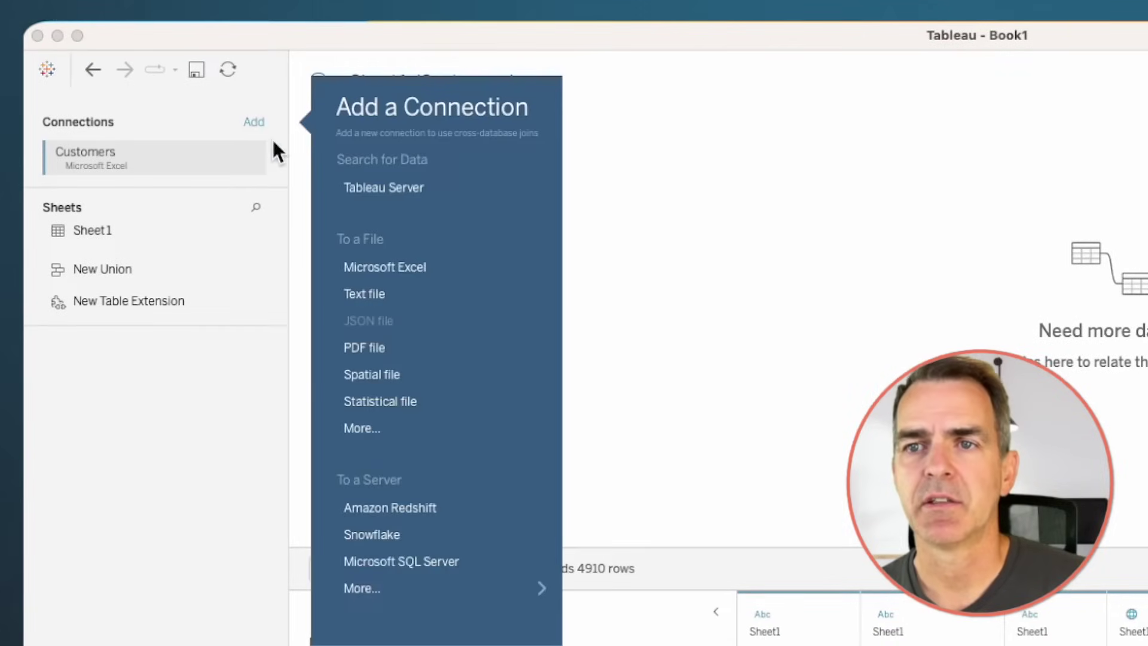
pyautogui.click(354, 264)
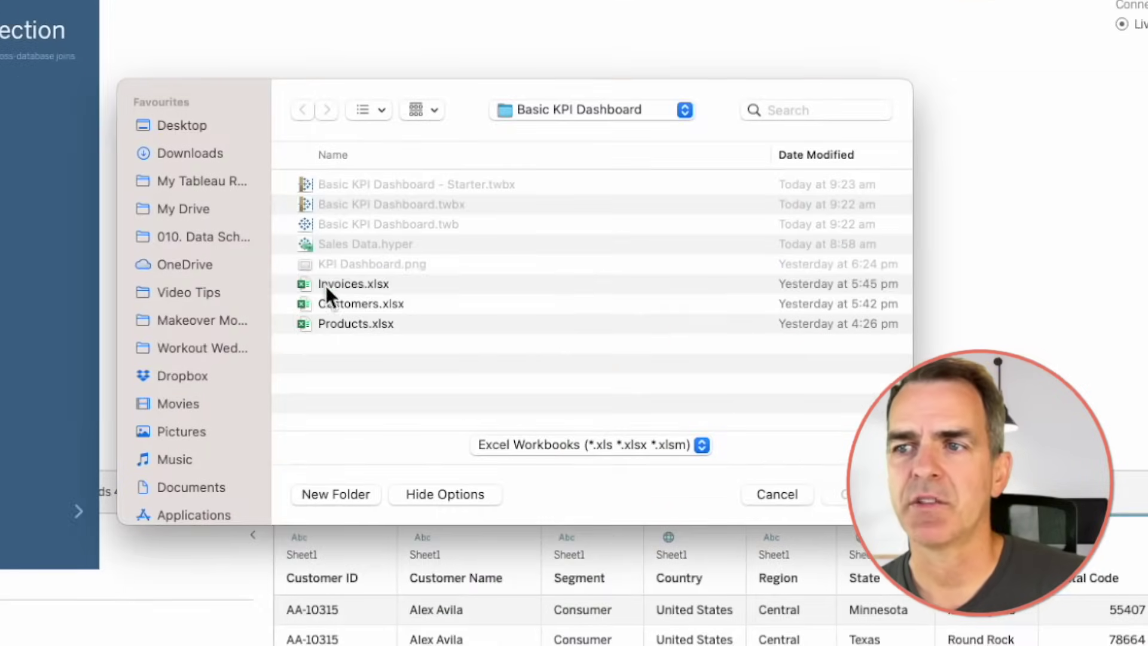
pyautogui.click(359, 283)
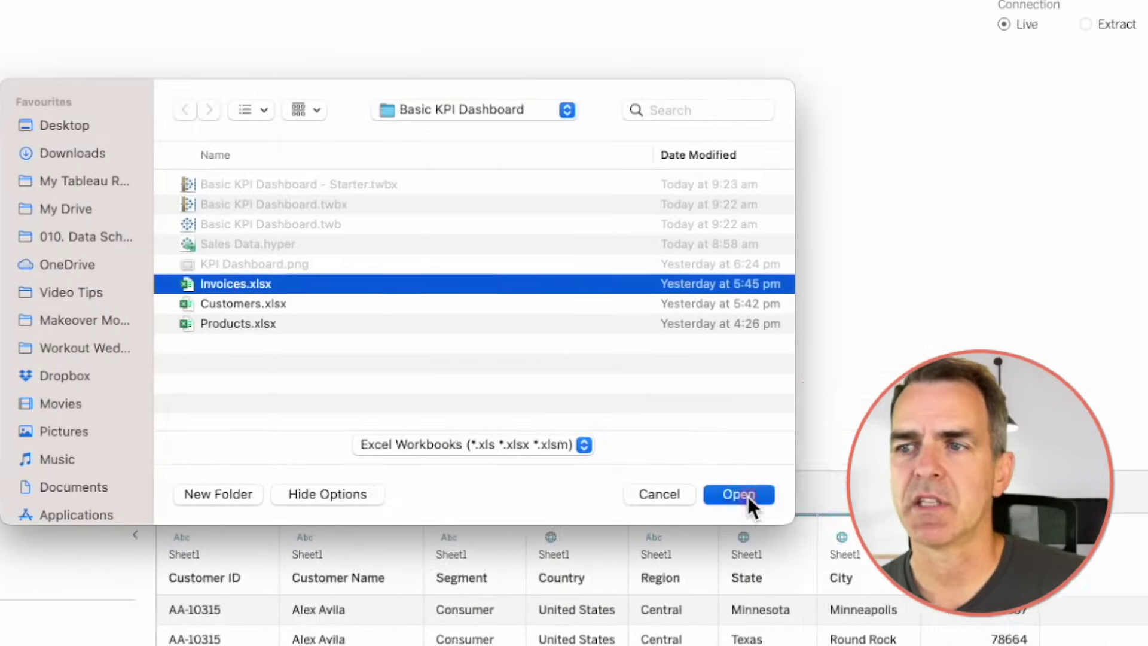
pyautogui.click(868, 495)
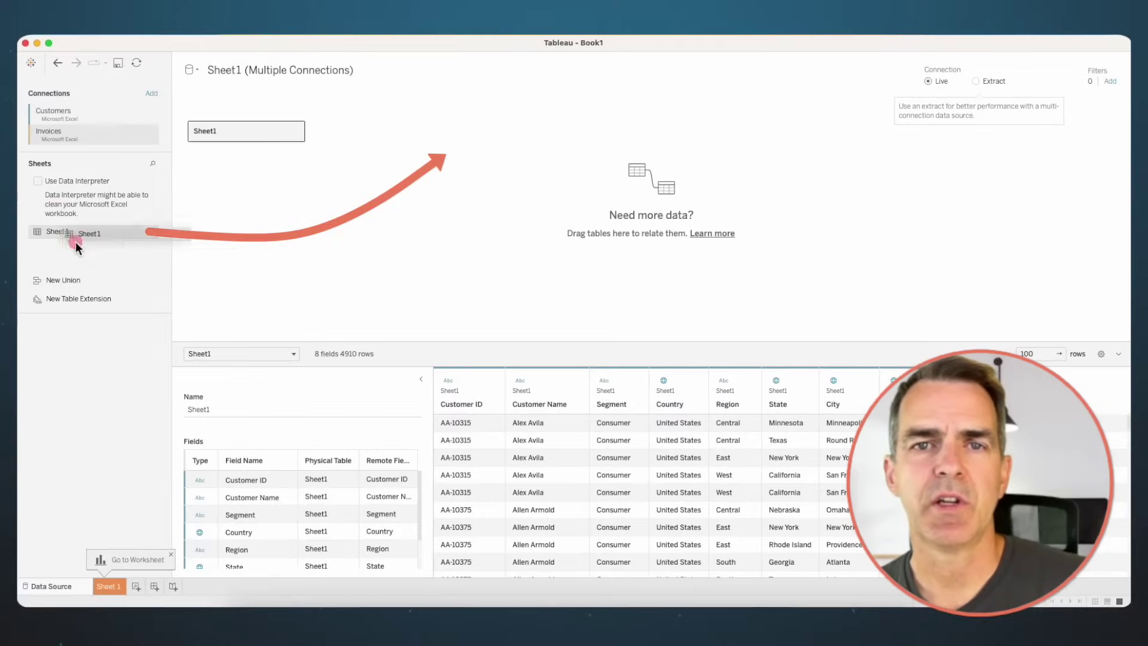
pyautogui.moveTo(75, 233); pyautogui.dragTo(440, 151)
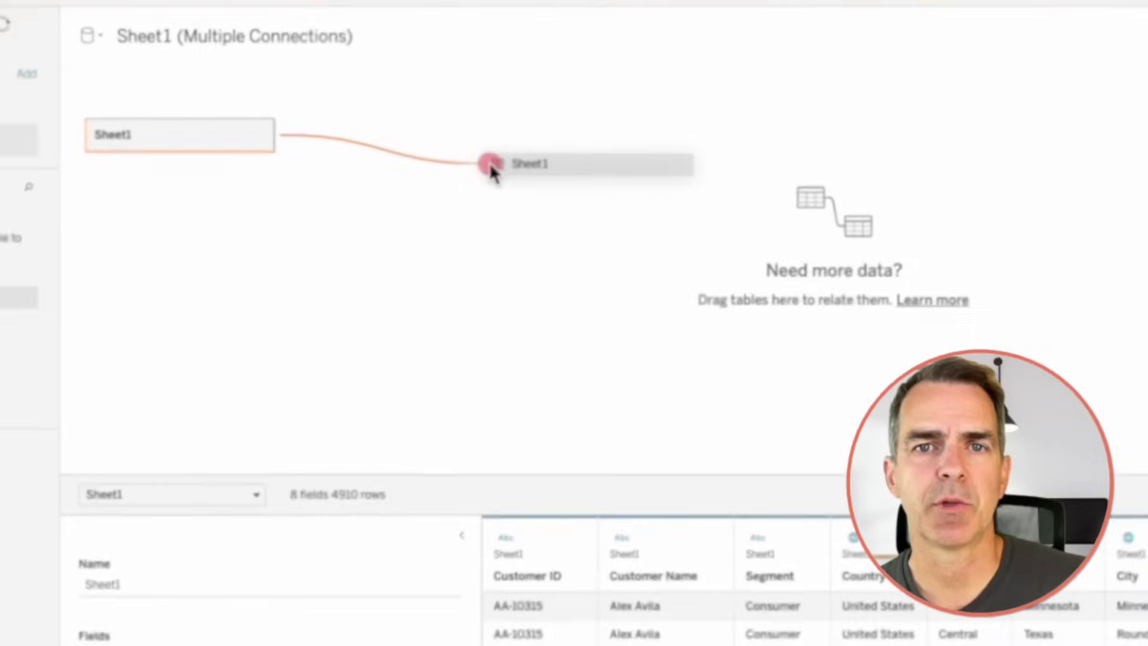
pyautogui.moveTo(439, 151); pyautogui.dragTo(440, 153)
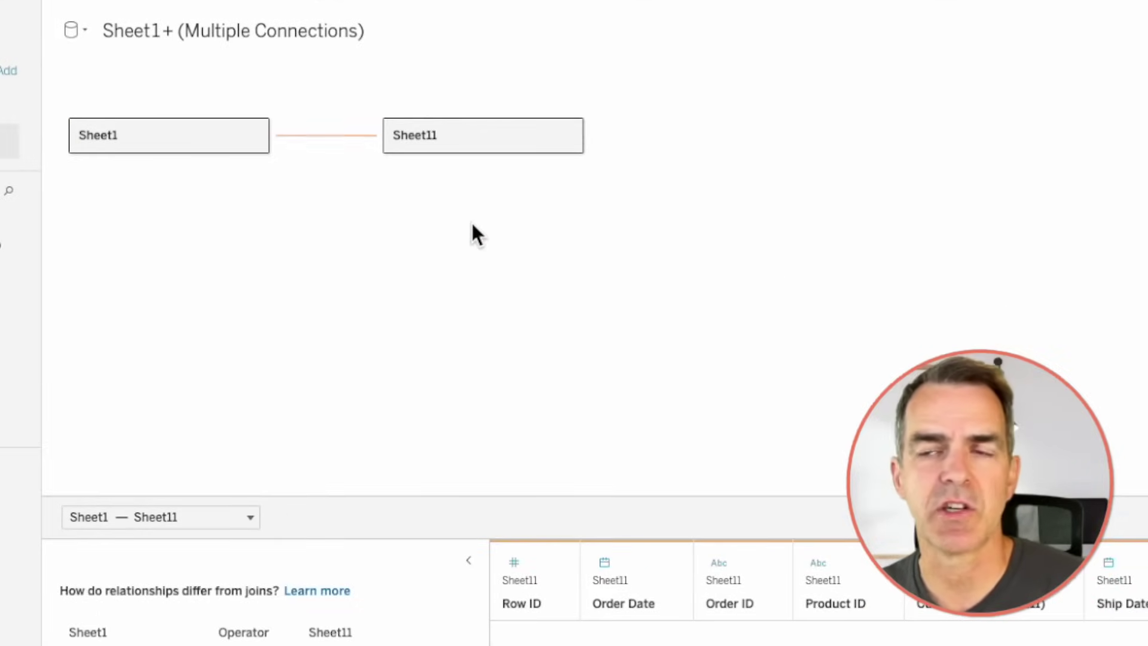
# Set the Customers-side cardinality of the Customers–Invoices relationship to One in Performance Options.
pyautogui.click(324, 136)
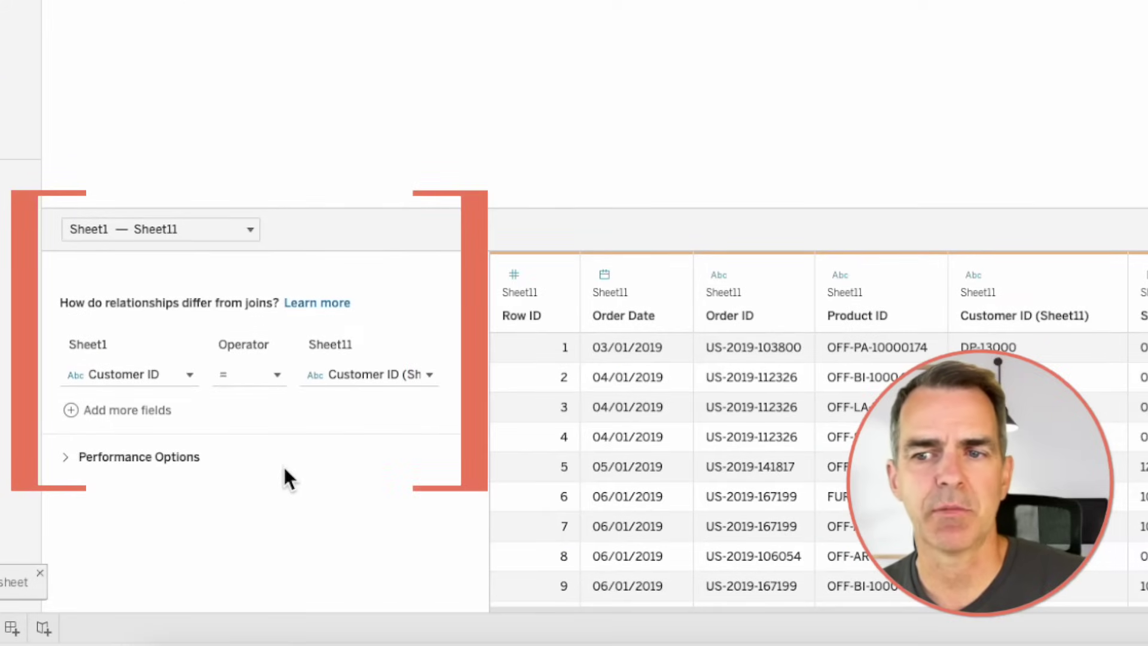
pyautogui.moveTo(123, 375)
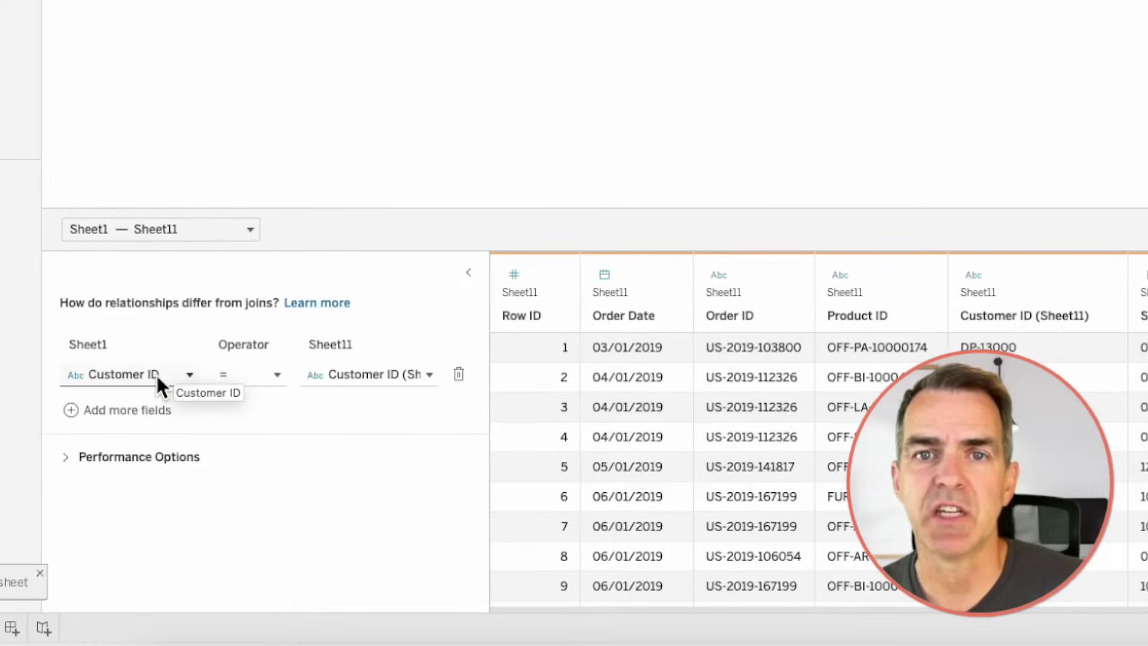
pyautogui.click(66, 458)
pyautogui.scroll(-3, 282, 461)
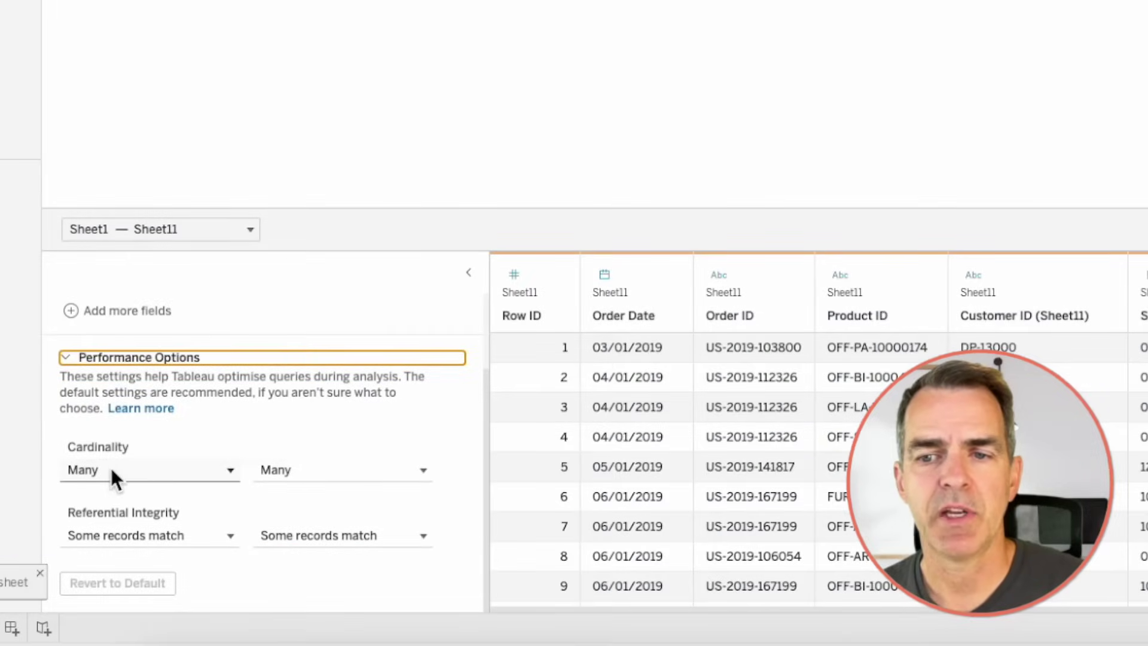
pyautogui.moveTo(148, 470)
pyautogui.click(99, 471)
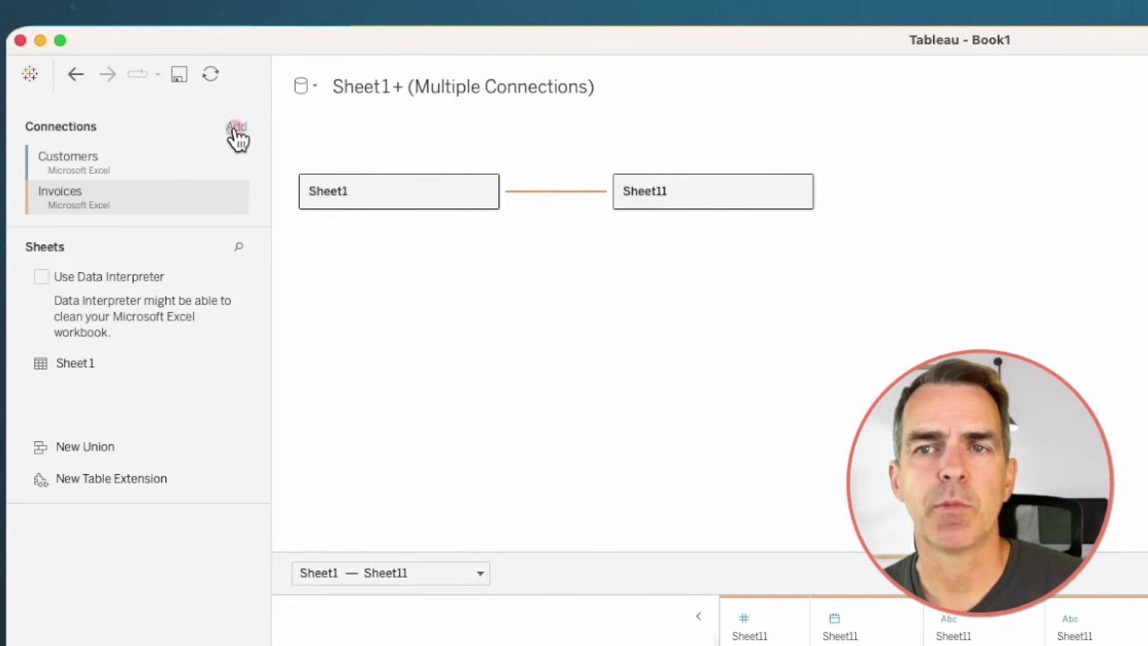
# Add Products.xlsx and relate its Sheet1 to the Invoices table.
pyautogui.click(236, 127)
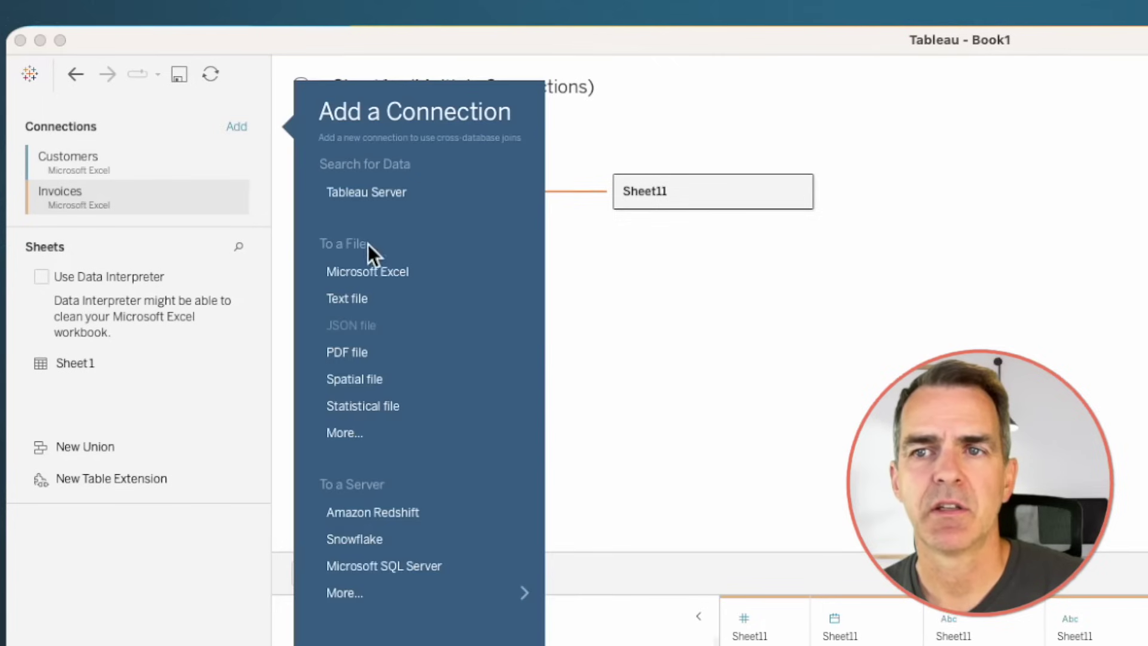
pyautogui.click(366, 270)
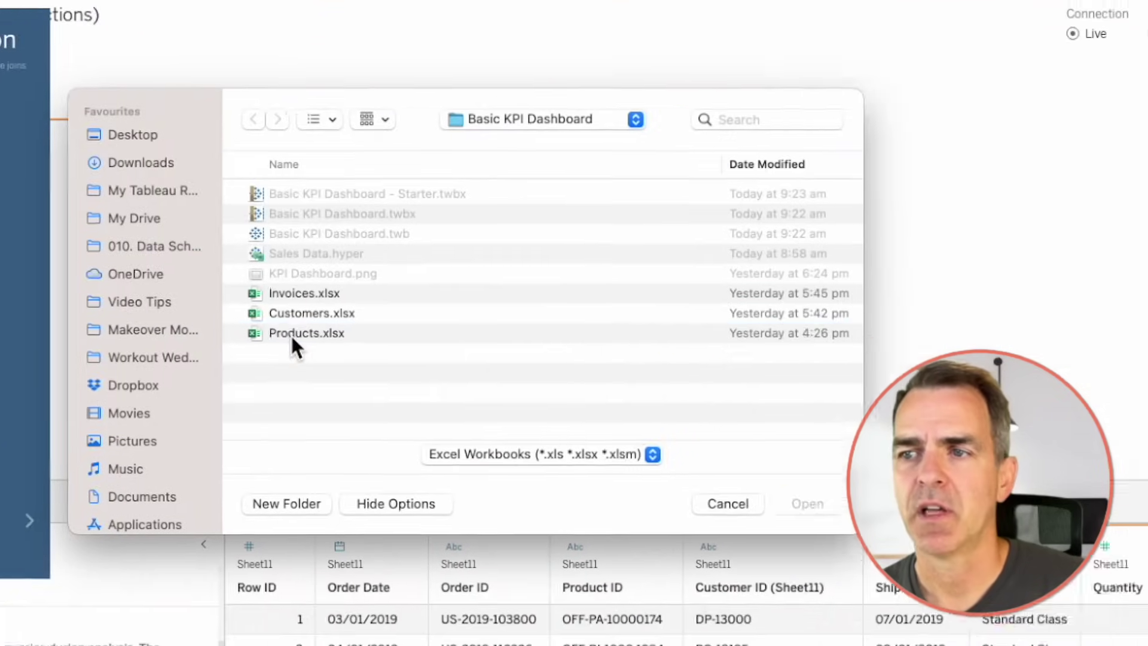
pyautogui.click(240, 326)
pyautogui.click(748, 498)
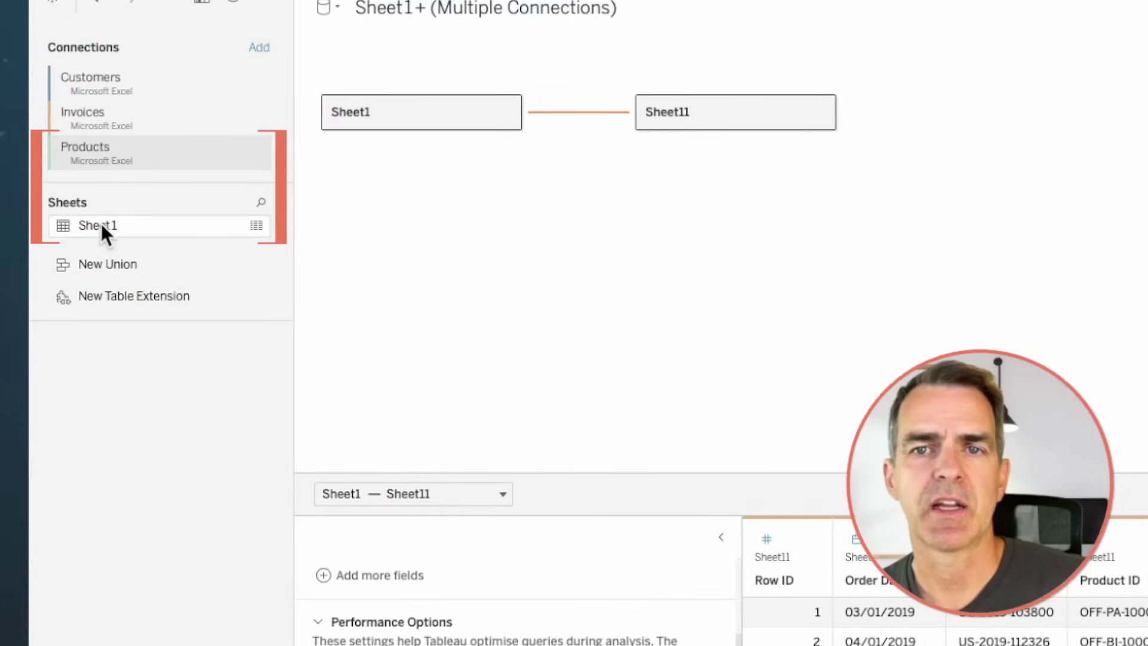
pyautogui.moveTo(67, 229); pyautogui.dragTo(889, 303)
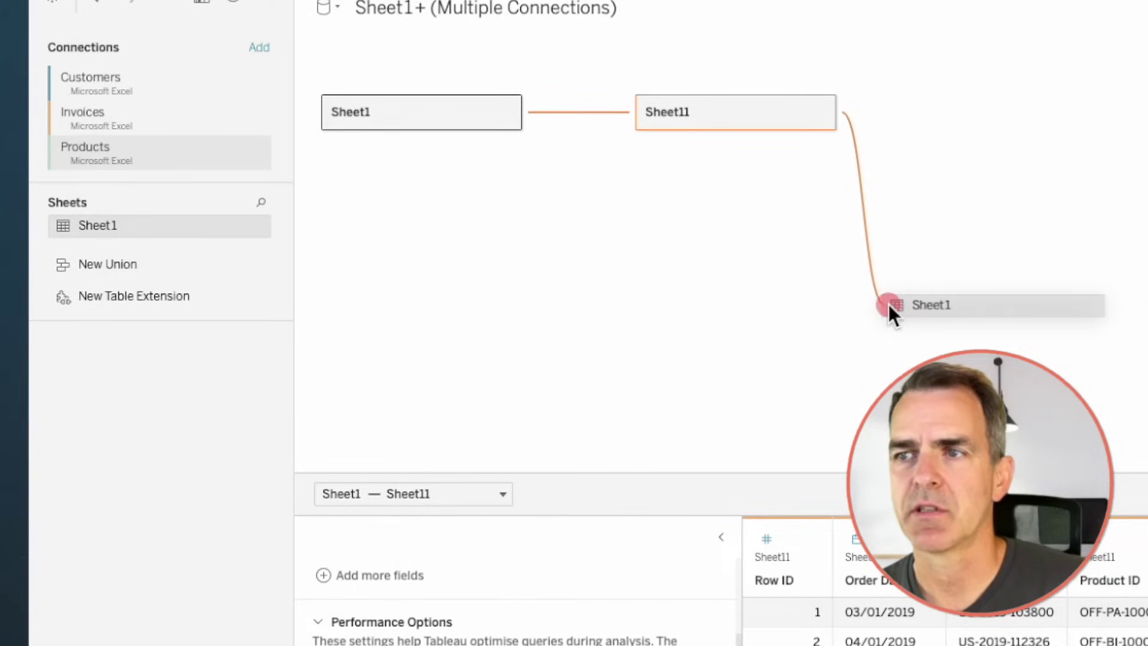
pyautogui.moveTo(888, 304); pyautogui.dragTo(889, 304)
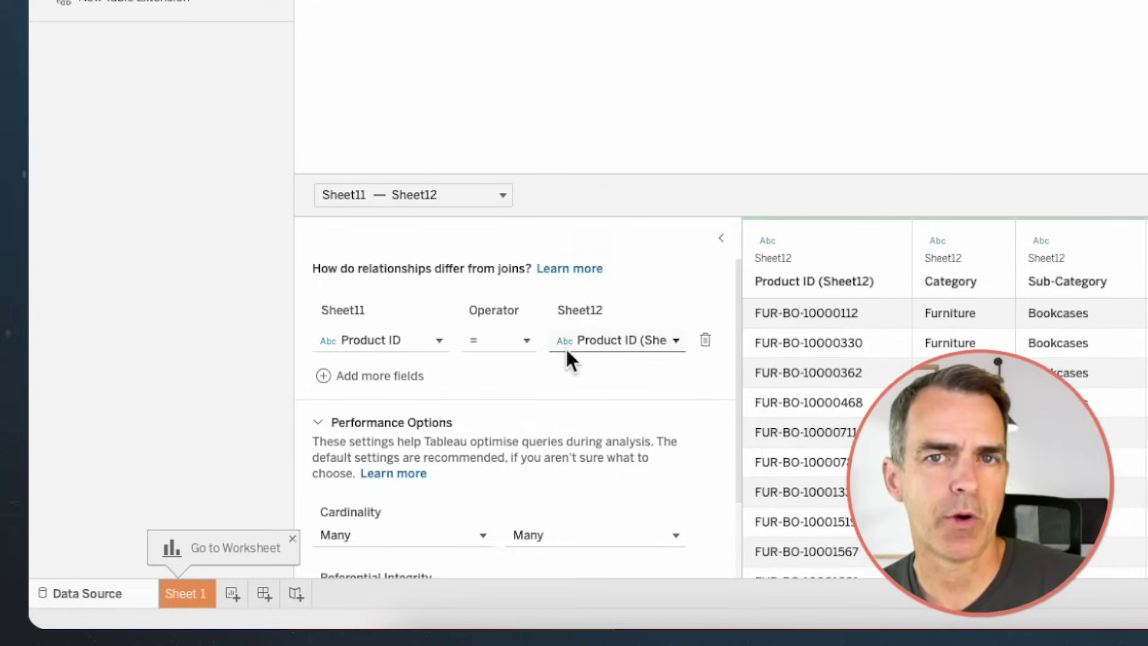
# Set the Products side of the relationship to cardinality One.
pyautogui.scroll(-3, 567, 351)
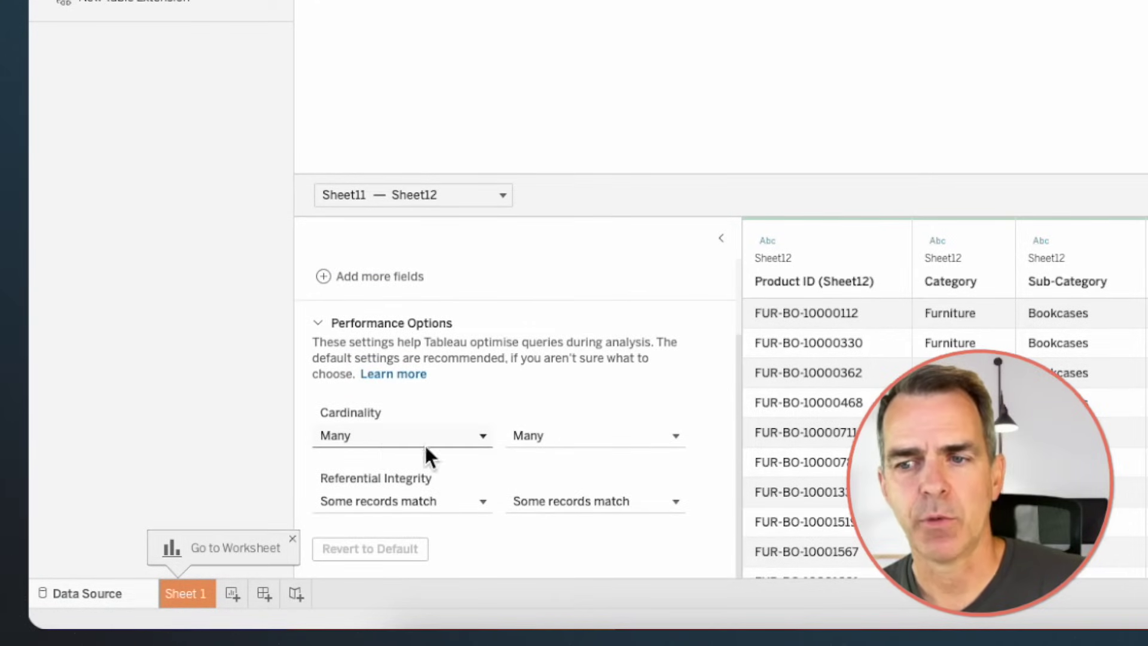
pyautogui.click(573, 436)
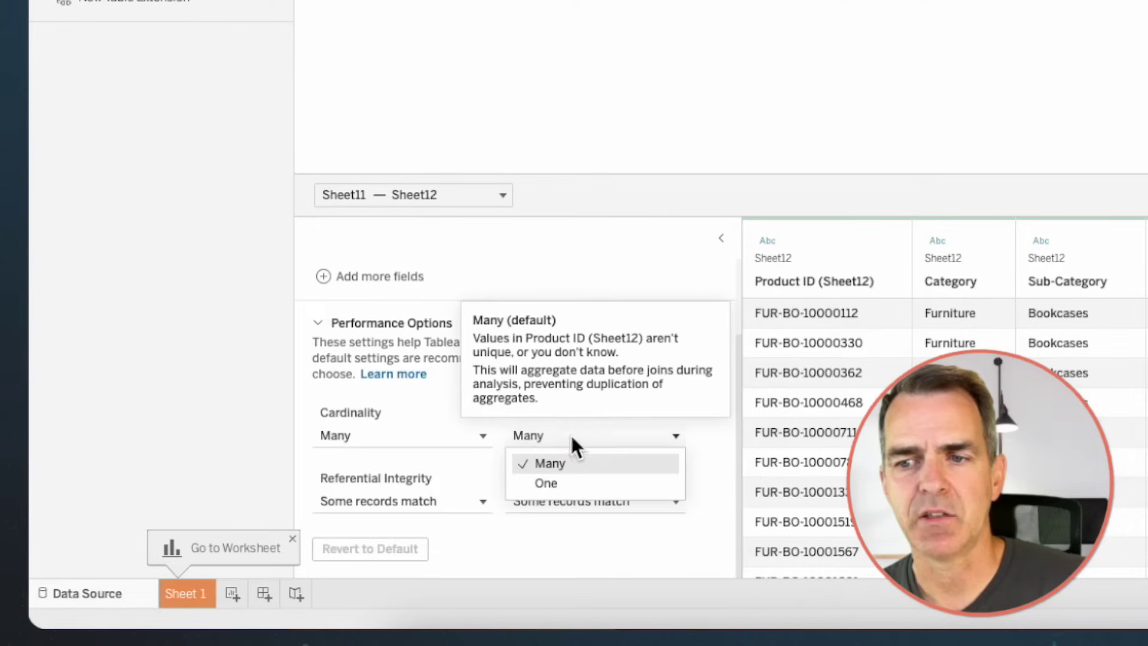
pyautogui.click(566, 482)
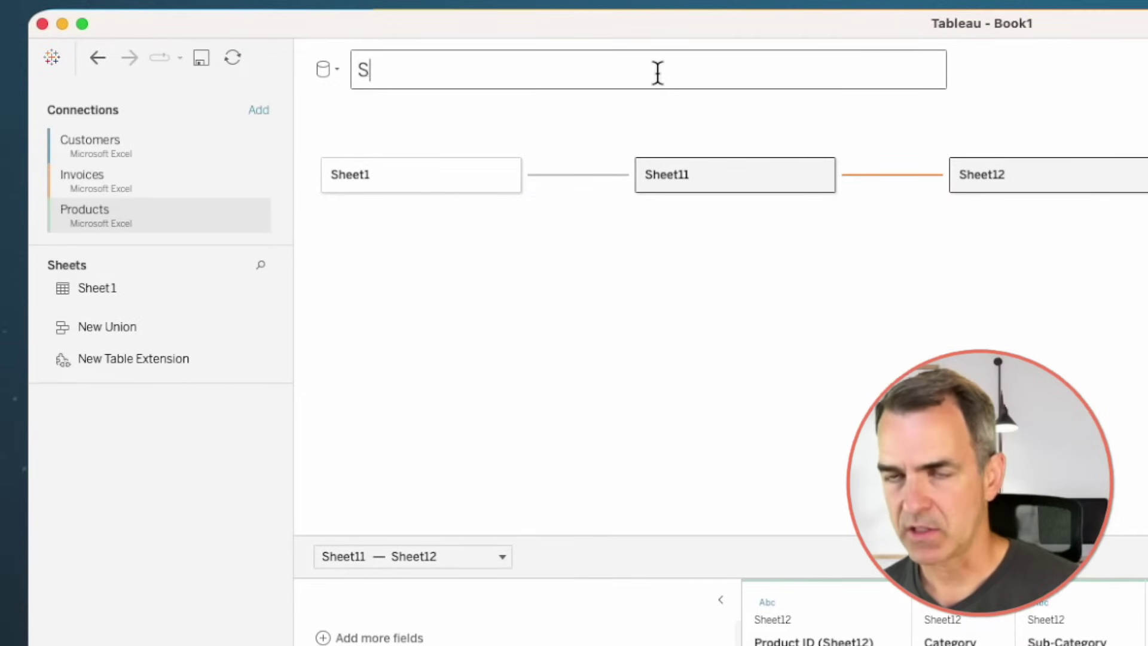
# Name the data source Sales Data and show Sales 2,297,354 and Profit 286,347 as text.
pyautogui.write('ales Data')
pyautogui.press('Return')
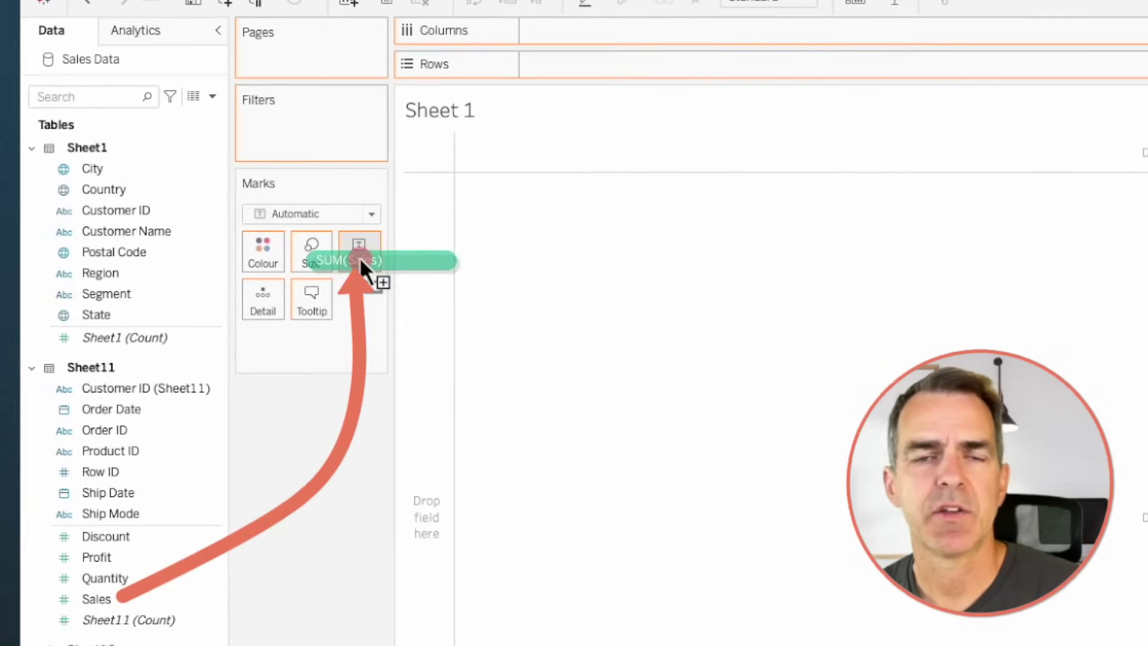
pyautogui.moveTo(360, 257); pyautogui.dragTo(359, 257)
pyautogui.moveTo(120, 557)
pyautogui.mouseDown()
pyautogui.moveTo(235, 450)
pyautogui.moveTo(444, 138)
pyautogui.mouseUp()
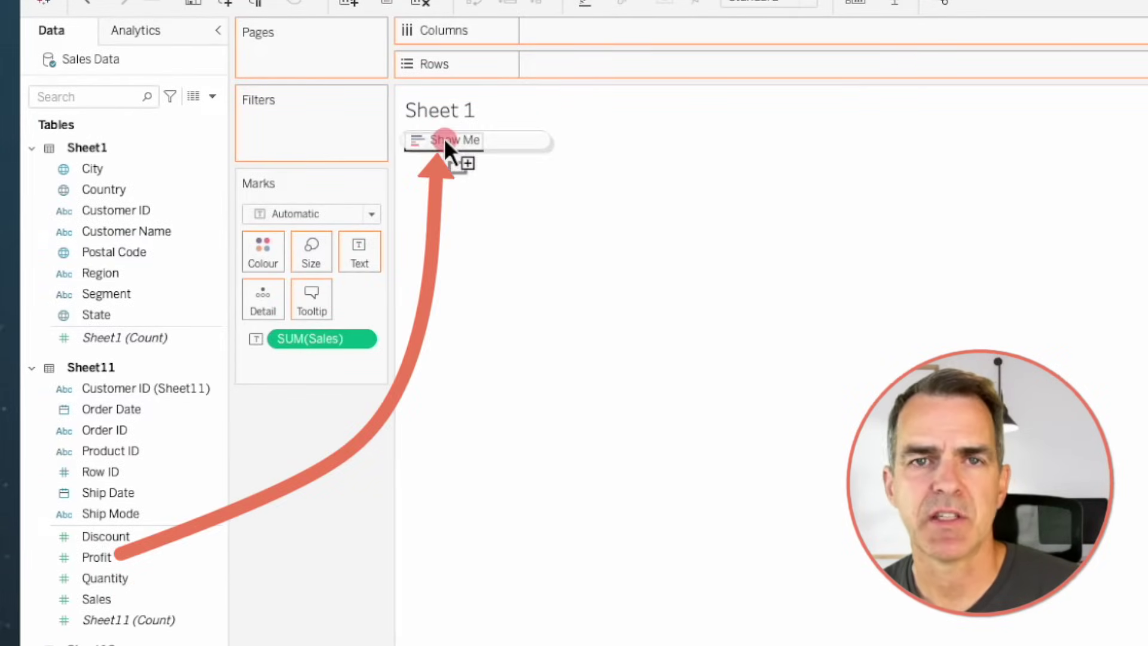
pyautogui.moveTo(444, 138); pyautogui.dragTo(444, 138)
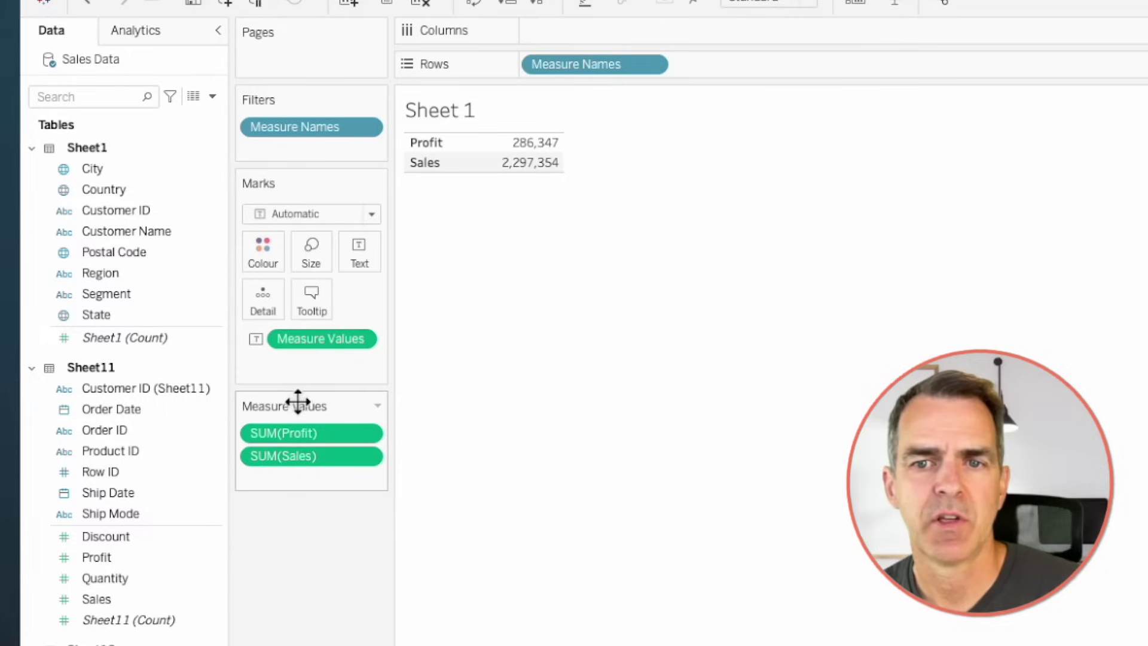
# Default Discount to an average 0-decimal percentage, add its 16% to the table, Sales first.
pyautogui.rightClick(124, 537)
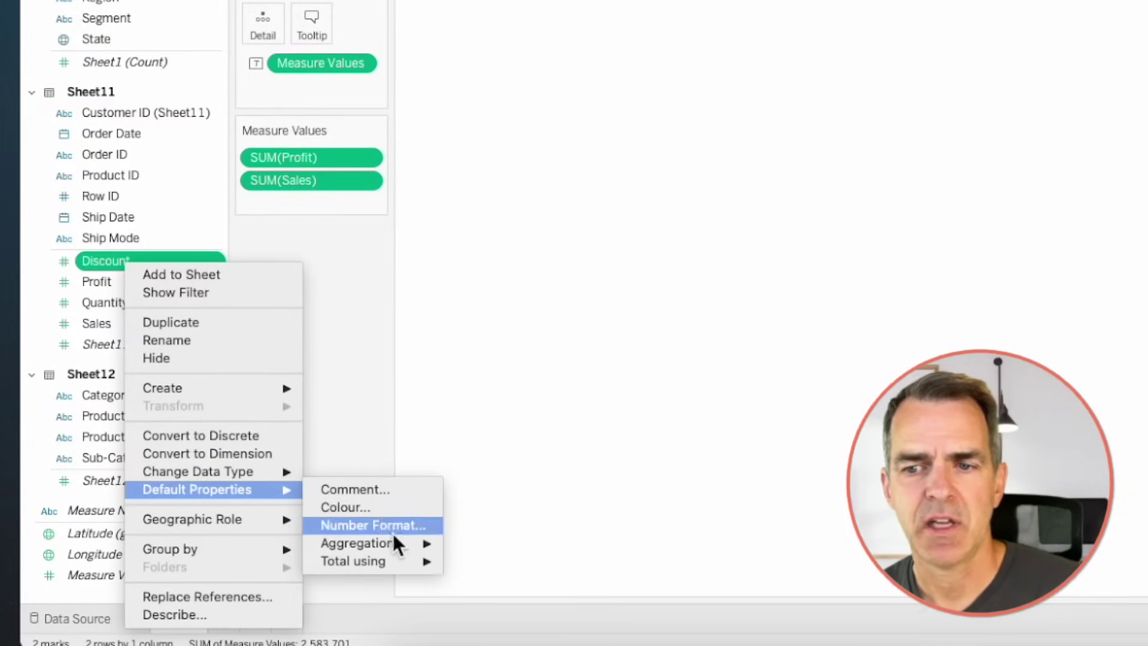
pyautogui.moveTo(357, 543)
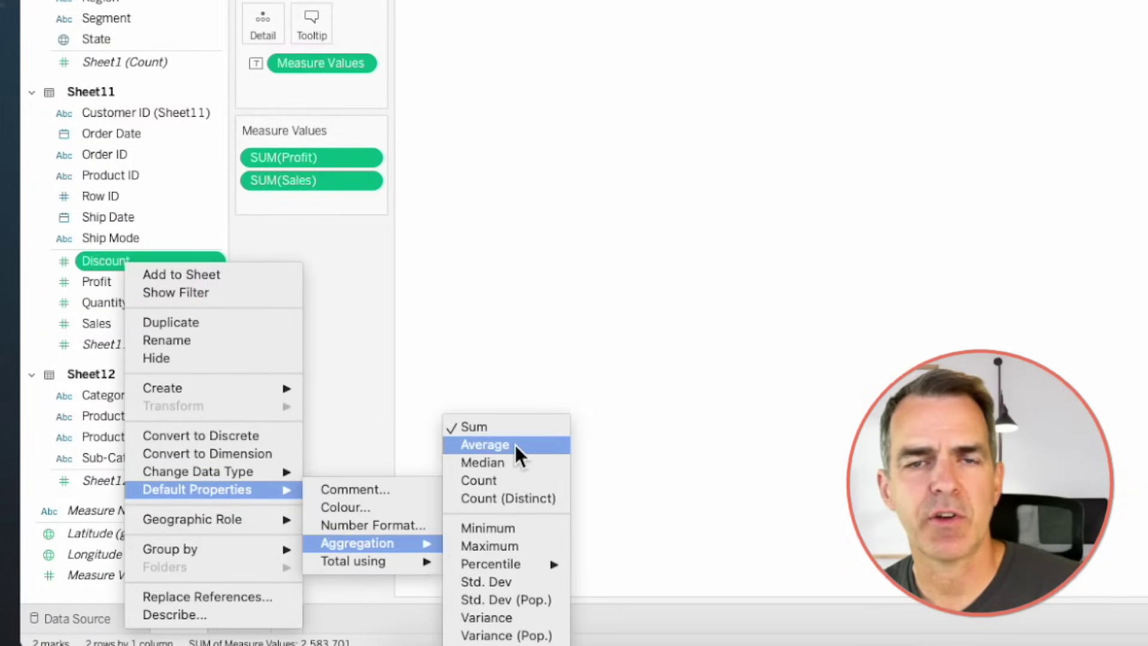
pyautogui.click(514, 444)
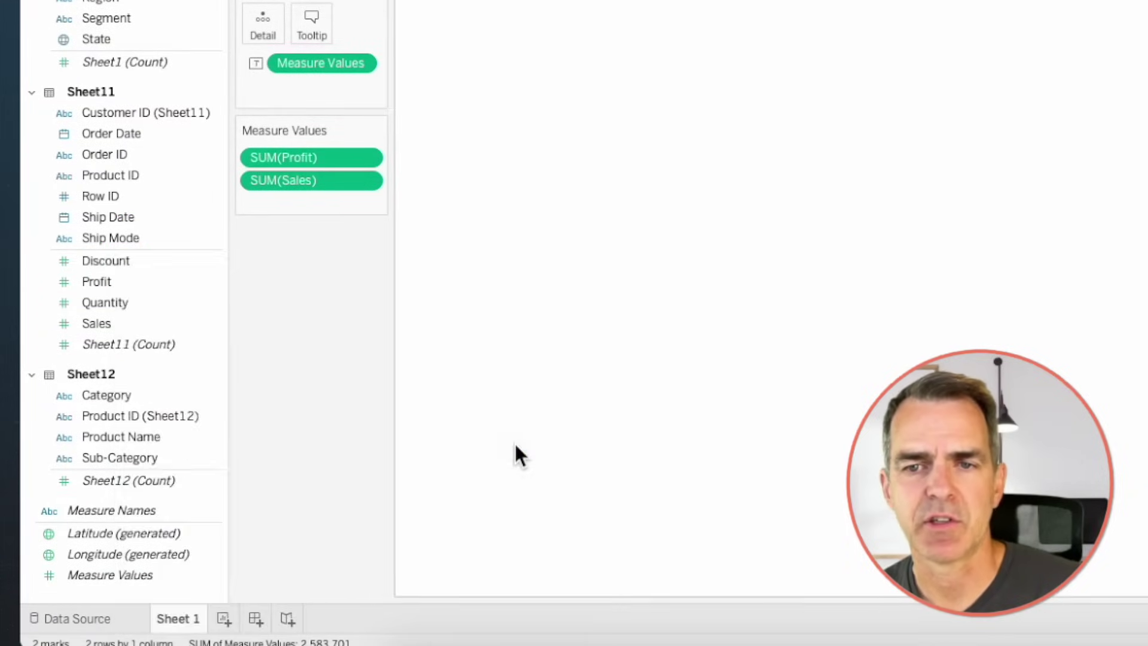
pyautogui.rightClick(123, 267)
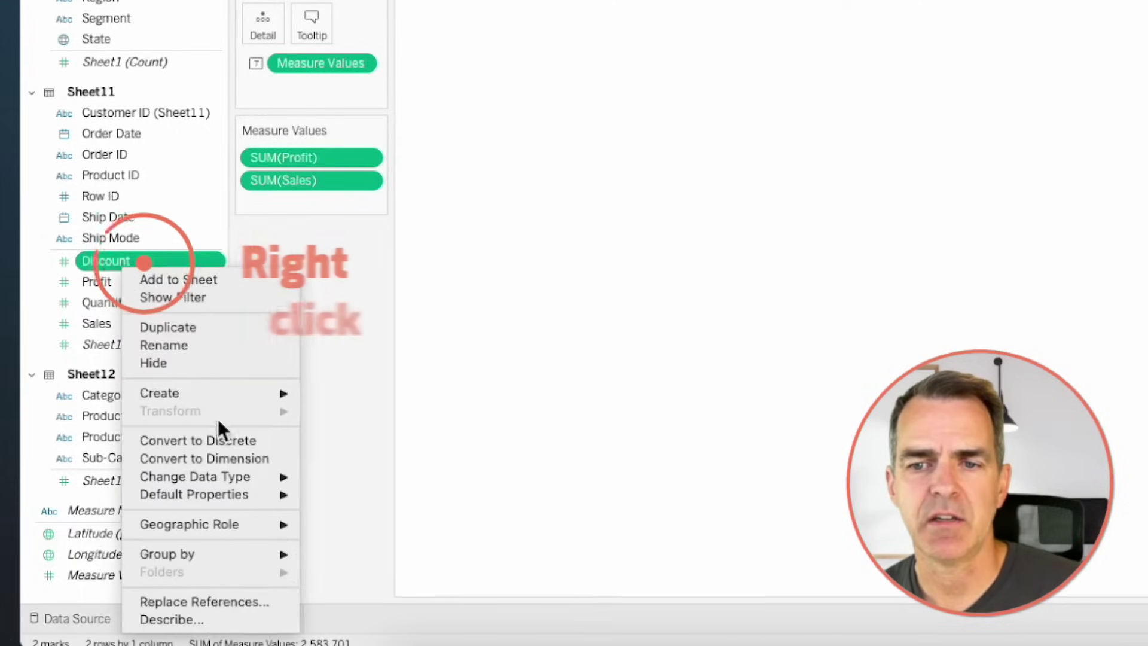
pyautogui.moveTo(194, 494)
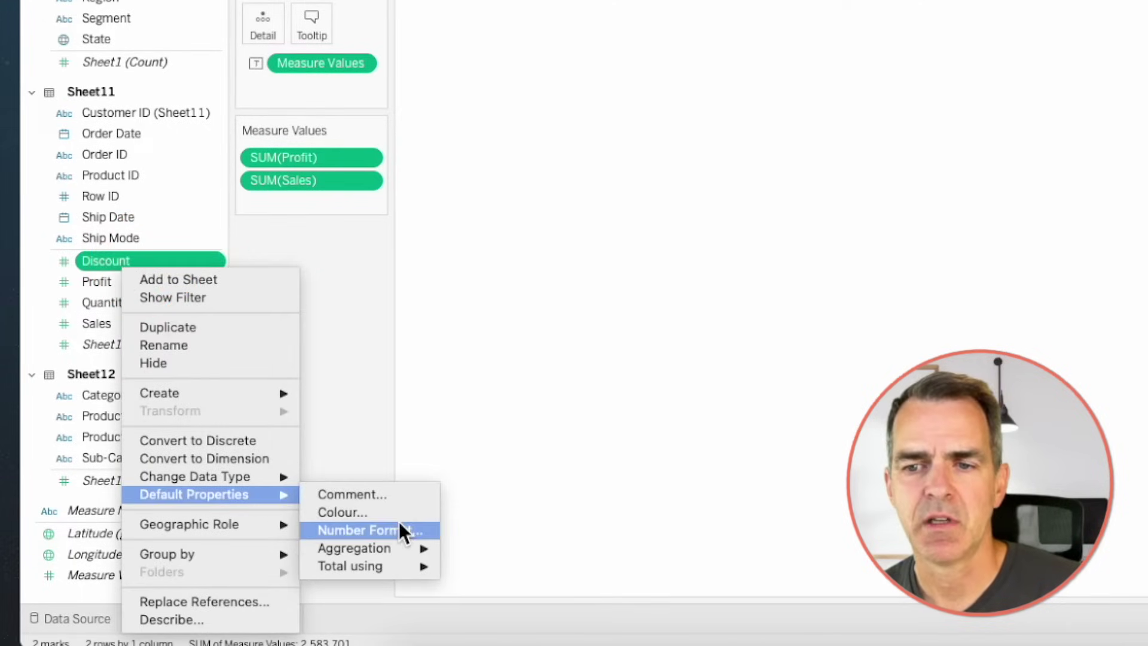
pyautogui.click(398, 530)
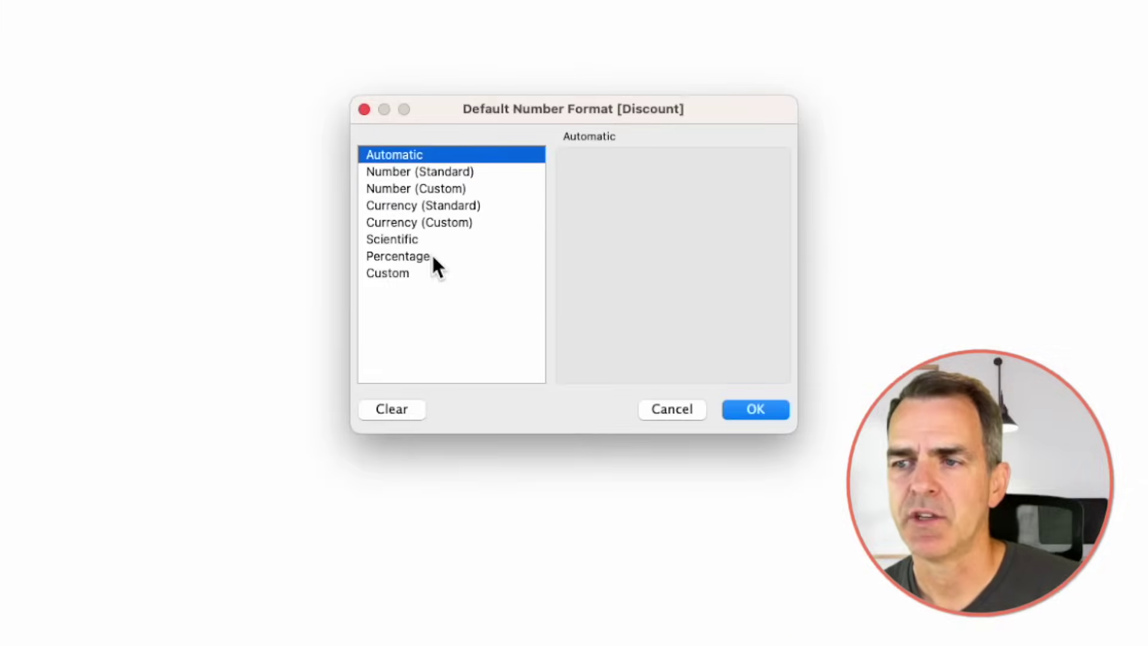
pyautogui.click(431, 256)
pyautogui.doubleClick(623, 192)
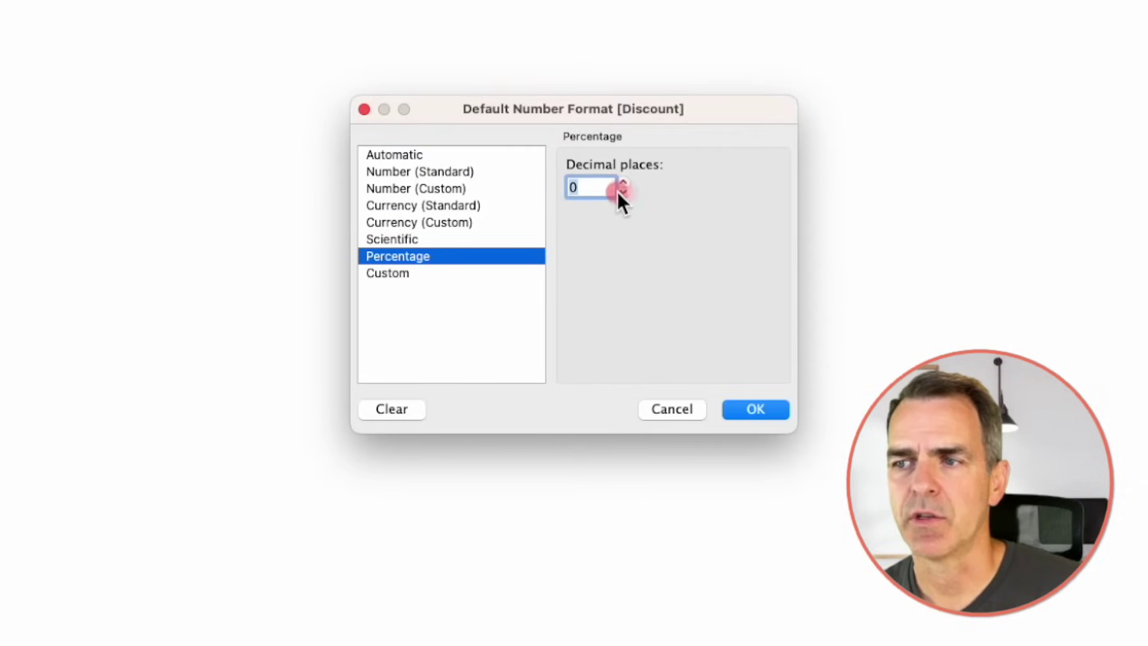
pyautogui.click(756, 410)
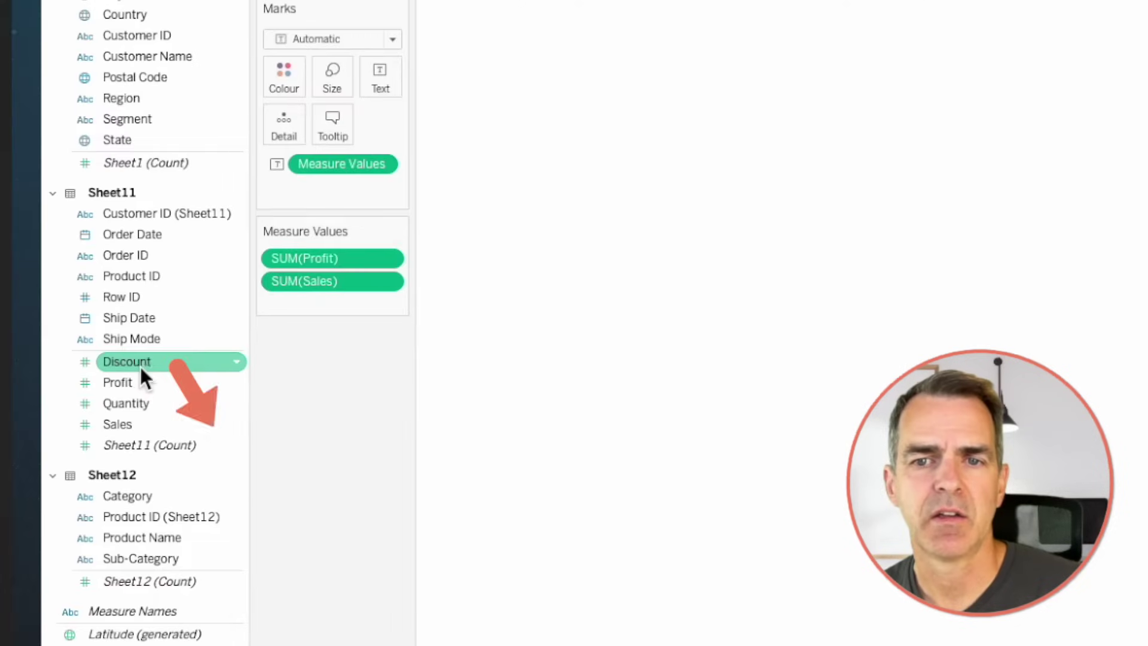
pyautogui.moveTo(138, 365); pyautogui.dragTo(300, 310)
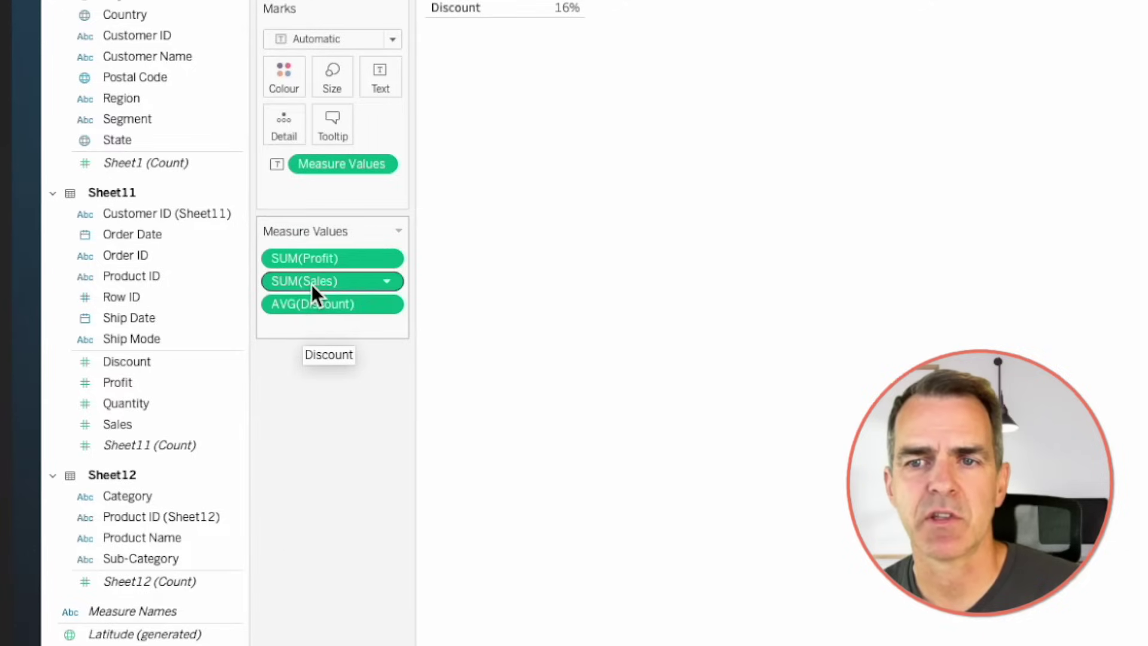
pyautogui.moveTo(311, 282); pyautogui.dragTo(317, 249)
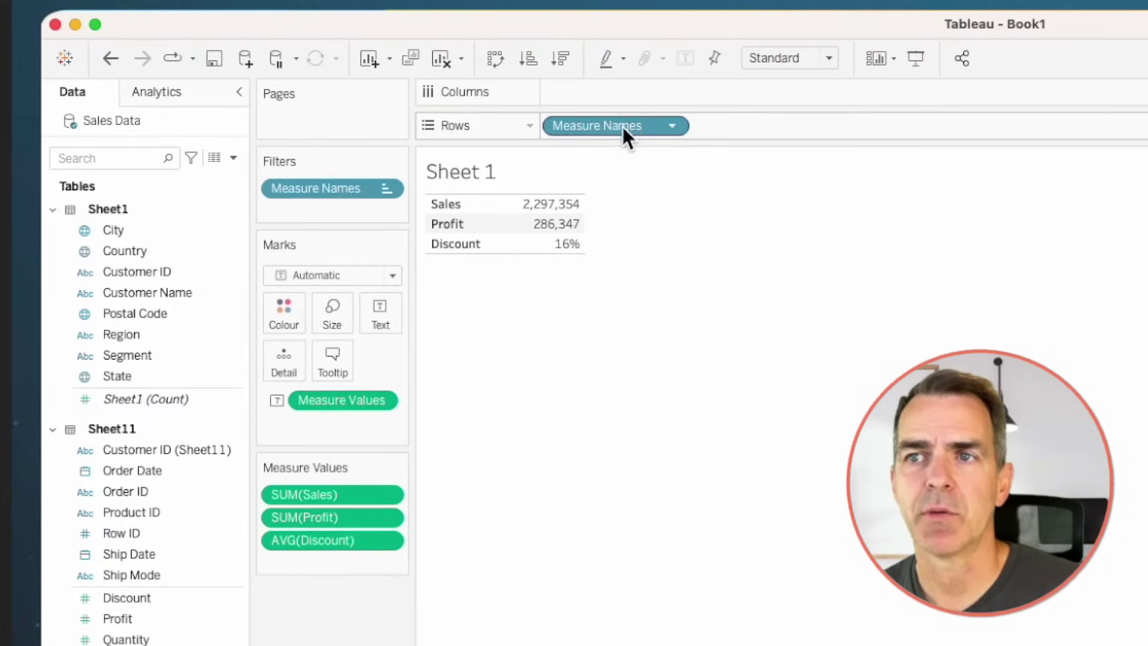
# Lay the KPI measures across columns and enlarge their label font to size 20.
pyautogui.moveTo(623, 126); pyautogui.dragTo(622, 100)
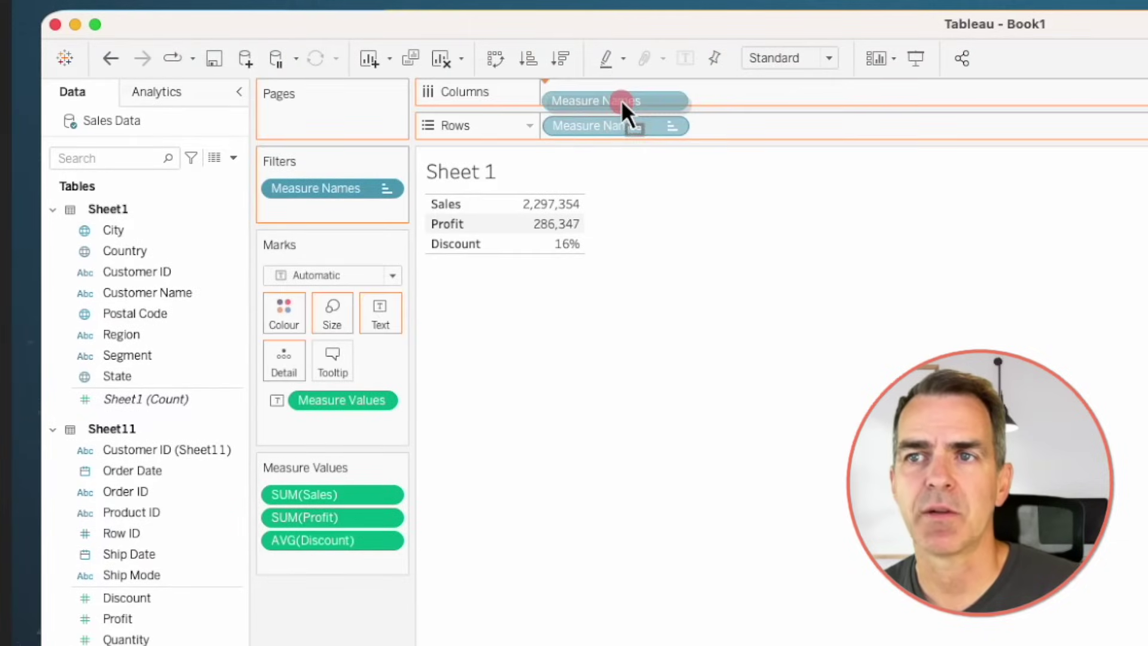
pyautogui.click(375, 318)
pyautogui.click(556, 359)
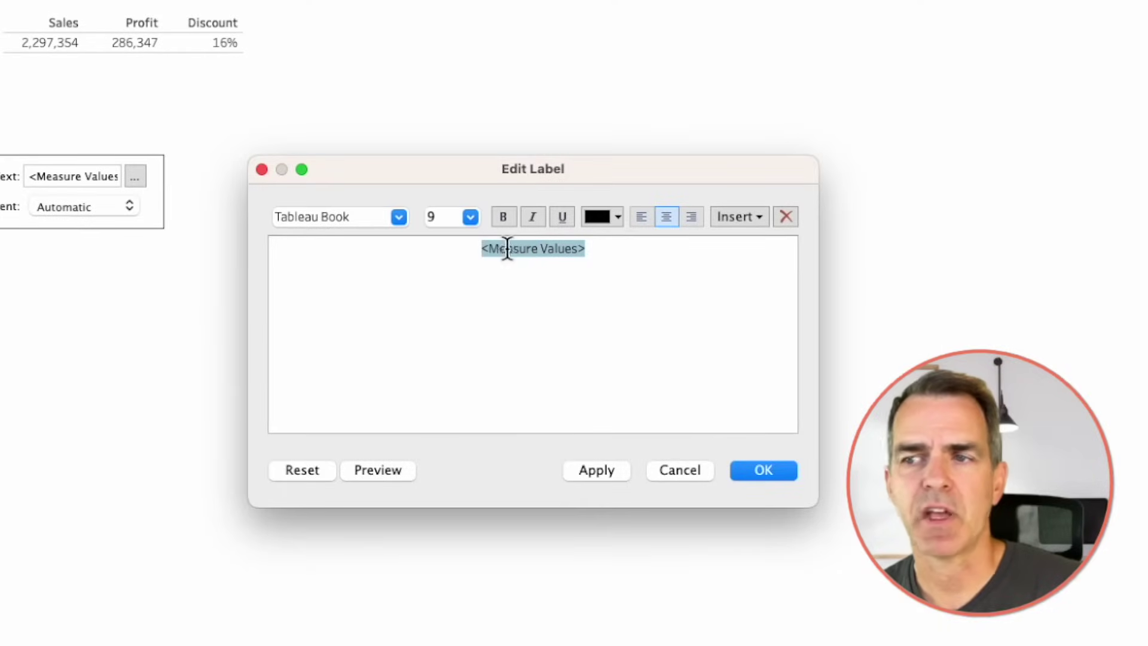
pyautogui.click(470, 217)
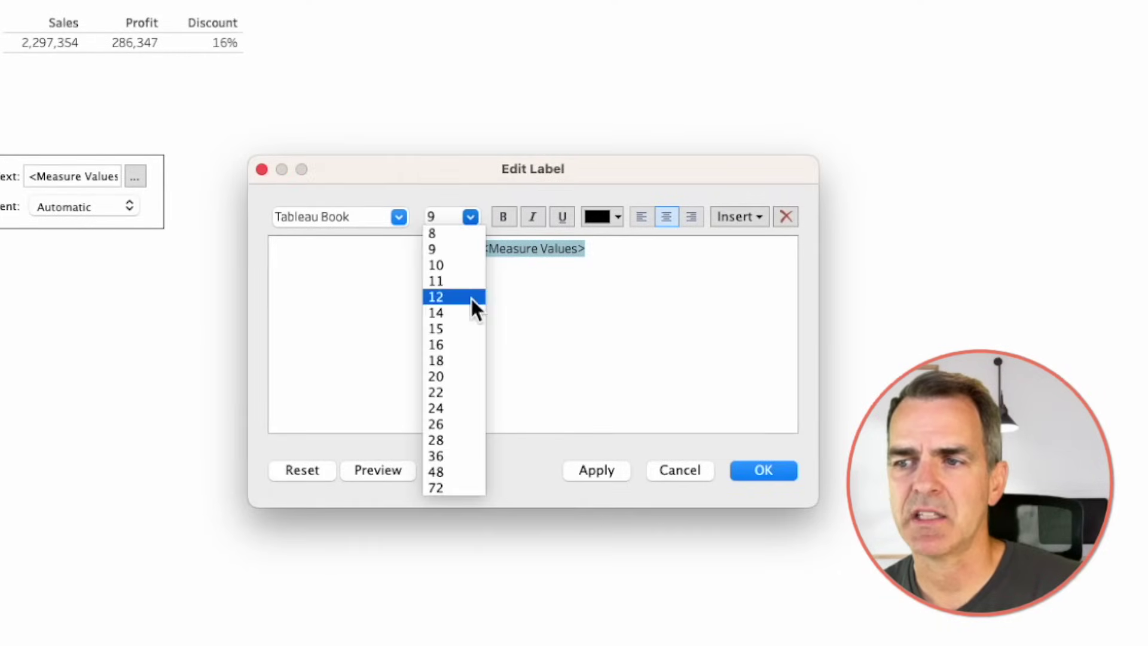
pyautogui.click(466, 374)
pyautogui.click(502, 215)
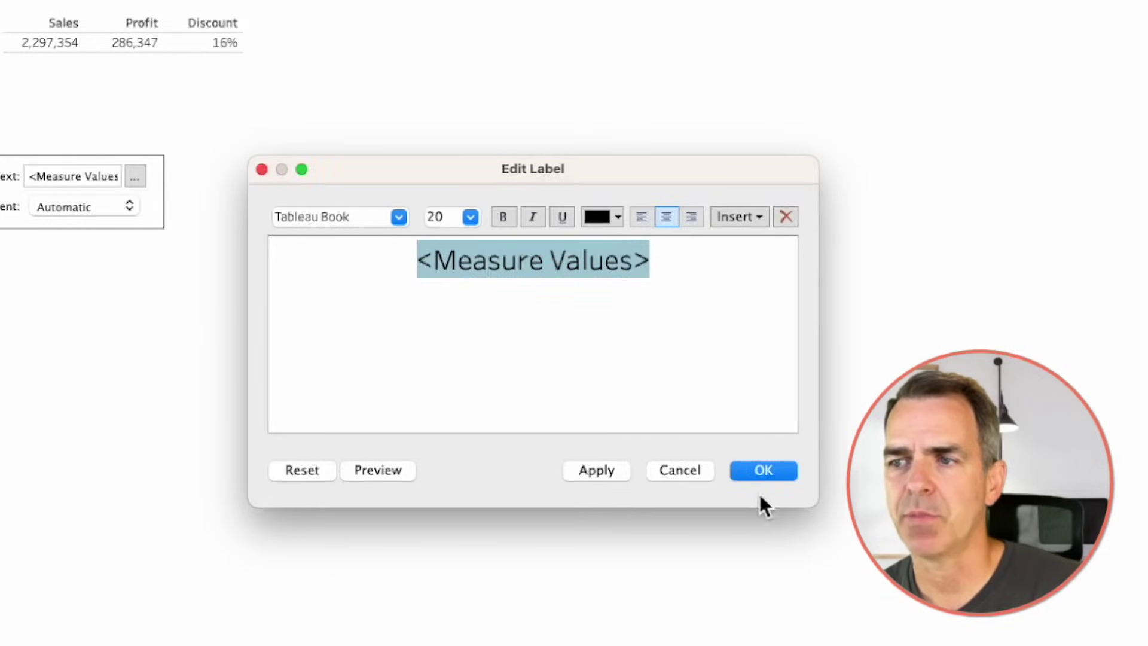
pyautogui.click(759, 472)
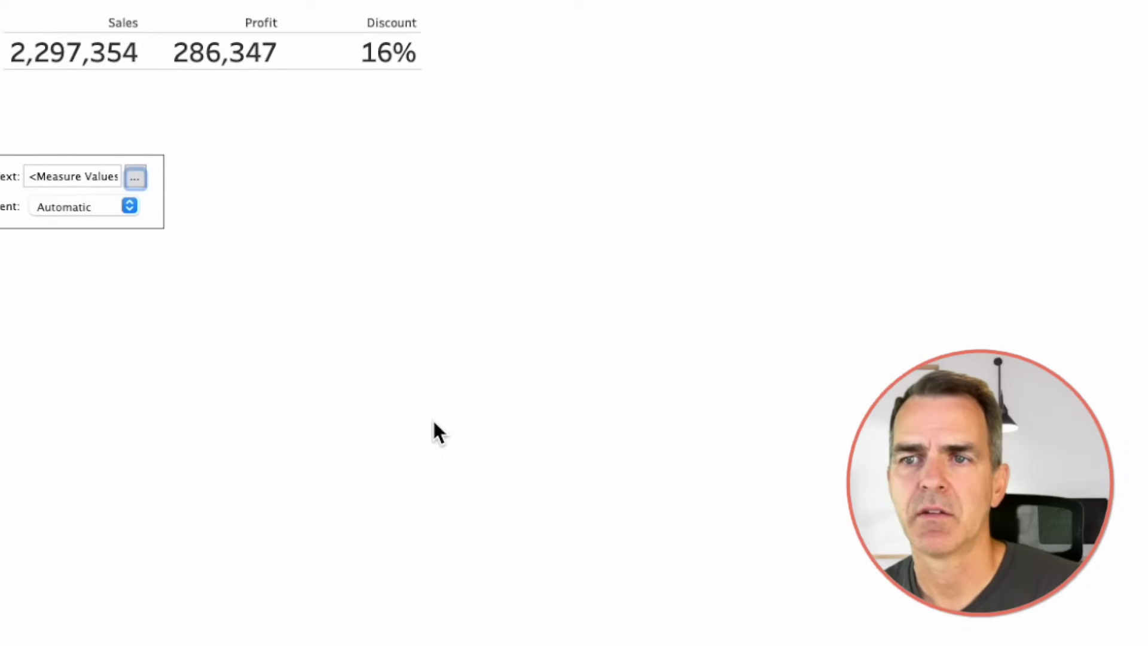
# Align the KPI figures Middle Centre, horizontally and vertically.
pyautogui.click(382, 341)
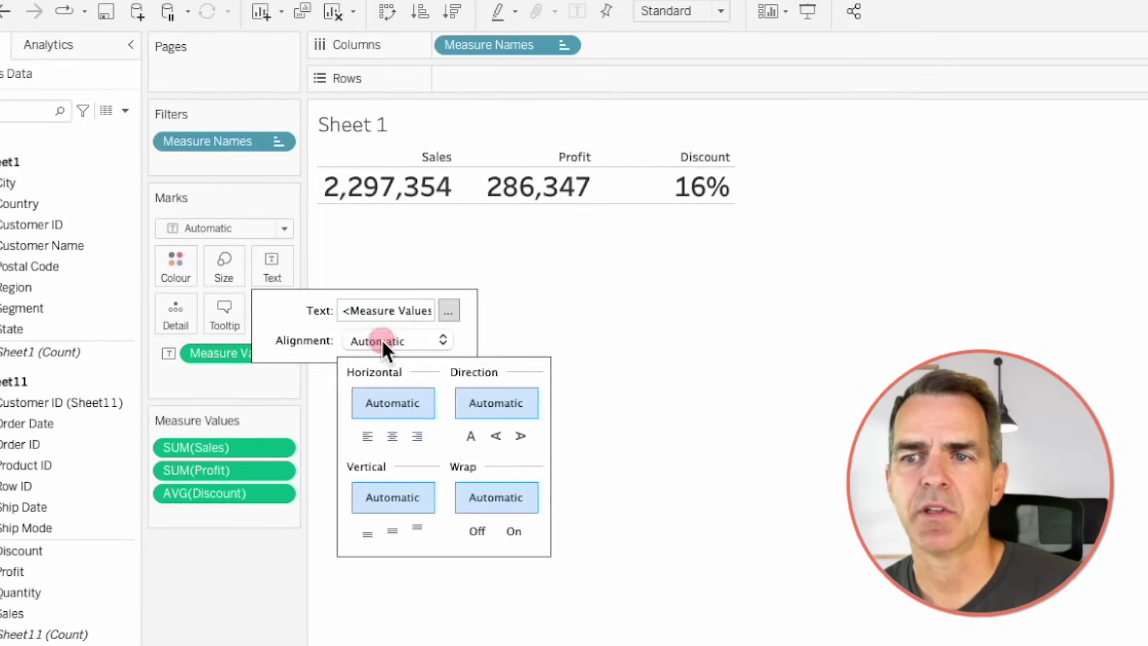
pyautogui.click(392, 436)
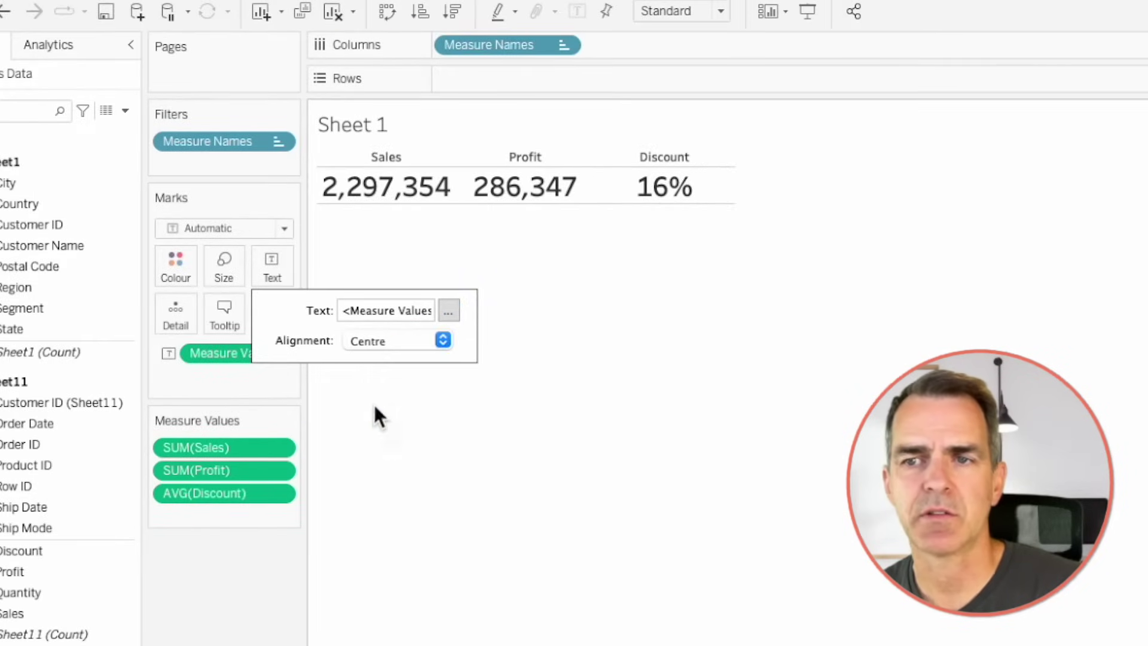
pyautogui.click(367, 341)
pyautogui.click(393, 527)
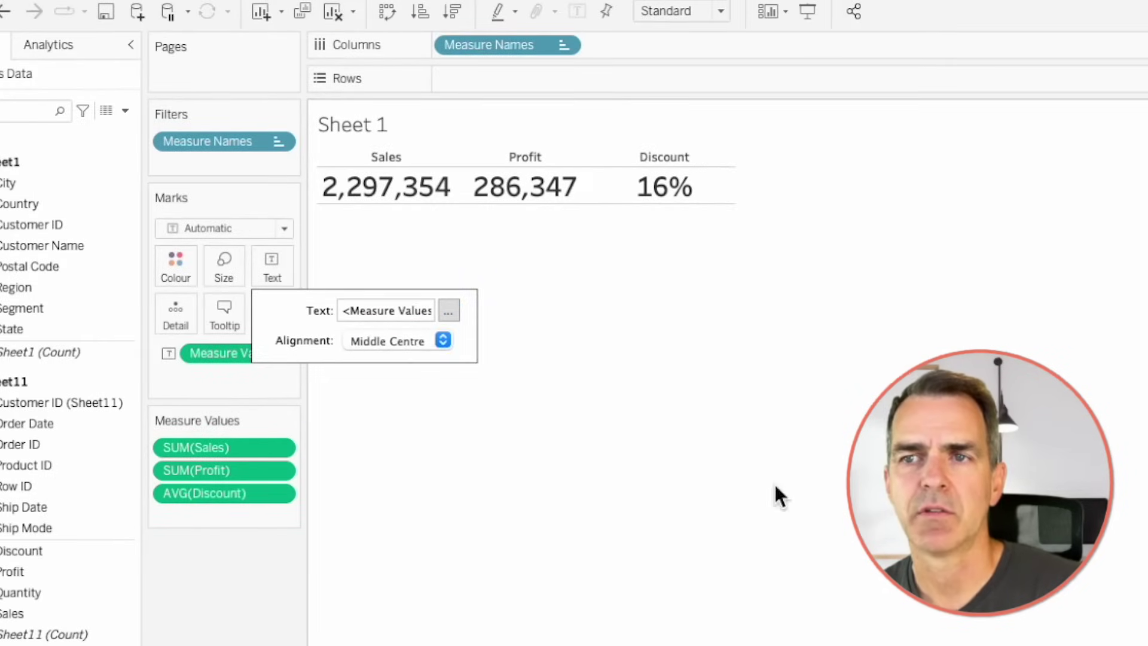
pyautogui.click(775, 485)
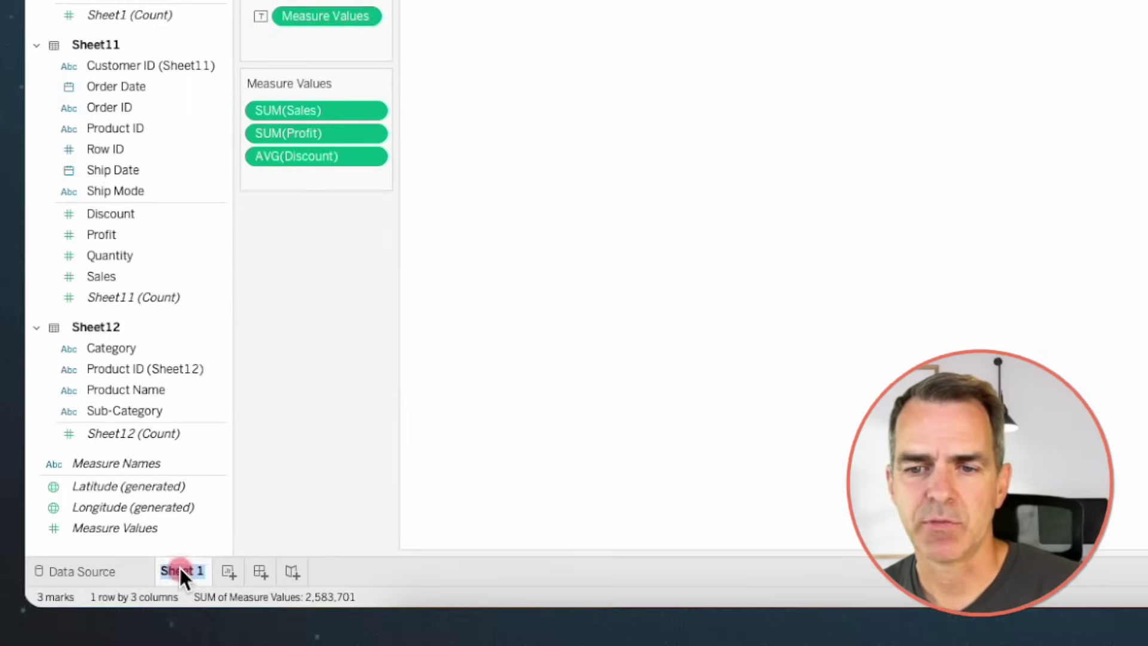
# Rename the sheet to KPIs and add a new blank worksheet.
pyautogui.doubleClick(180, 570)
pyautogui.write('KPIs')
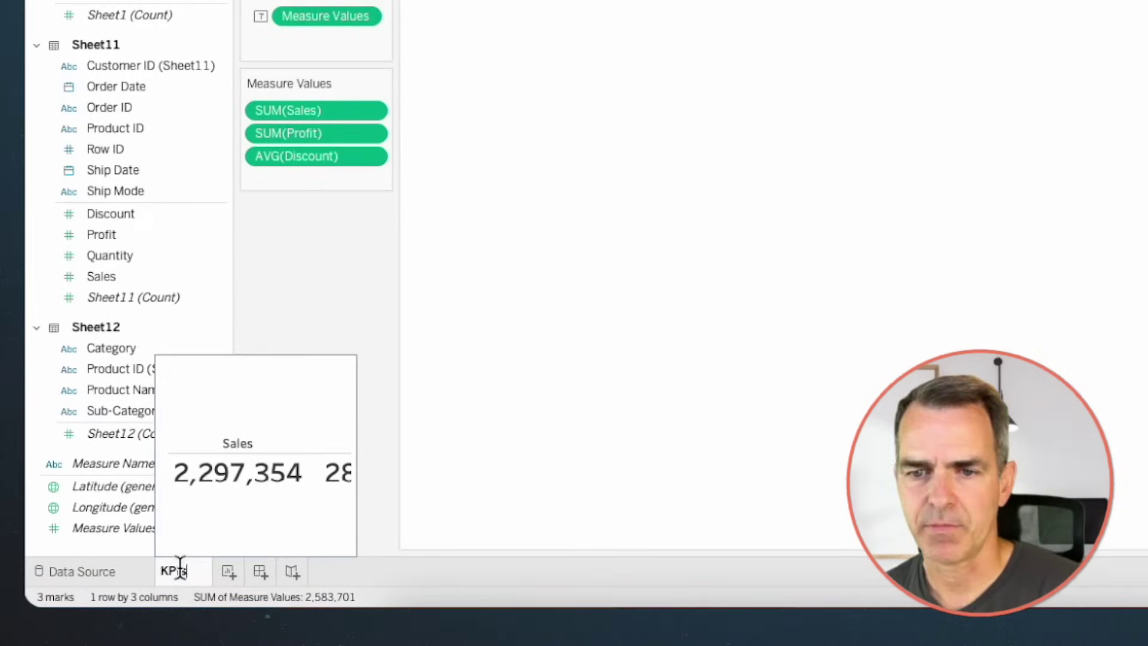
pyautogui.press('Return')
pyautogui.click(213, 566)
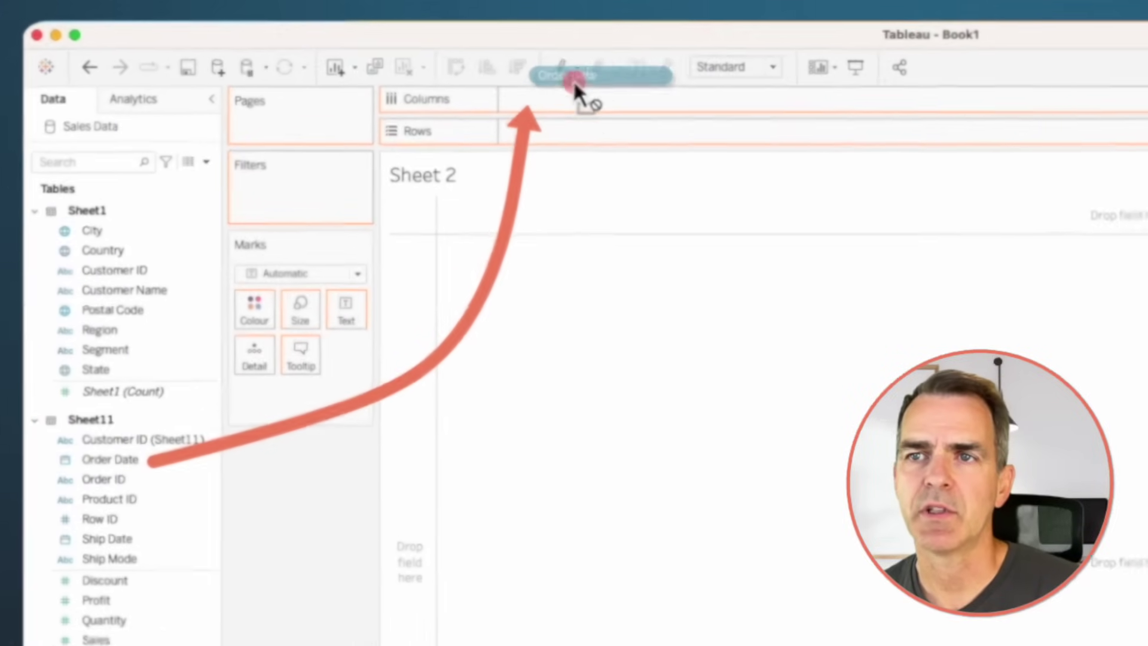
# Chart yearly Sales by Order Date as bars coloured by Profit.
pyautogui.moveTo(574, 85); pyautogui.dragTo(605, 100)
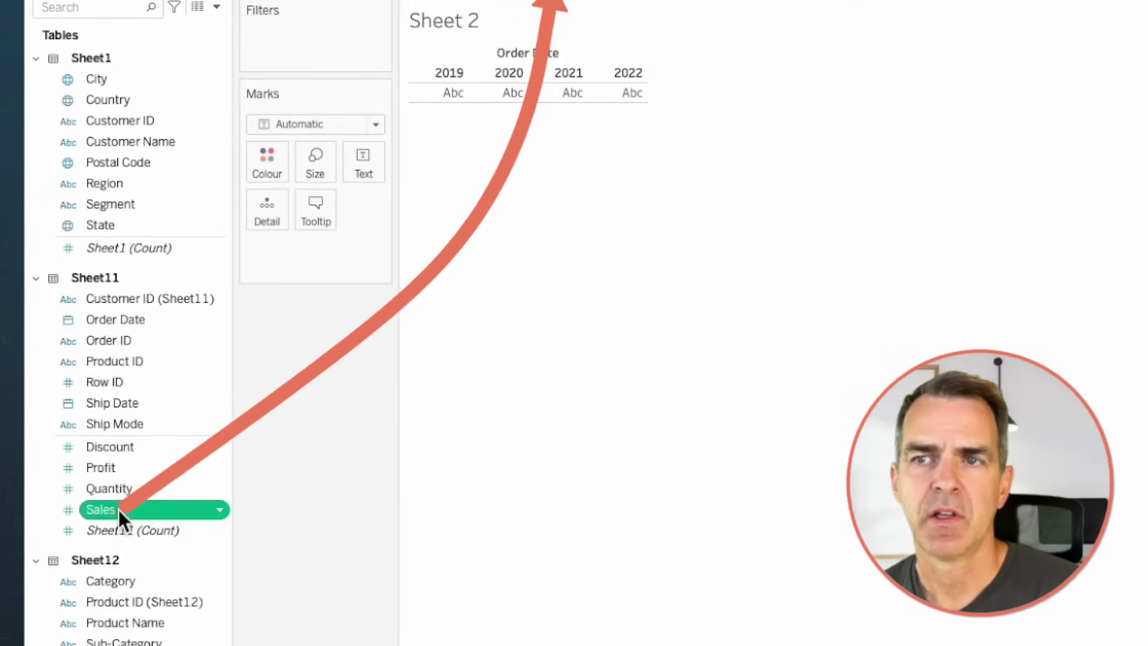
pyautogui.moveTo(118, 509); pyautogui.dragTo(598, 118)
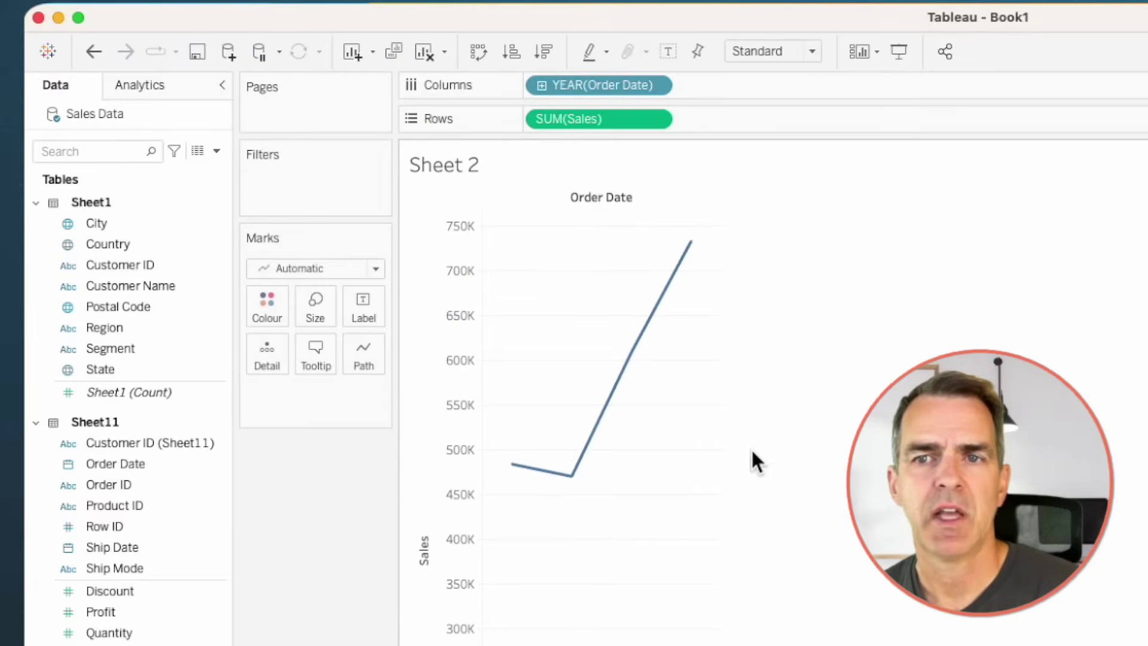
pyautogui.click(300, 270)
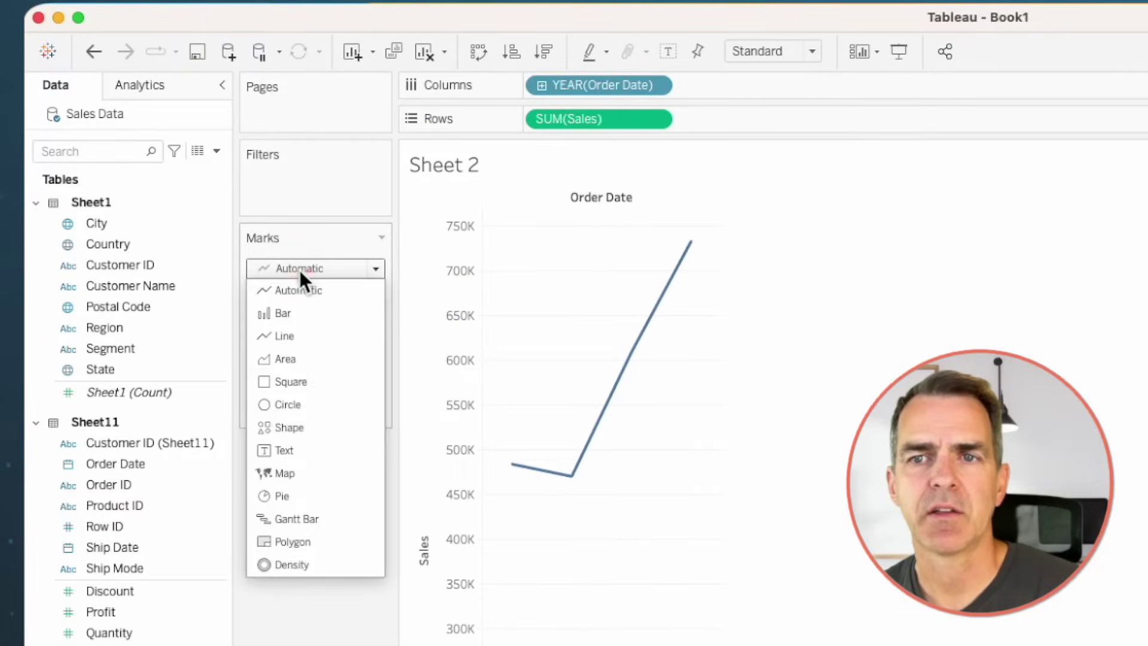
pyautogui.click(288, 314)
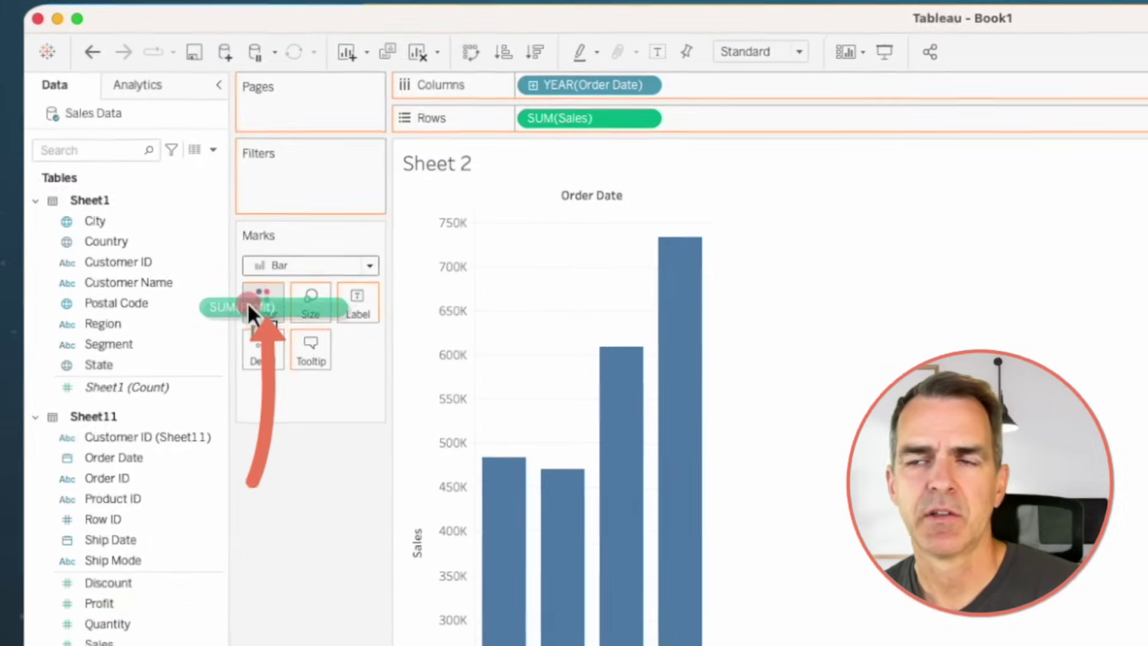
pyautogui.moveTo(130, 615); pyautogui.dragTo(251, 308)
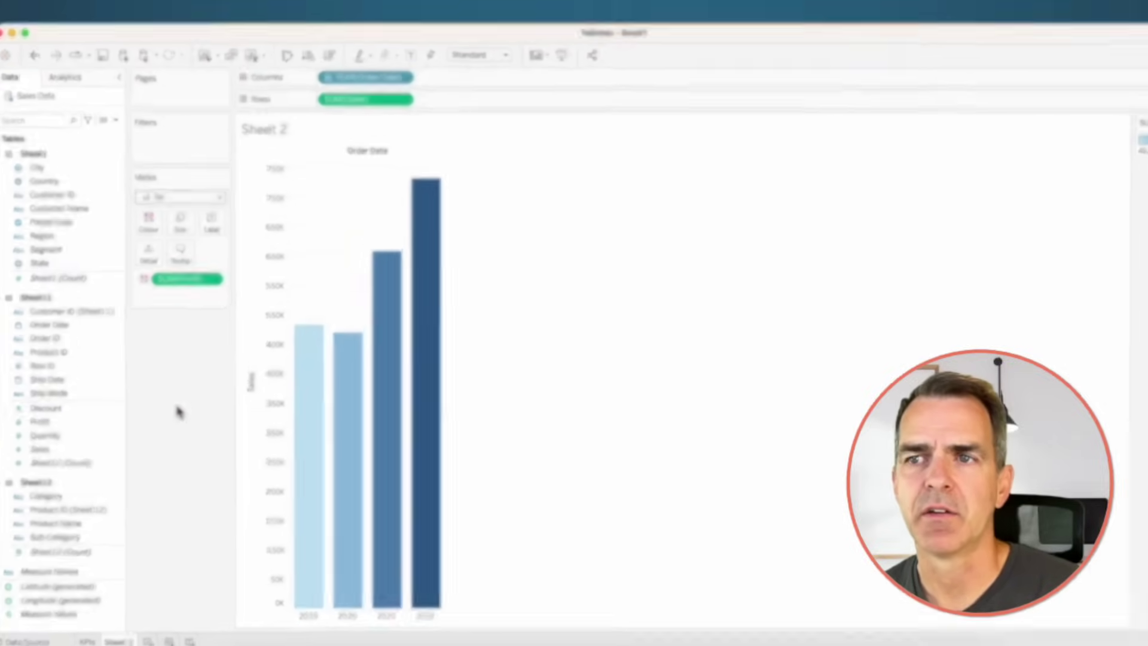
# Hide the Order Date field label and name the sheet 'Sales & Profit by Year'.
pyautogui.rightClick(340, 151)
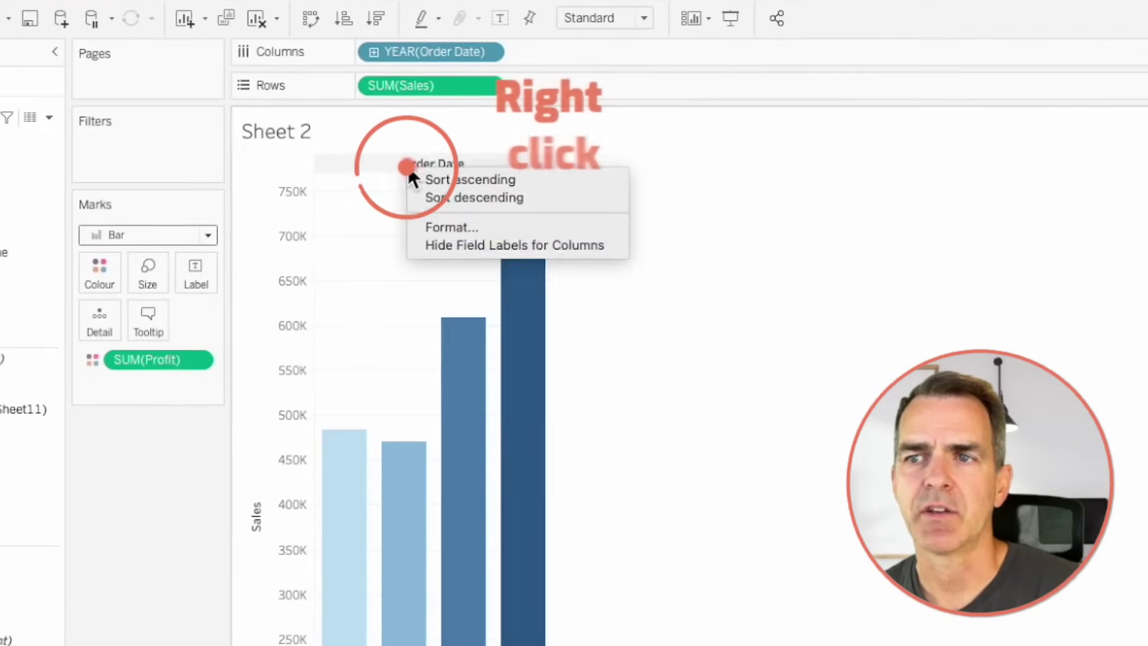
pyautogui.click(440, 245)
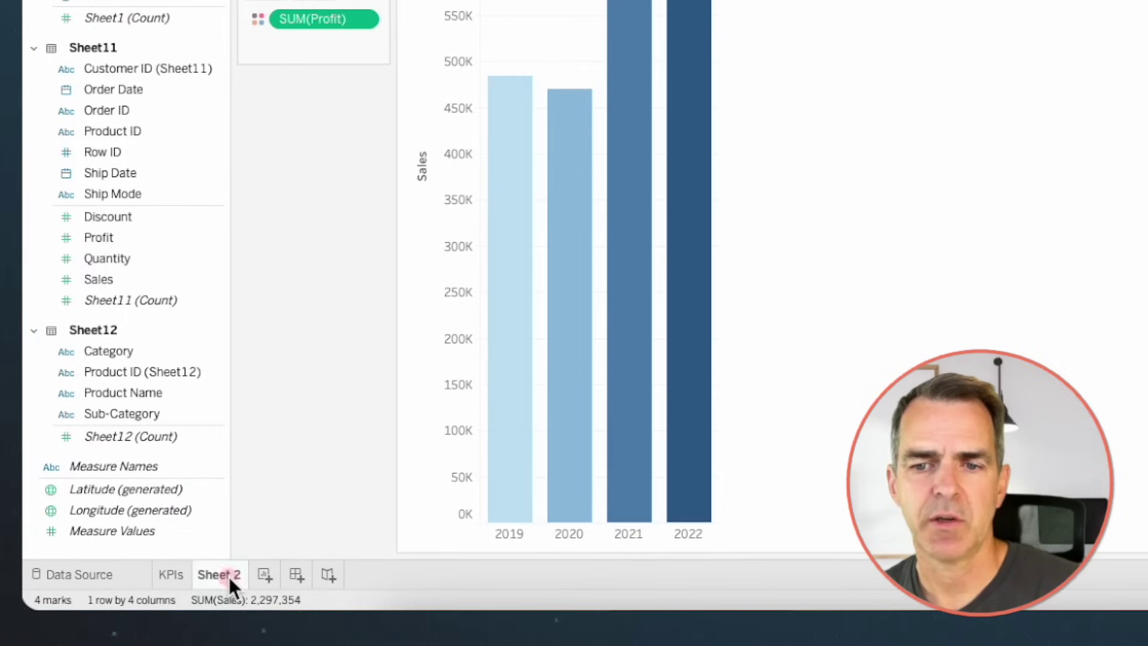
pyautogui.doubleClick(229, 574)
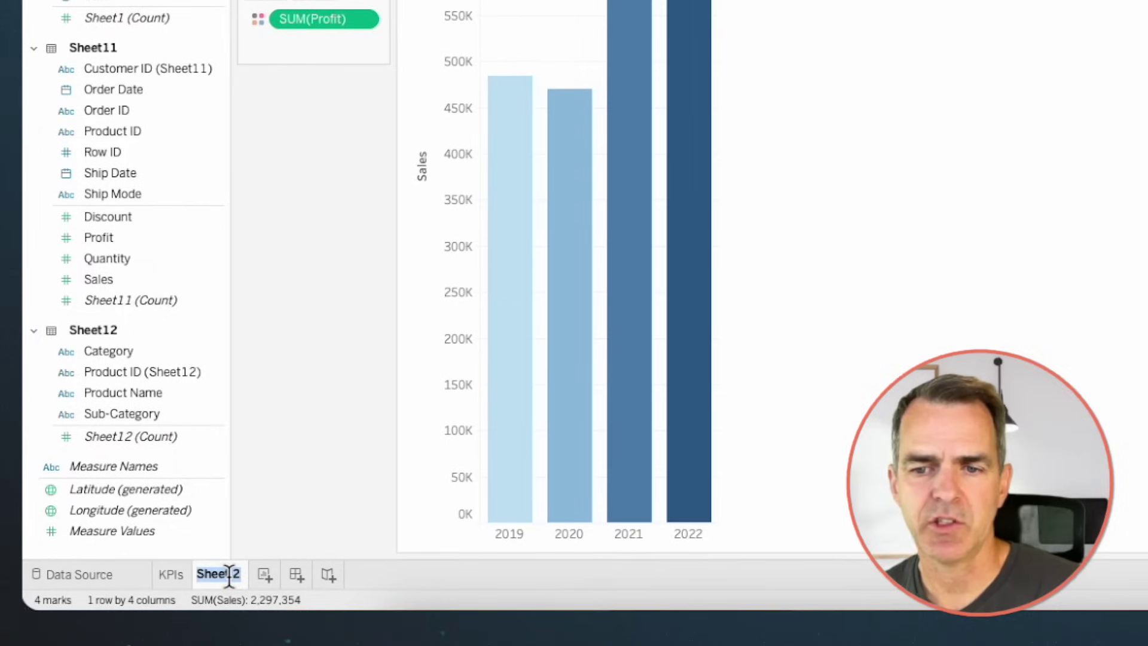
pyautogui.write('Sales')
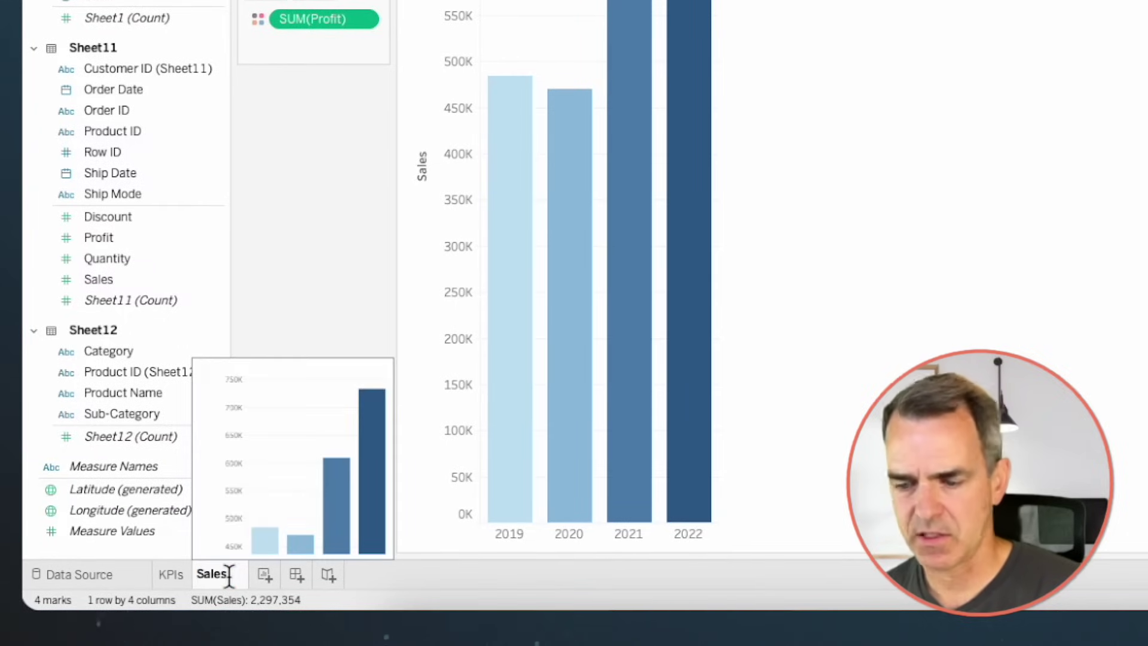
pyautogui.write(' & Profit b')
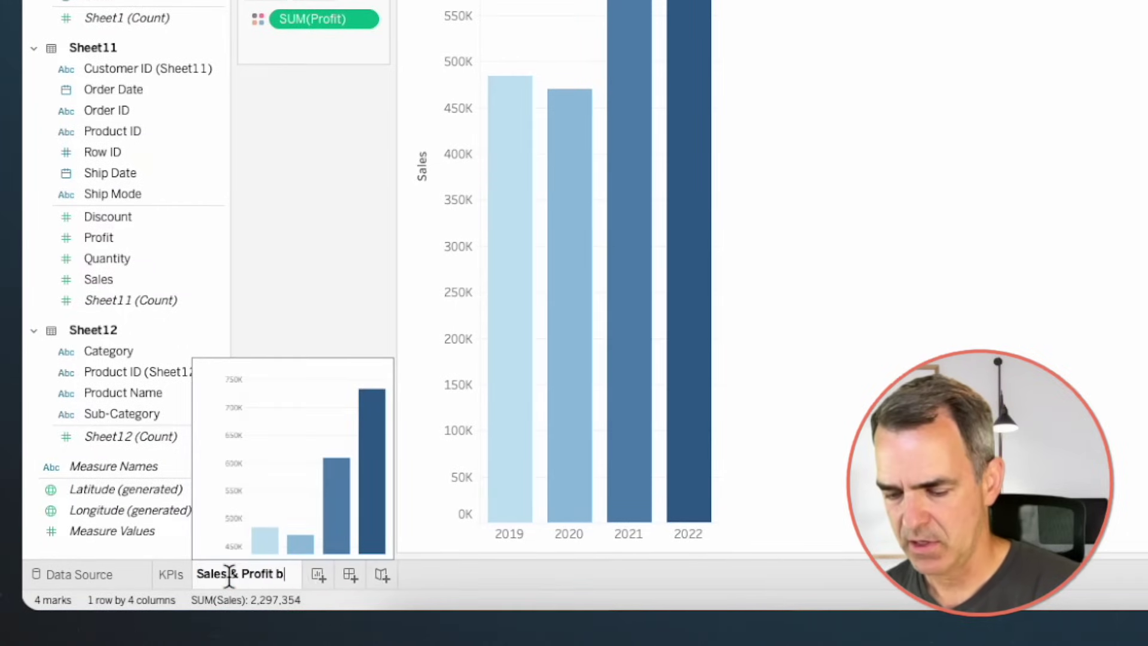
pyautogui.write('y Year')
pyautogui.press('Return')
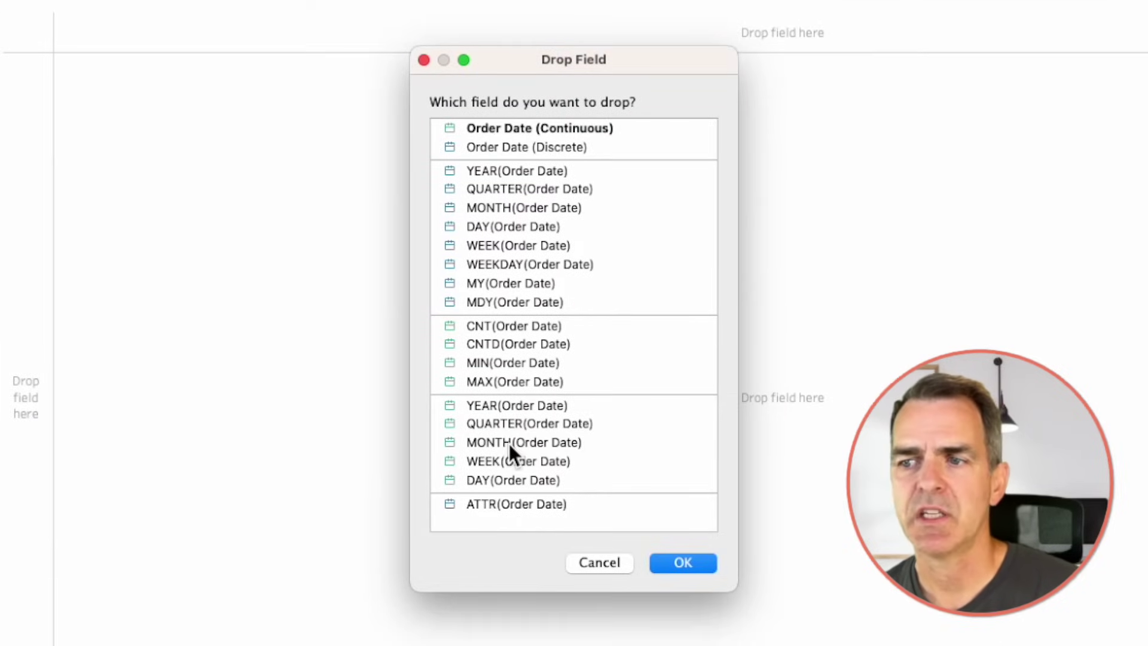
# Plot monthly Sales, Profit and average Discount as stacked lines over continuous Order Date.
pyautogui.click(502, 443)
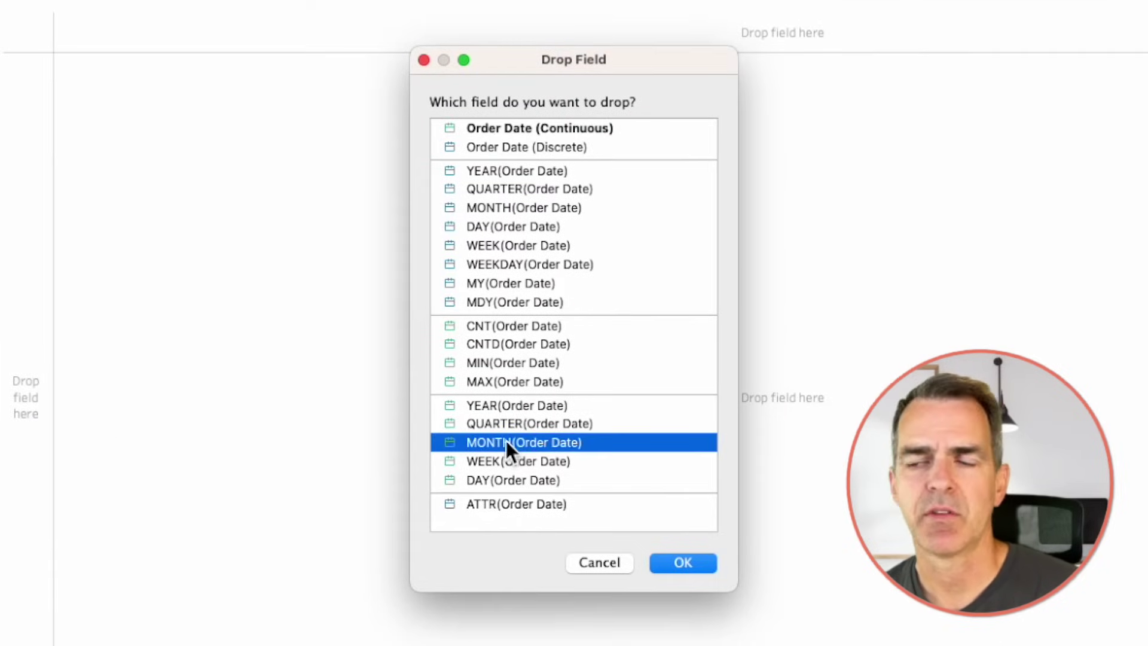
pyautogui.click(681, 562)
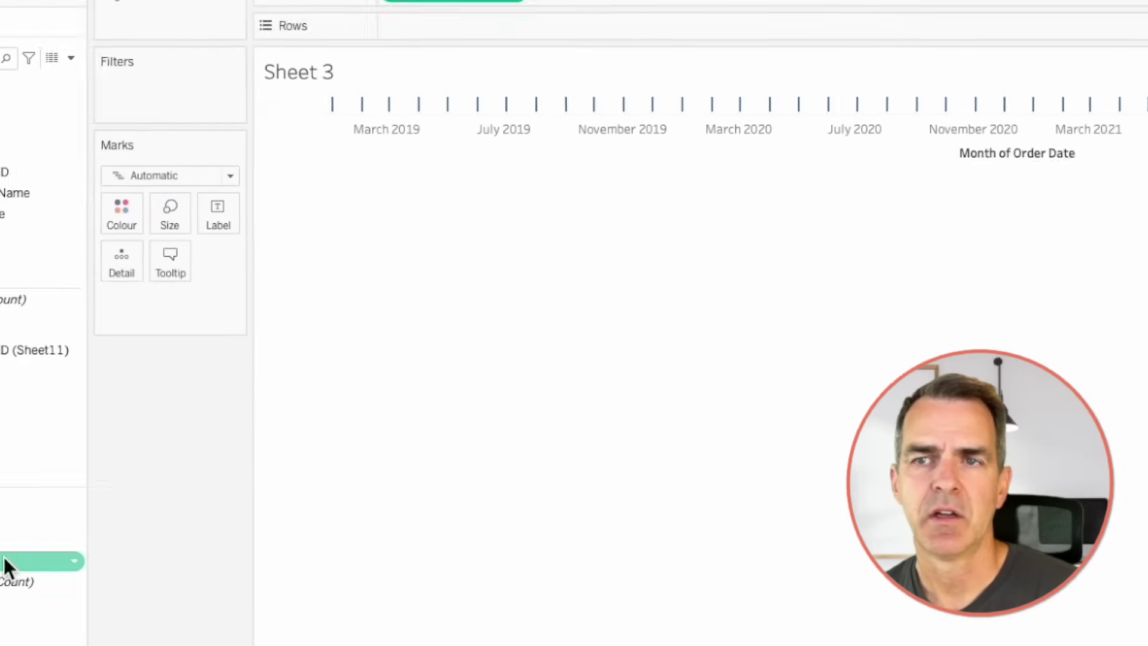
pyautogui.moveTo(54, 591)
pyautogui.mouseDown()
pyautogui.moveTo(504, 155)
pyautogui.moveTo(561, 63)
pyautogui.mouseUp()
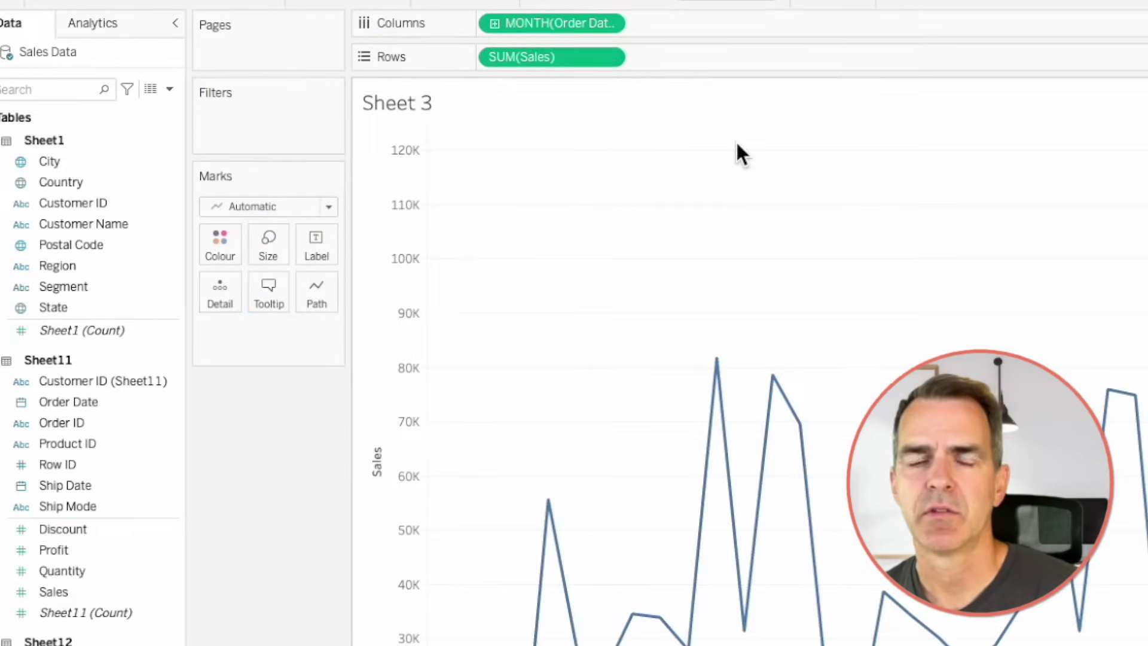
pyautogui.click(85, 552)
pyautogui.moveTo(85, 555); pyautogui.dragTo(708, 60)
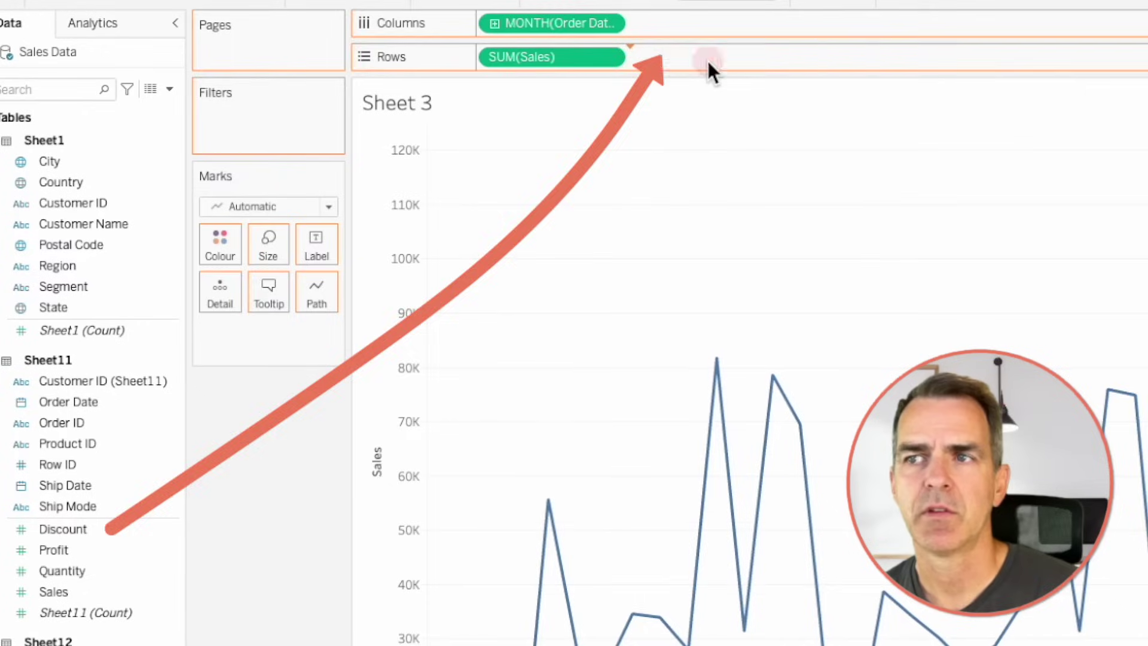
pyautogui.click(118, 531)
pyautogui.moveTo(118, 531); pyautogui.dragTo(877, 57)
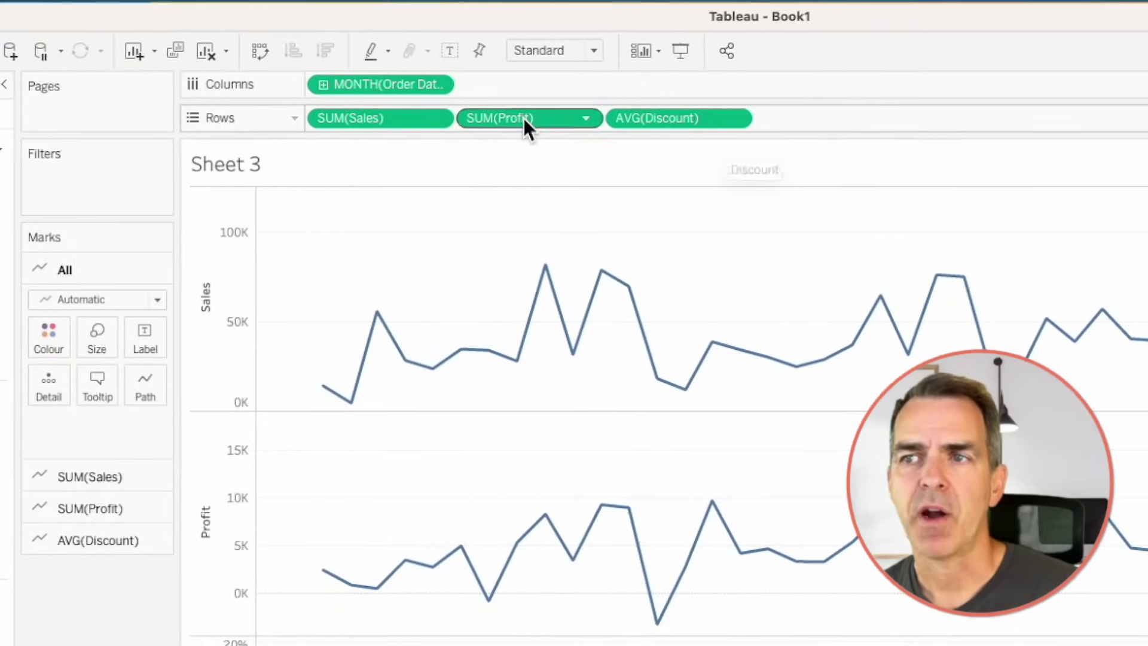
# Change the monthly Profit marks from a line to bars.
pyautogui.click(523, 117)
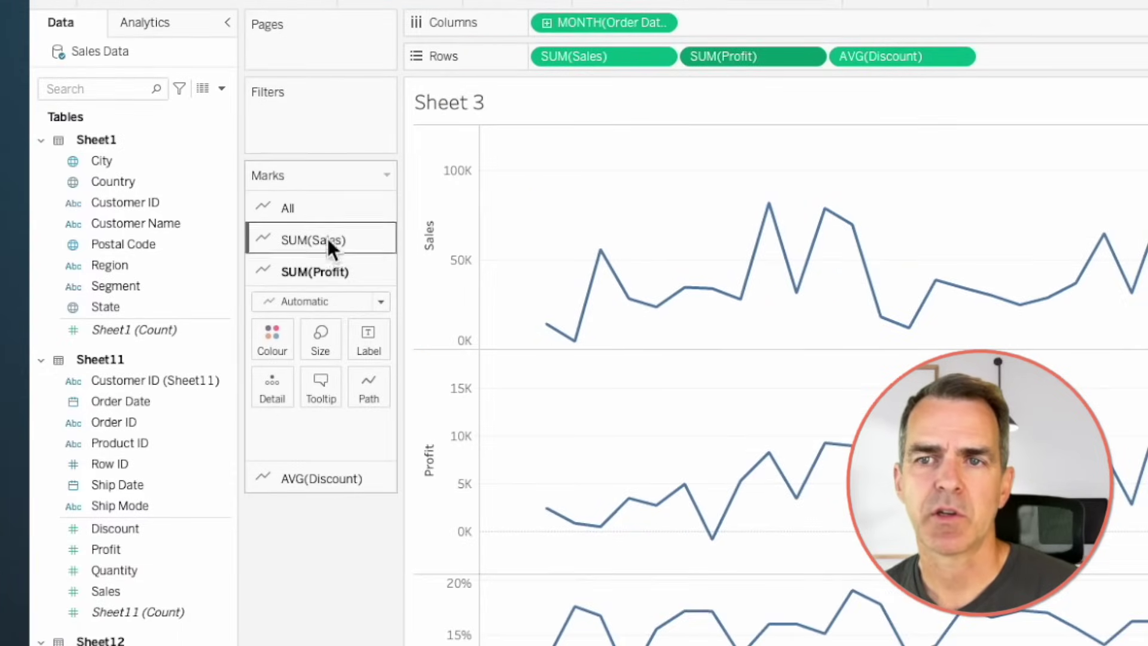
pyautogui.click(311, 300)
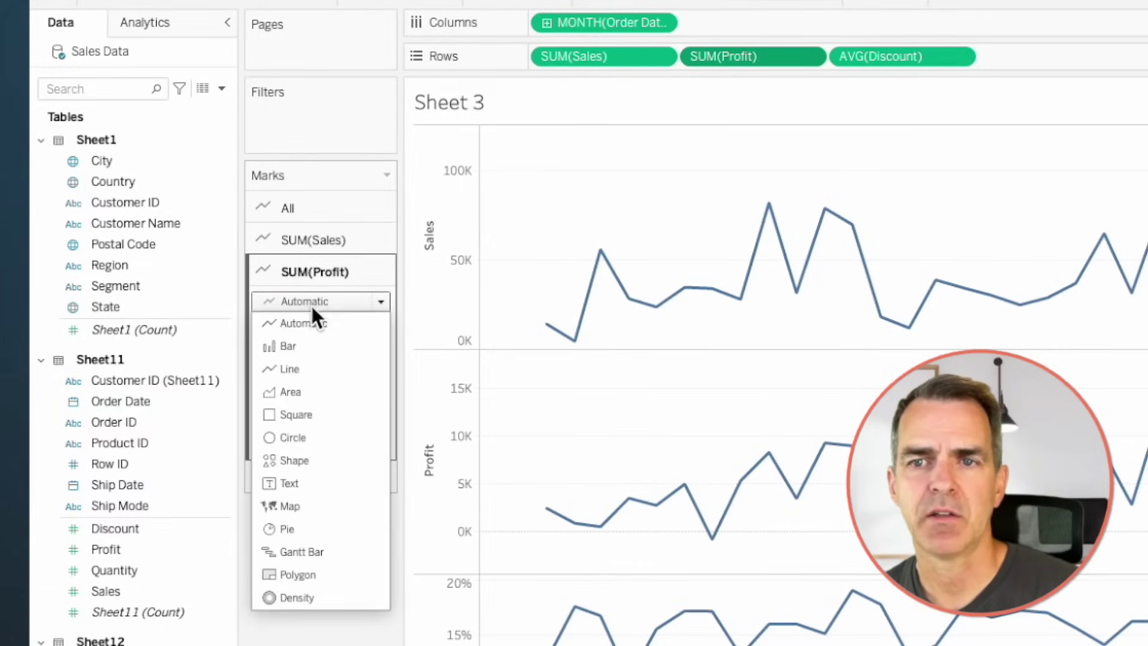
pyautogui.click(307, 341)
pyautogui.click(274, 338)
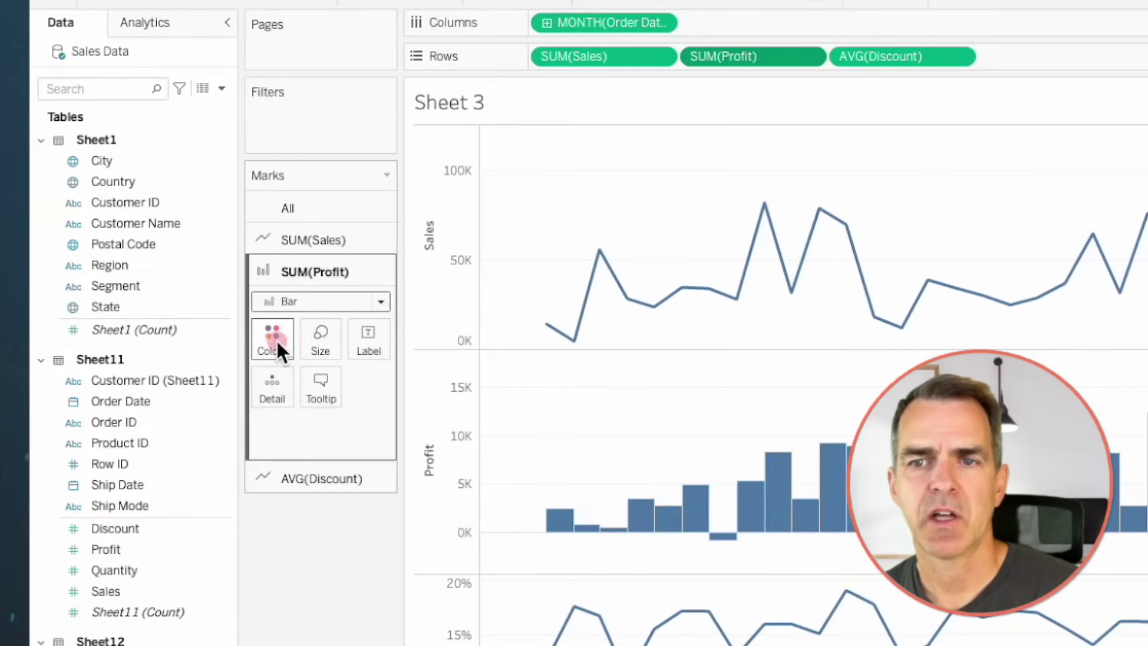
pyautogui.click(346, 487)
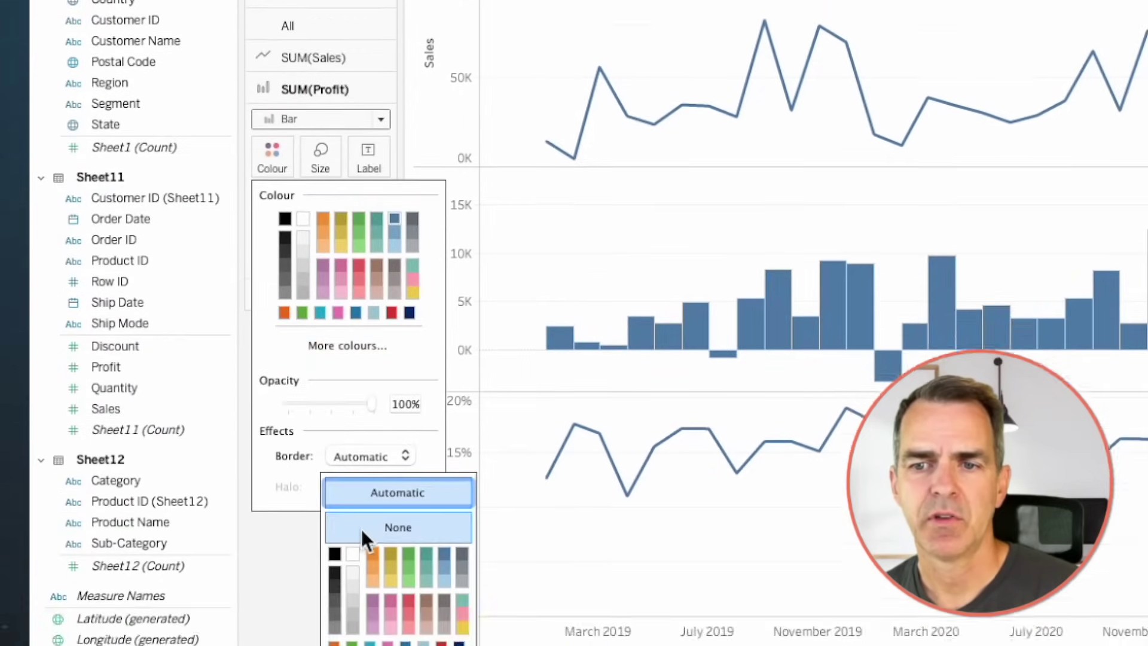
pyautogui.click(260, 506)
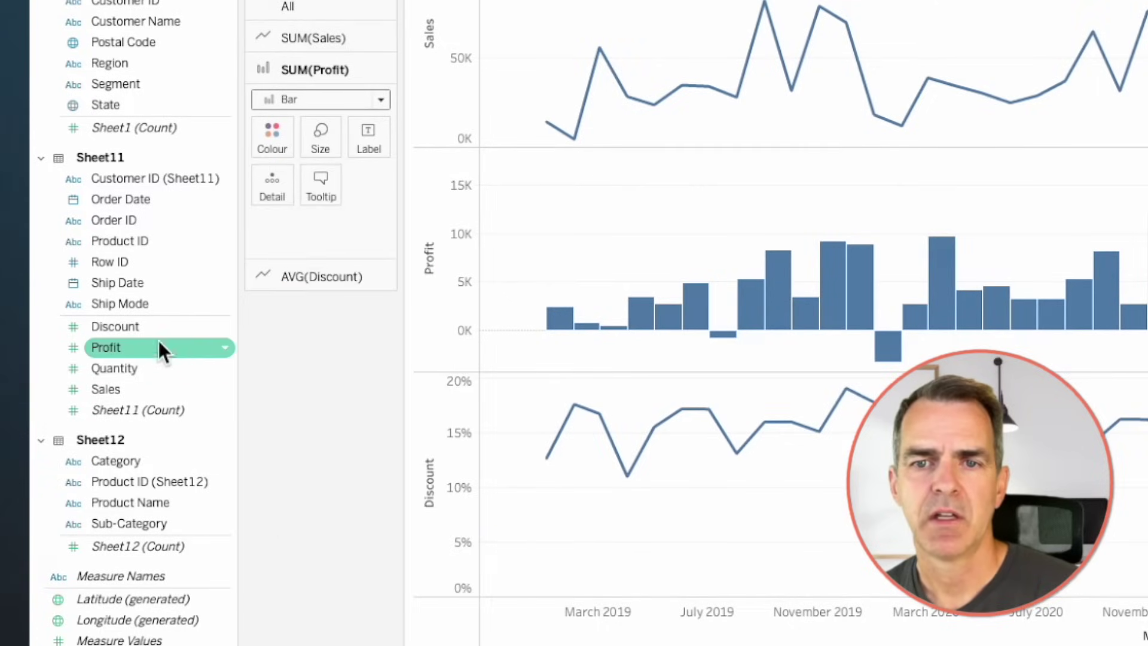
# Colour the Profit bars by profit value and rename the sheet 'KPIs by Month'.
pyautogui.moveTo(161, 362); pyautogui.dragTo(276, 131)
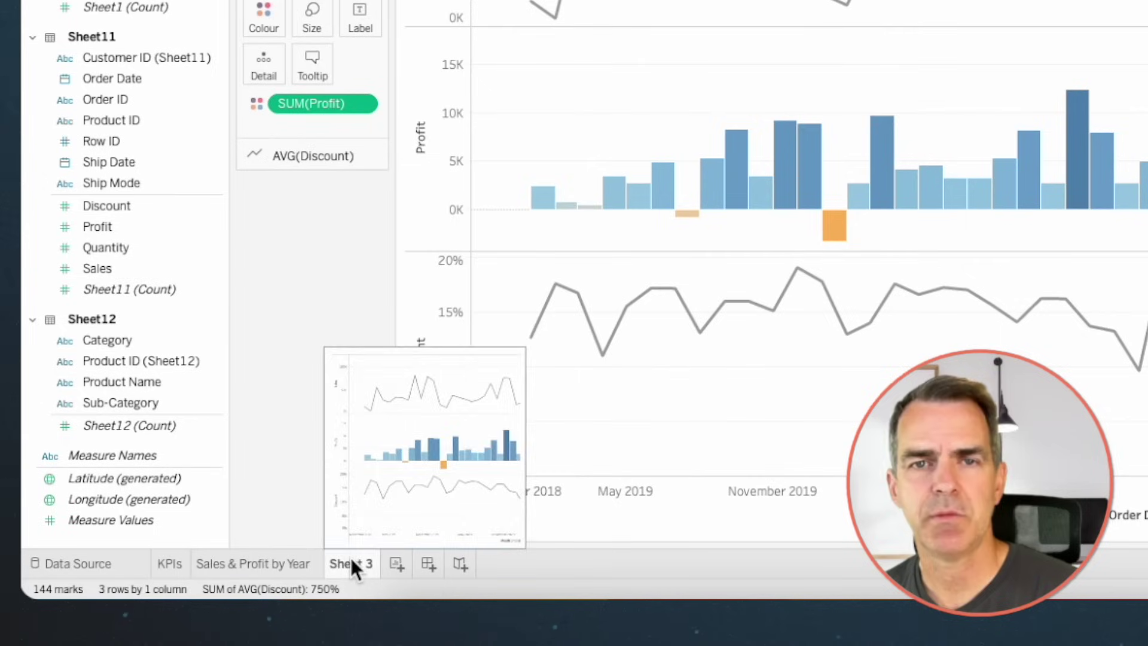
pyautogui.doubleClick(351, 557)
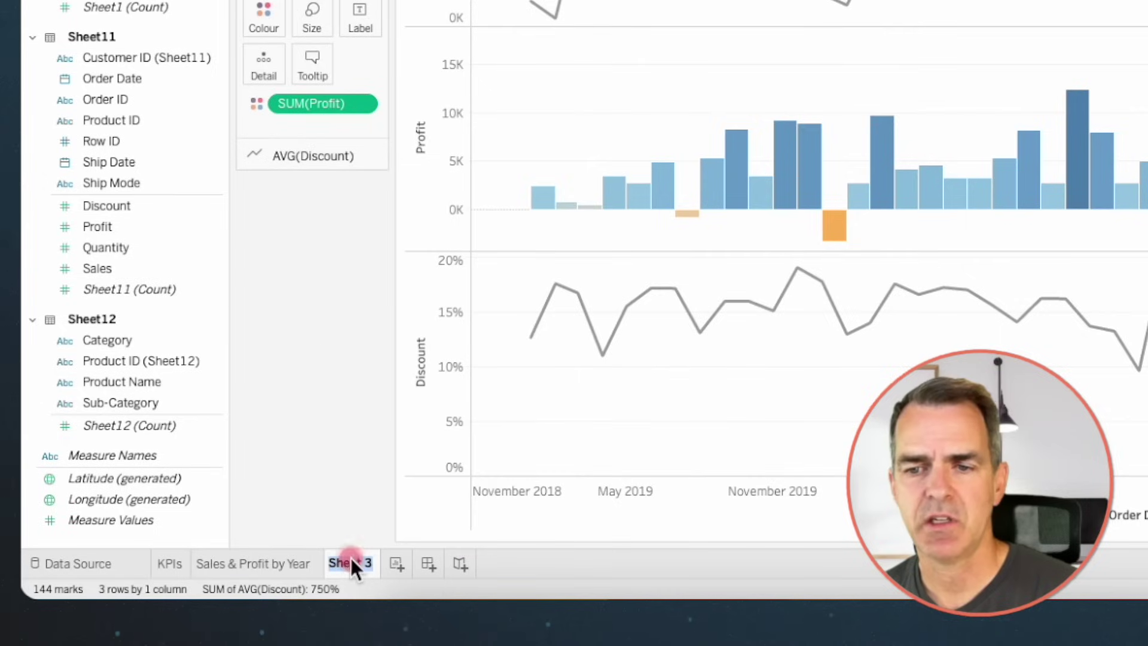
pyautogui.write('KPIs by')
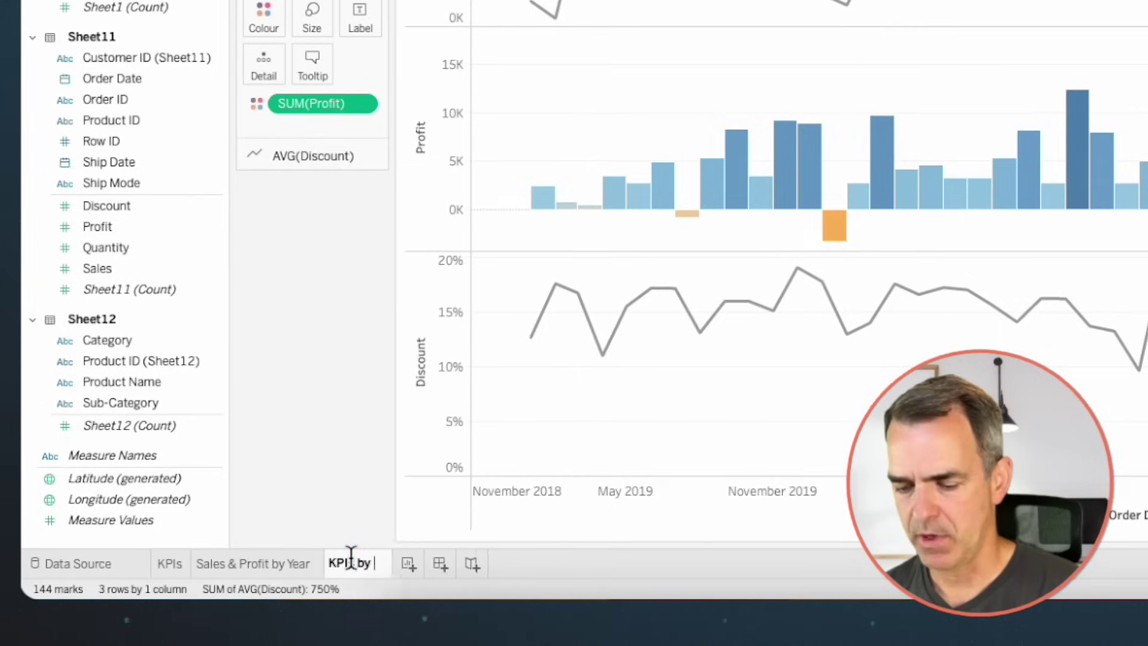
pyautogui.write(' Month')
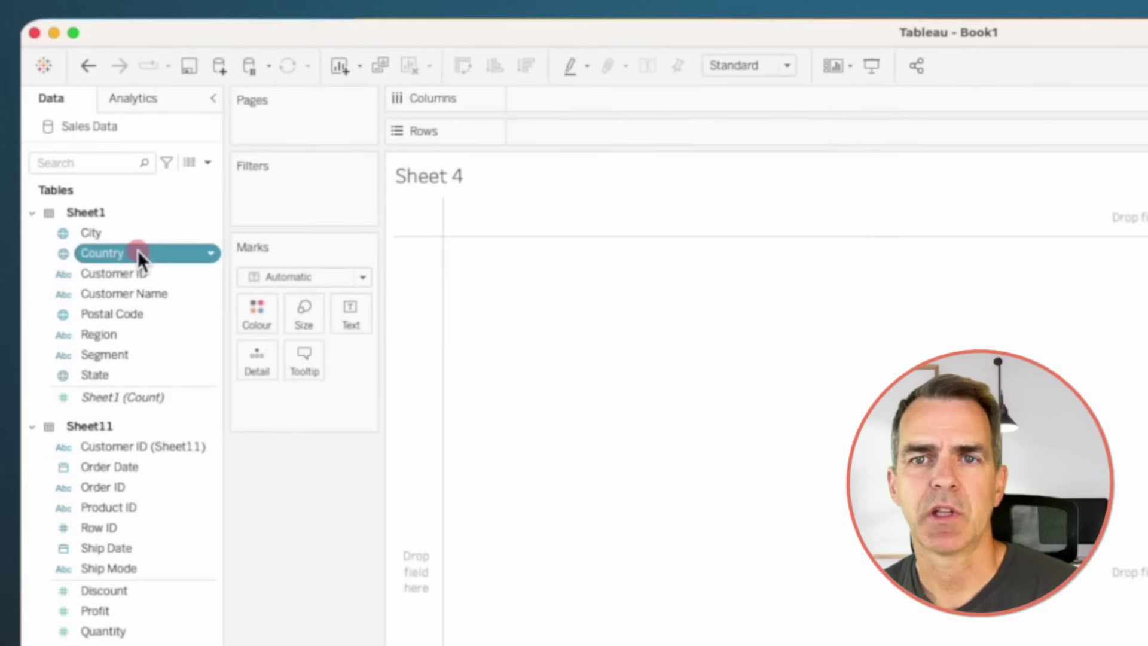
# Map the states filled by Profit and bring up the map's Background Layers.
pyautogui.doubleClick(107, 377)
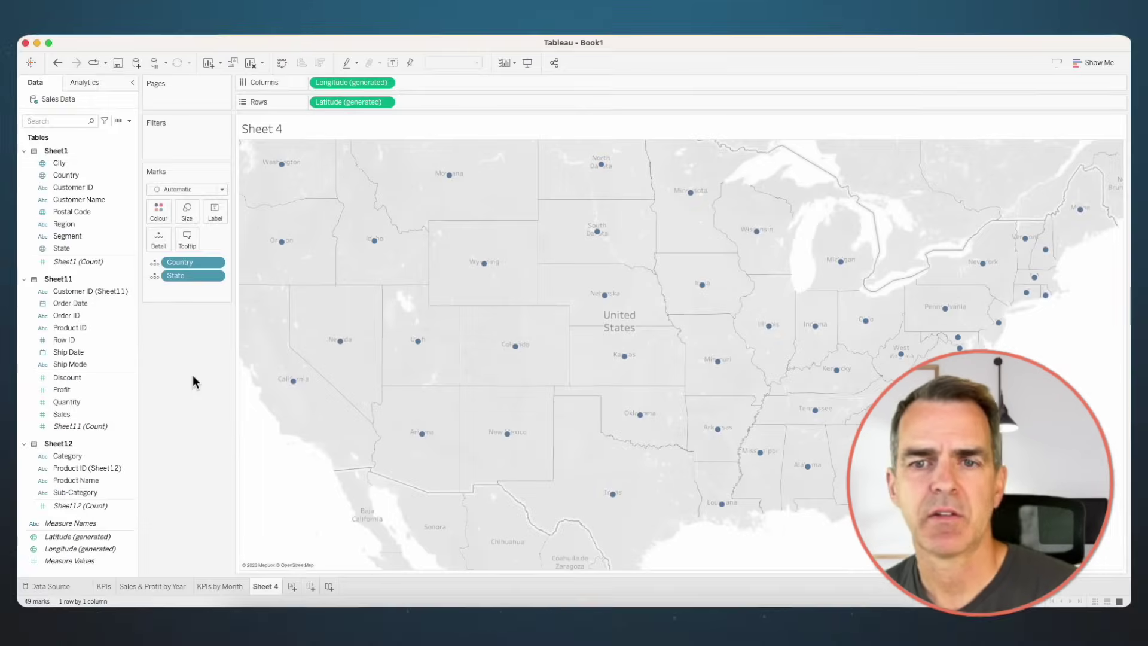
pyautogui.moveTo(61, 390); pyautogui.dragTo(159, 212)
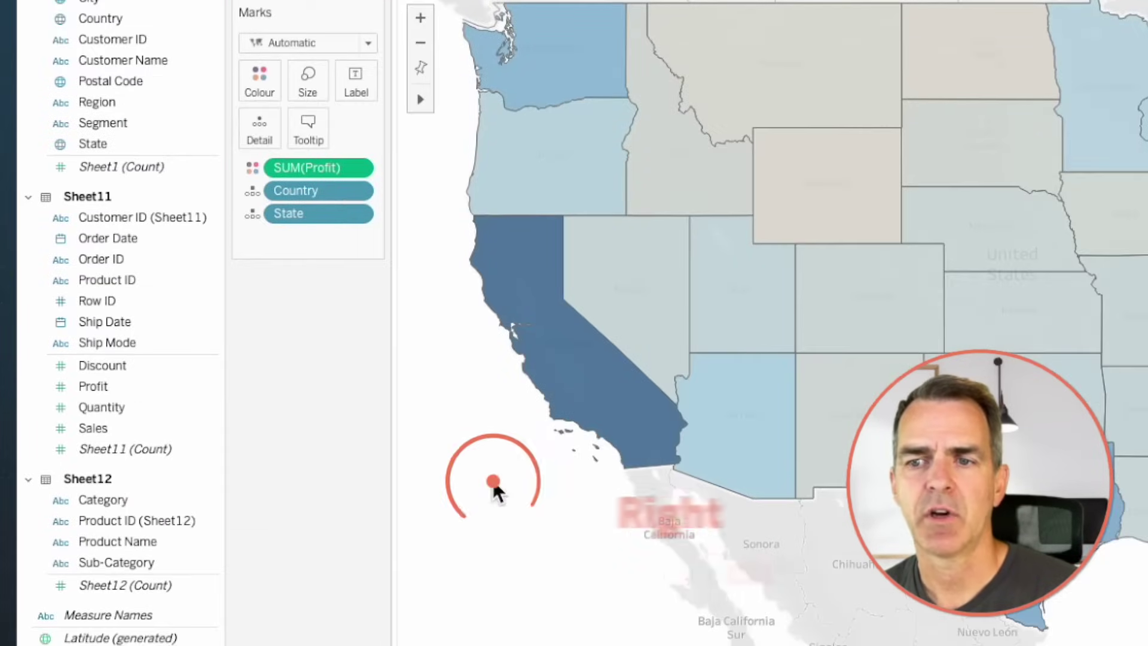
pyautogui.rightClick(493, 480)
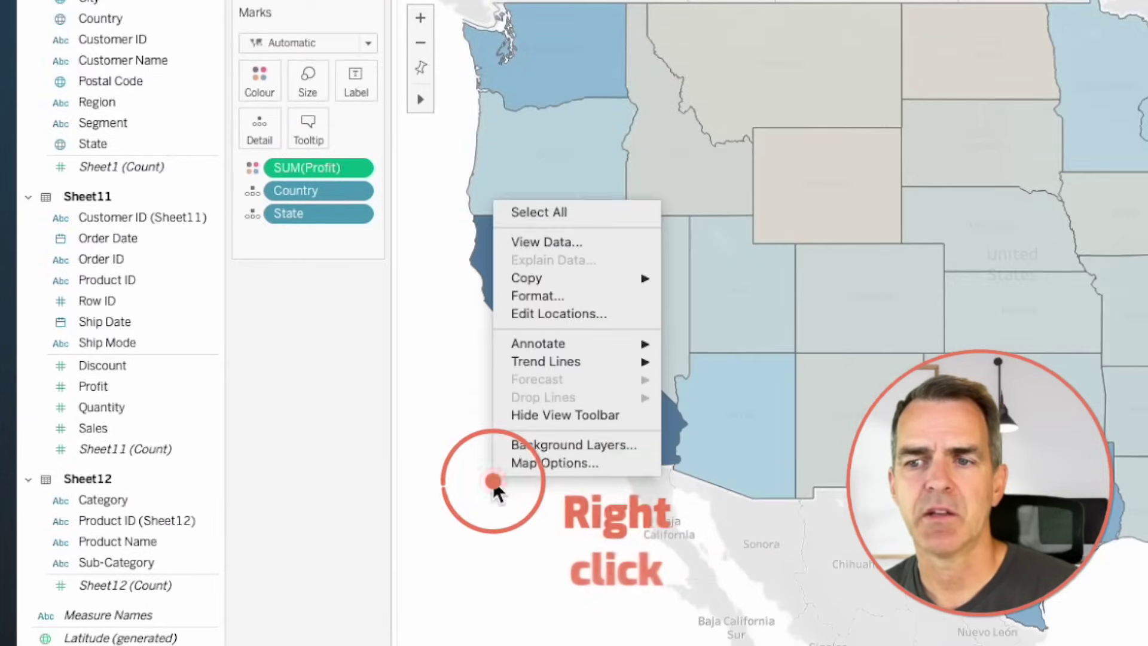
pyautogui.click(526, 448)
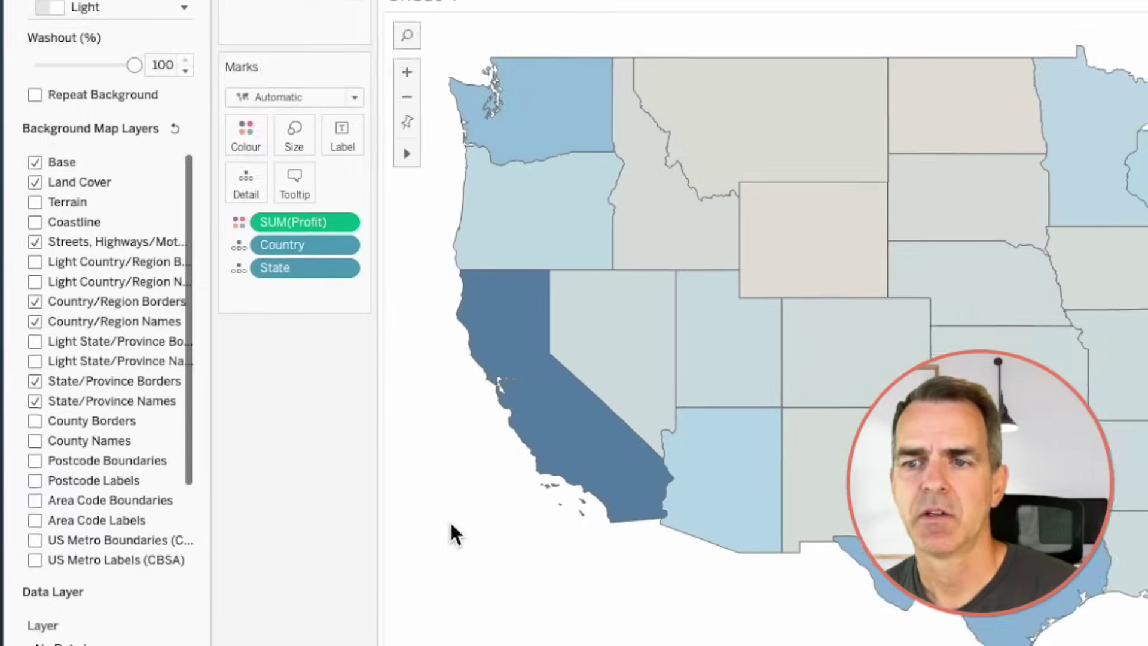
# Set the map's row and column divider panes to None.
pyautogui.rightClick(448, 417)
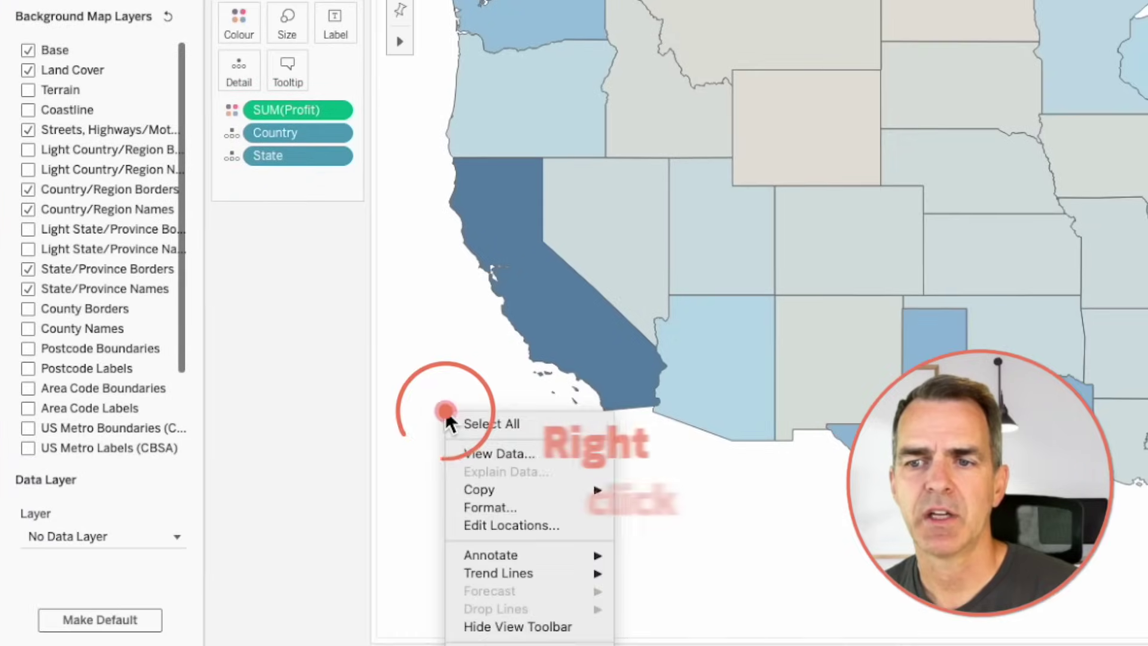
pyautogui.click(476, 506)
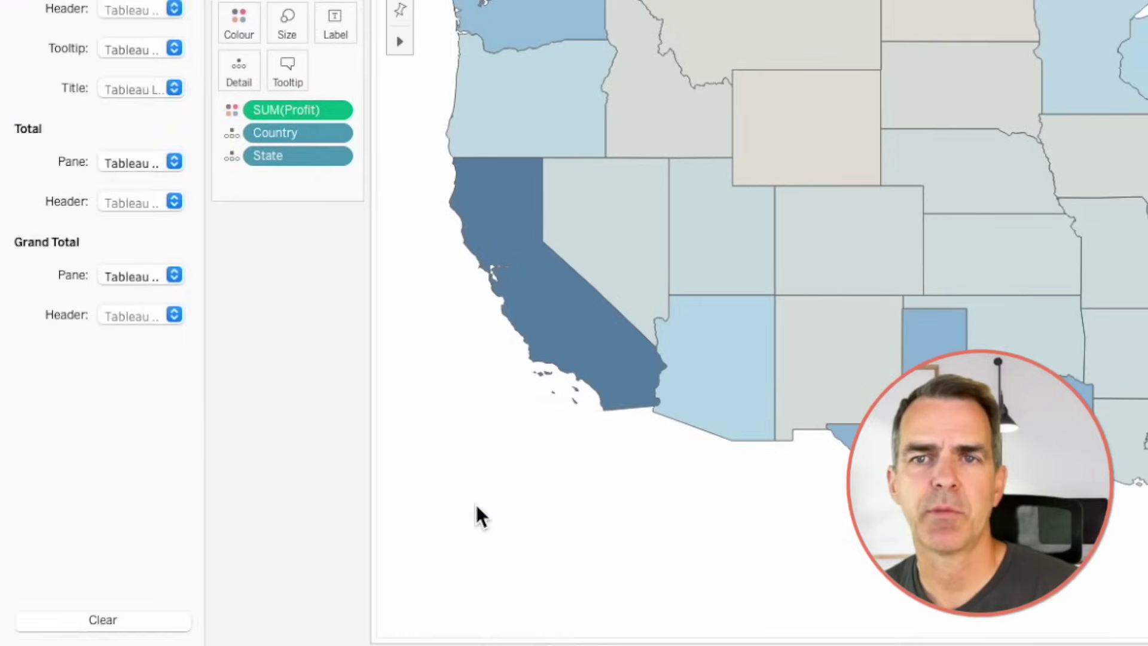
pyautogui.click(110, 13)
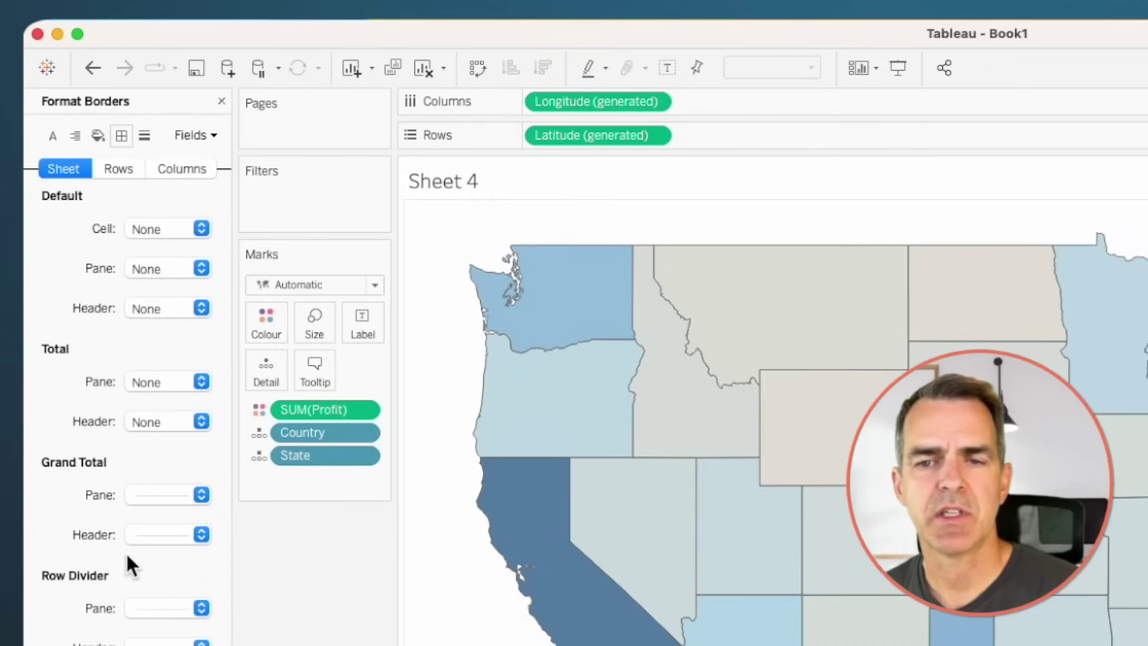
pyautogui.click(157, 564)
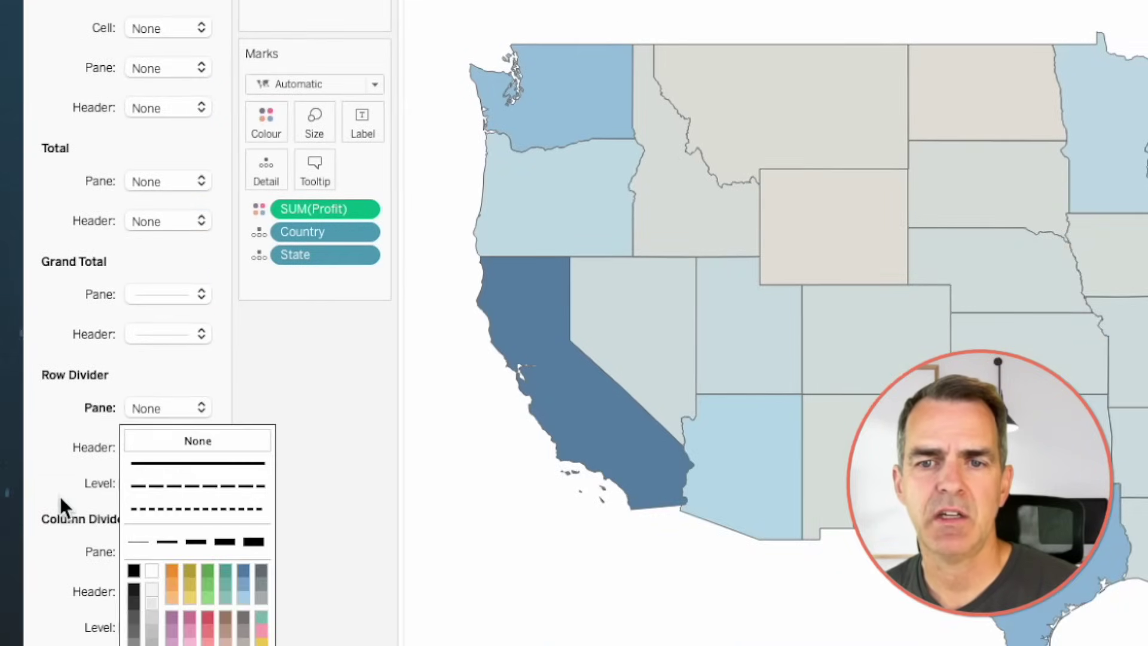
pyautogui.click(162, 389)
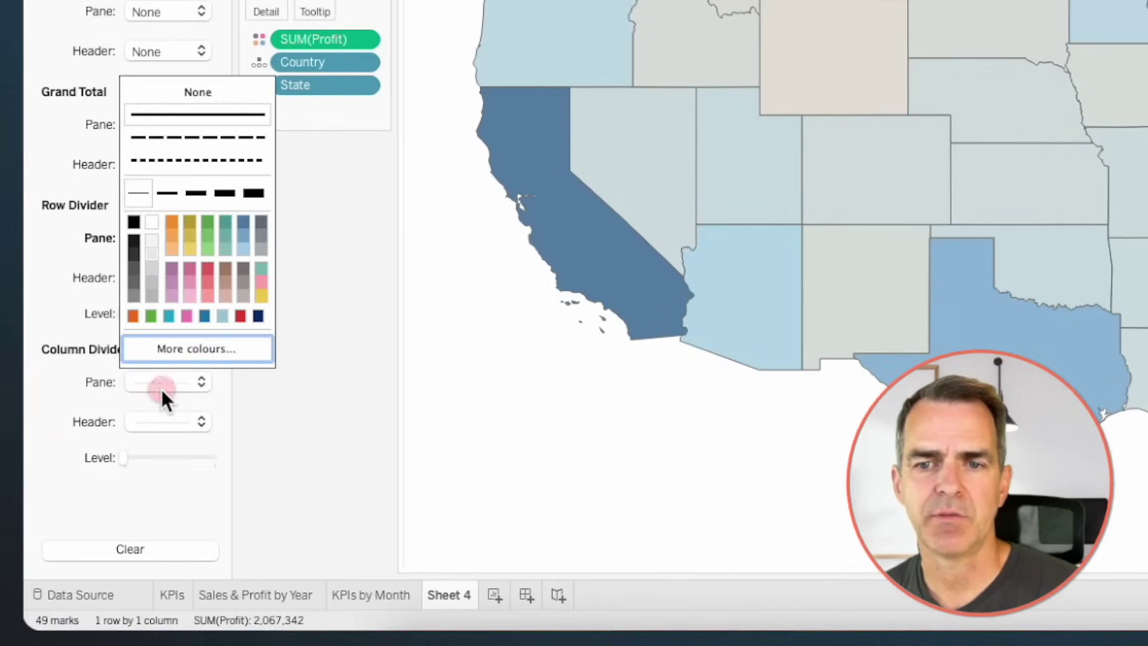
pyautogui.click(175, 92)
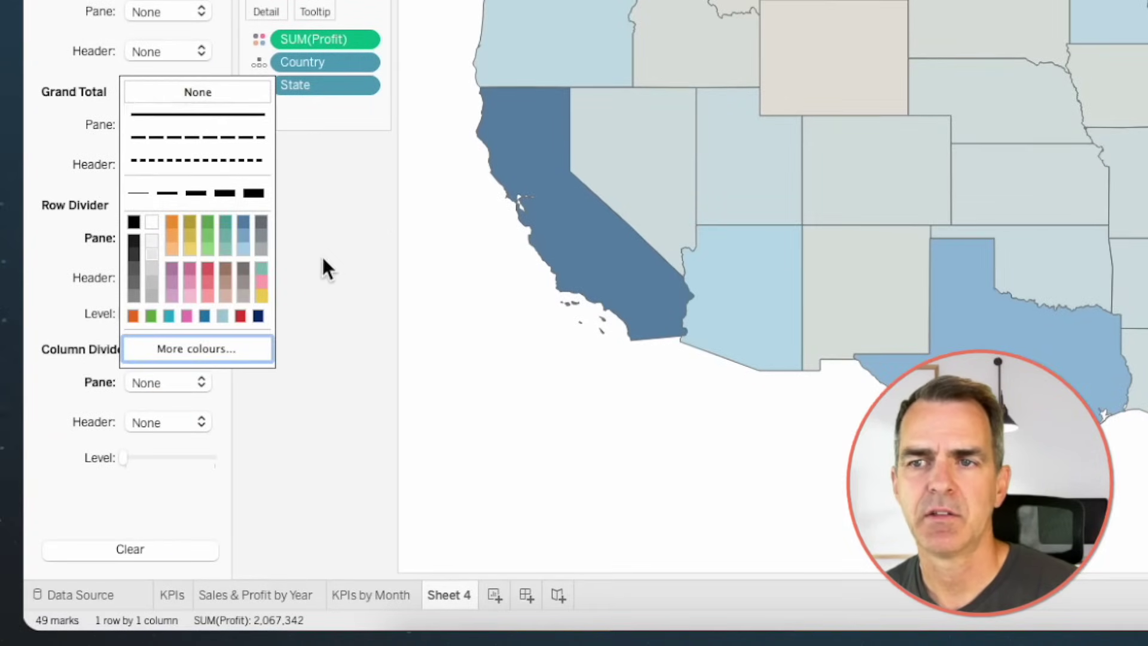
# Name the sheet 'Profit by State' and start a new blank worksheet.
pyautogui.doubleClick(453, 600)
pyautogui.write('Profit b')
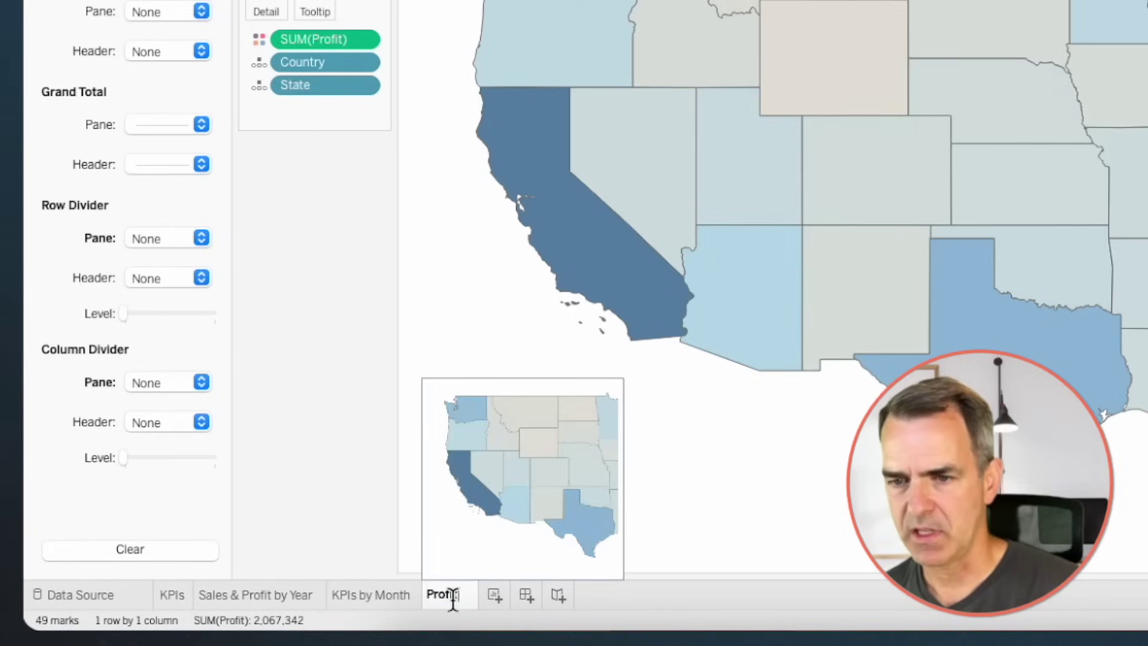
pyautogui.write('y State')
pyautogui.click(536, 592)
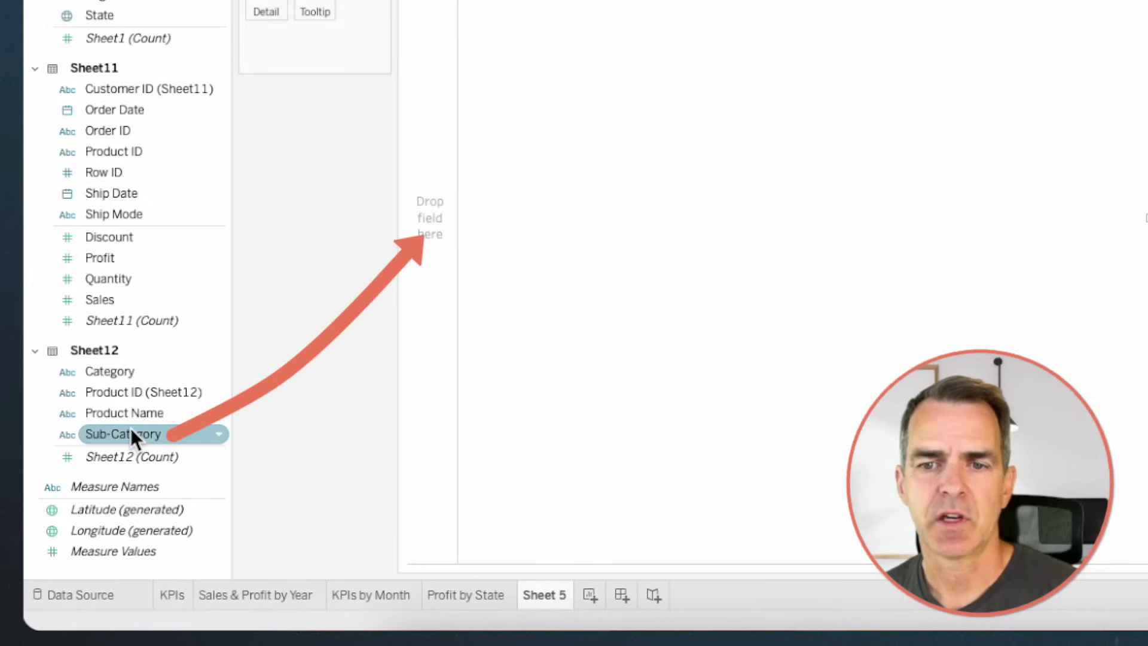
# Chart Sales per Sub-Category as descending sorted bars coloured by Profit.
pyautogui.moveTo(132, 434)
pyautogui.mouseDown()
pyautogui.moveTo(279, 354)
pyautogui.moveTo(417, 239)
pyautogui.mouseUp()
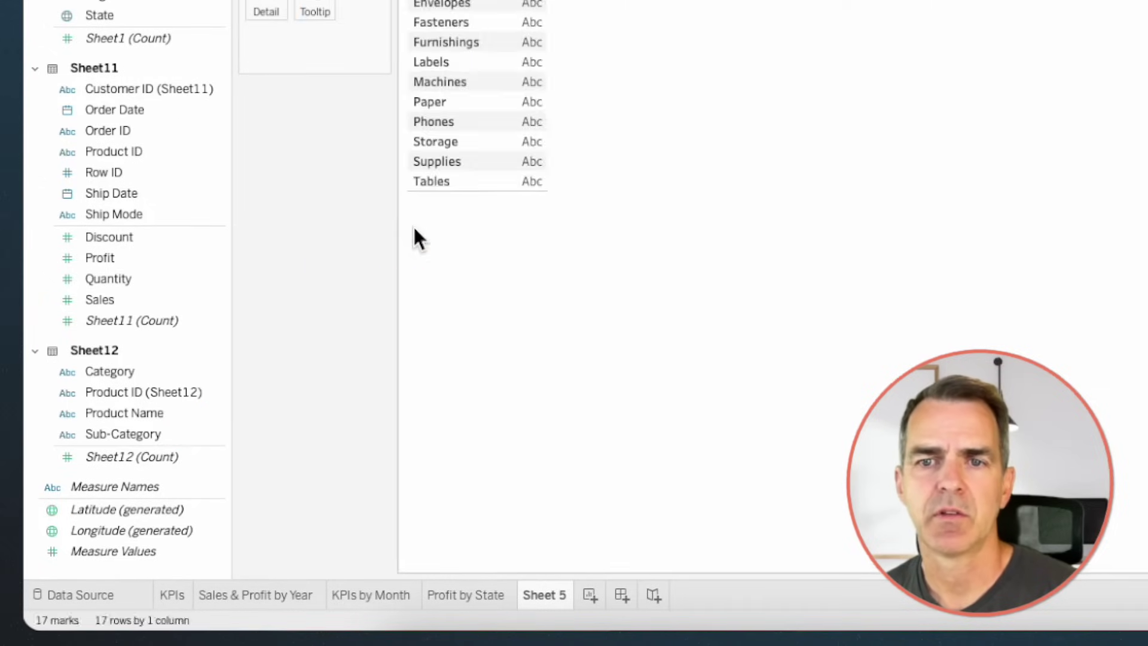
pyautogui.moveTo(124, 561); pyautogui.dragTo(591, 44)
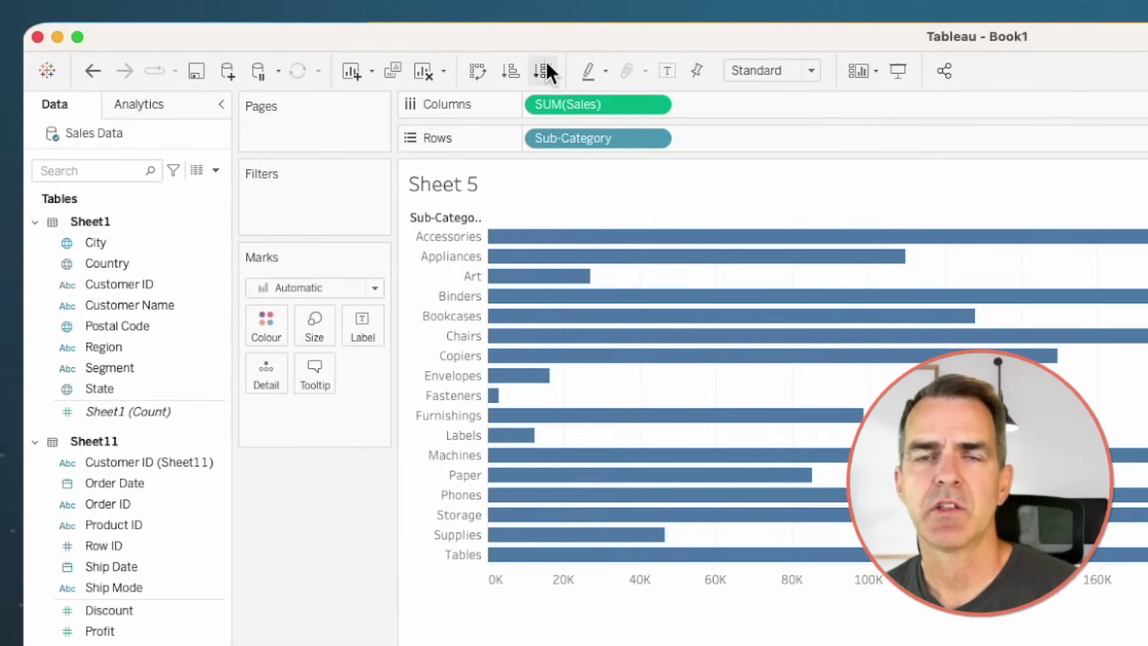
pyautogui.click(544, 70)
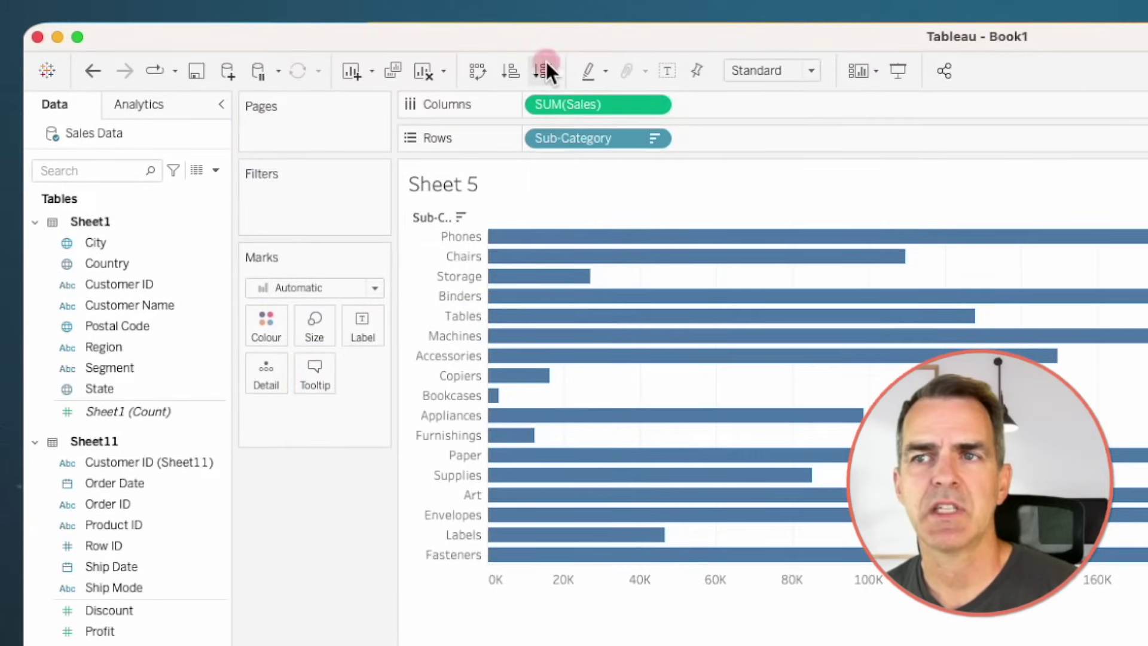
pyautogui.moveTo(542, 70)
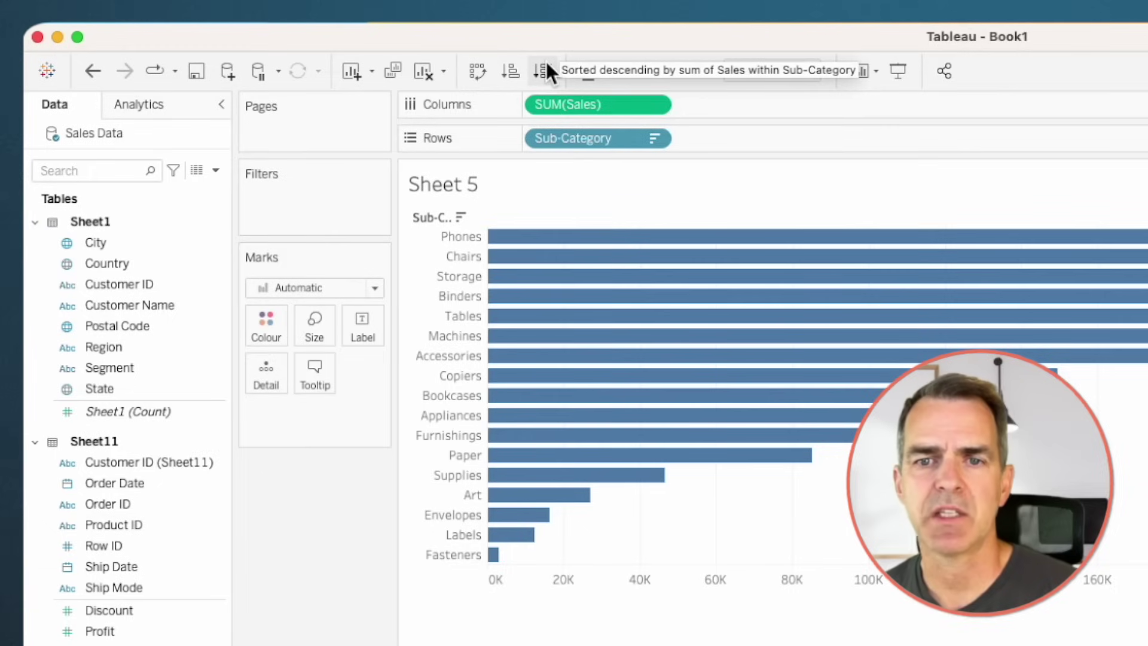
pyautogui.moveTo(100, 631); pyautogui.dragTo(266, 326)
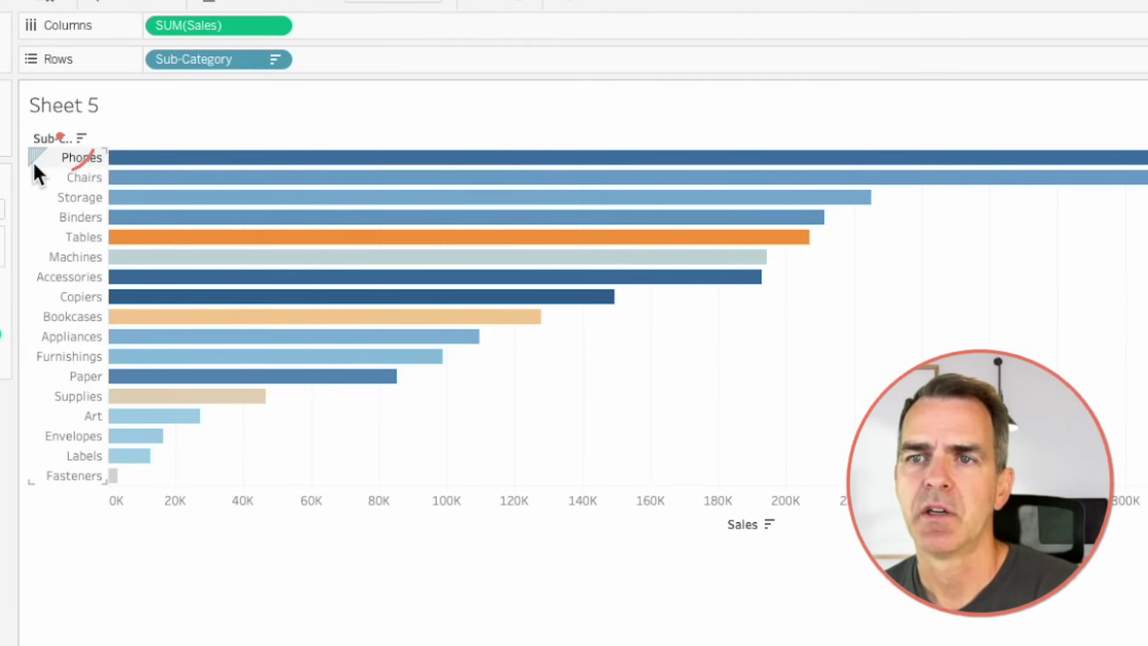
# Hide the Sub-Category field label and rename the sheet 'Sales & Profit by Product'.
pyautogui.rightClick(45, 134)
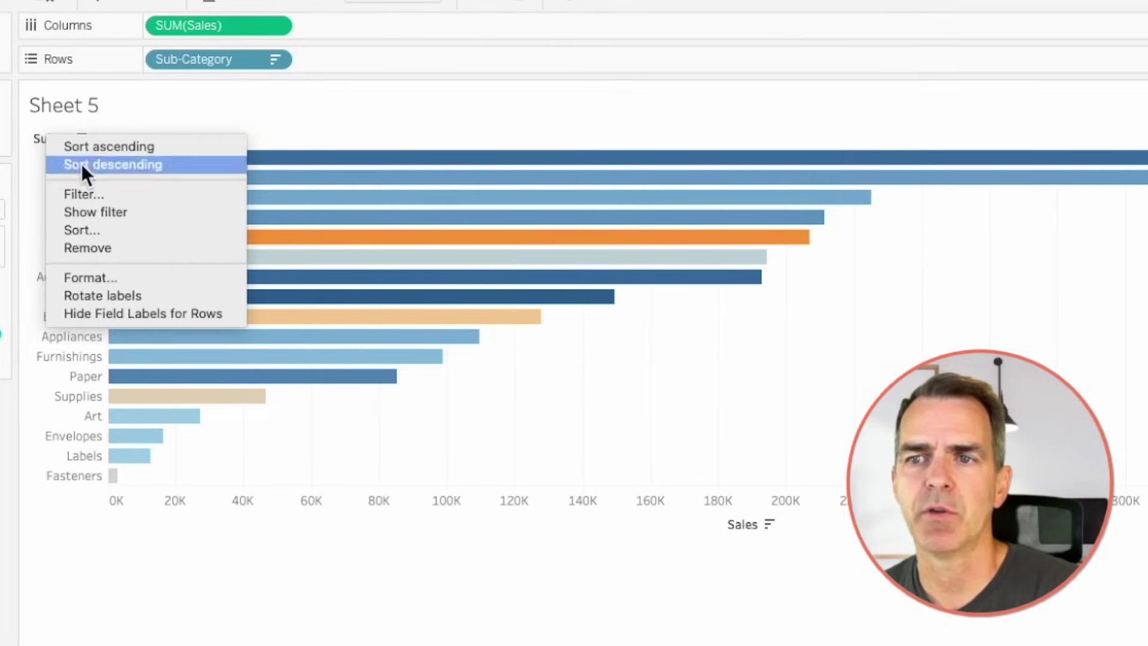
pyautogui.click(120, 312)
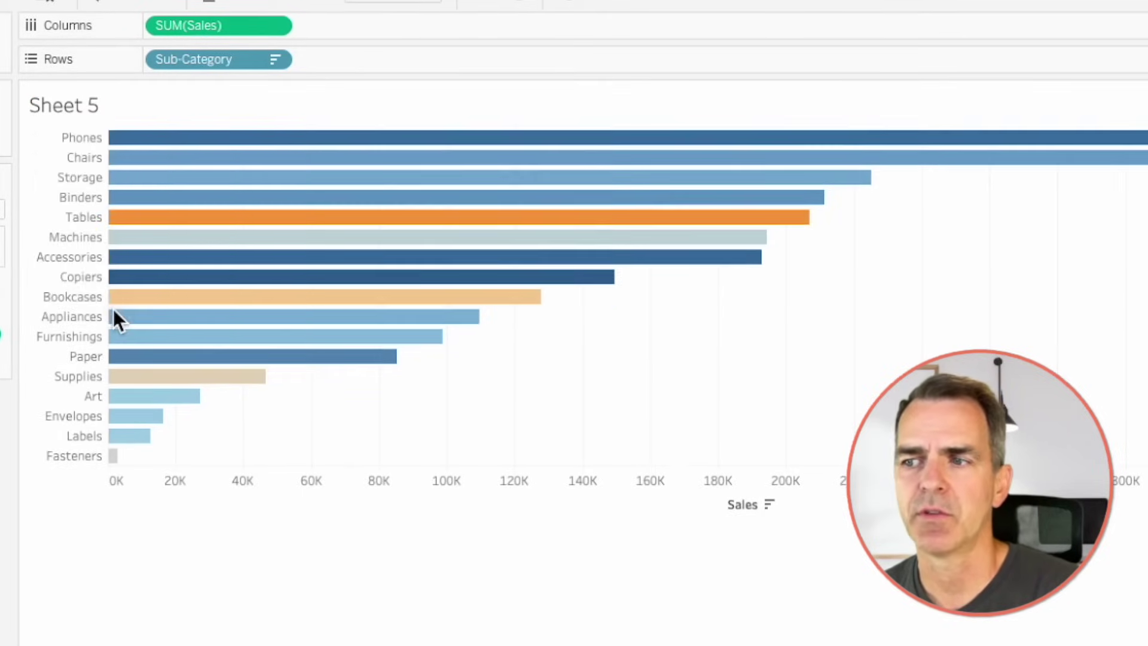
pyautogui.doubleClick(168, 544)
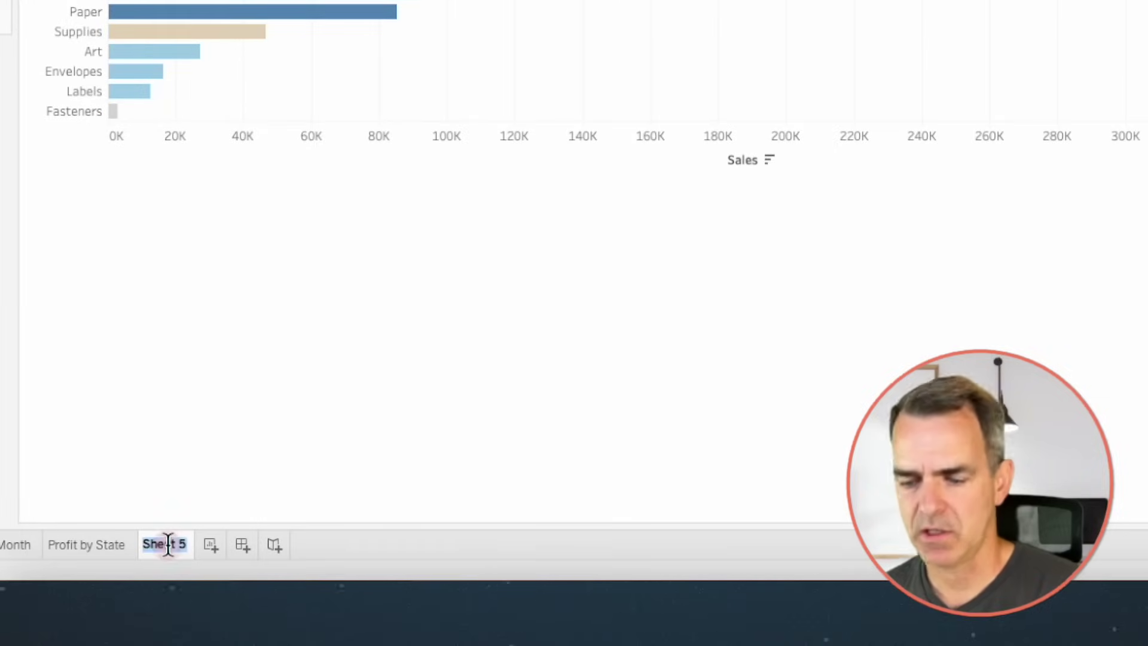
pyautogui.write('S')
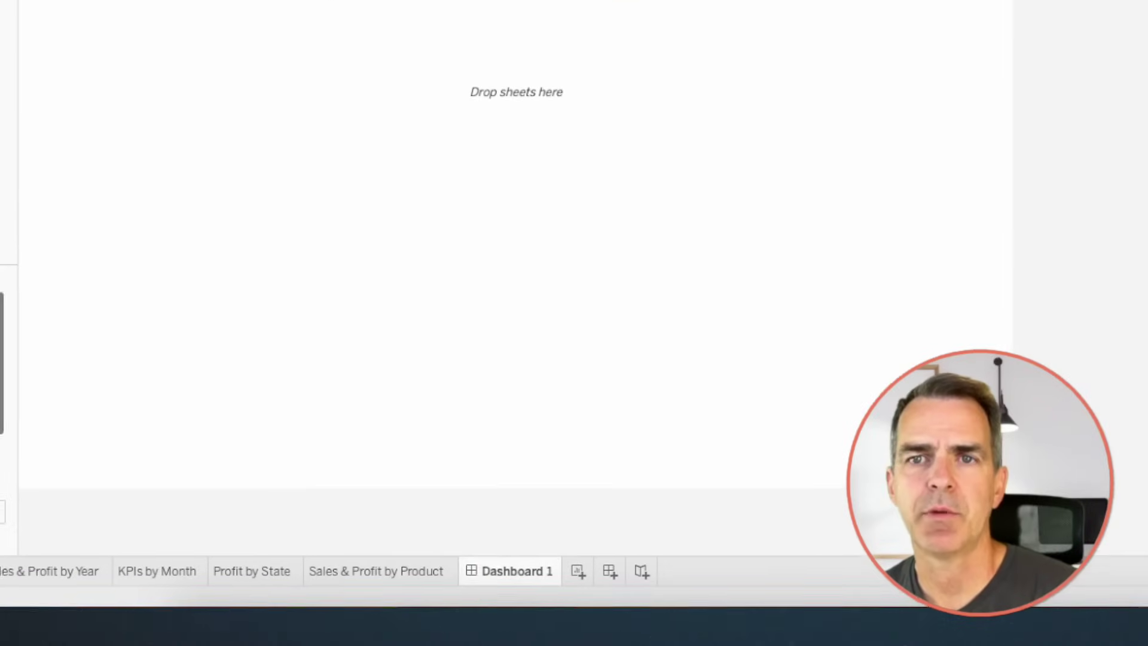
# Set the dashboard size to custom 1200 x 850 pixels.
pyautogui.click(121, 241)
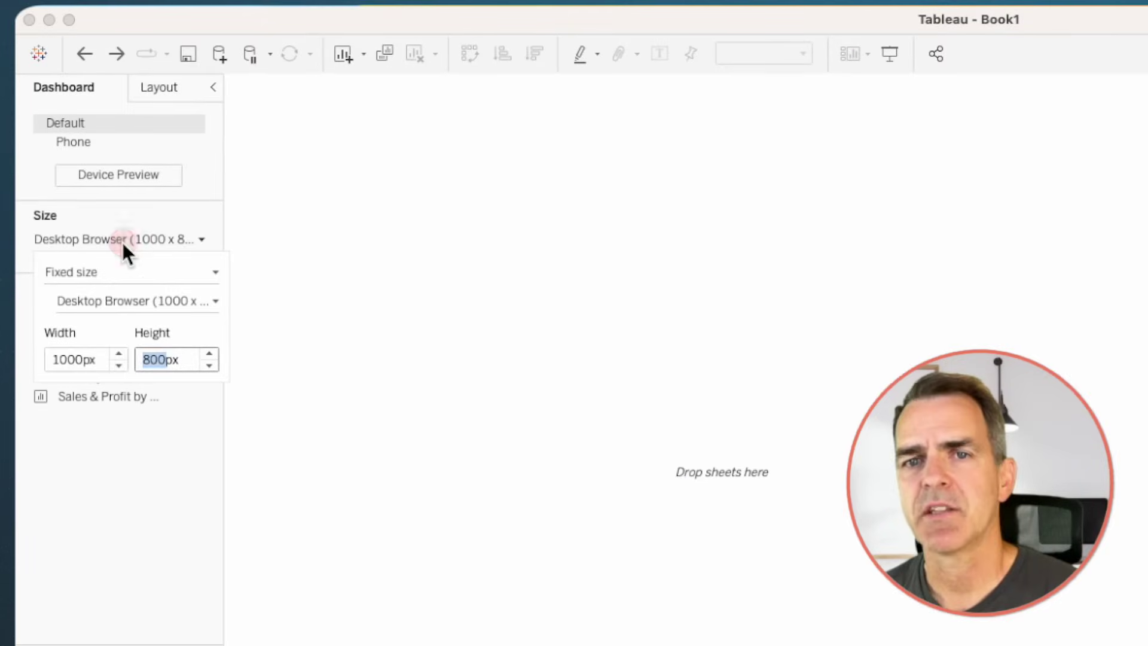
pyautogui.click(119, 354)
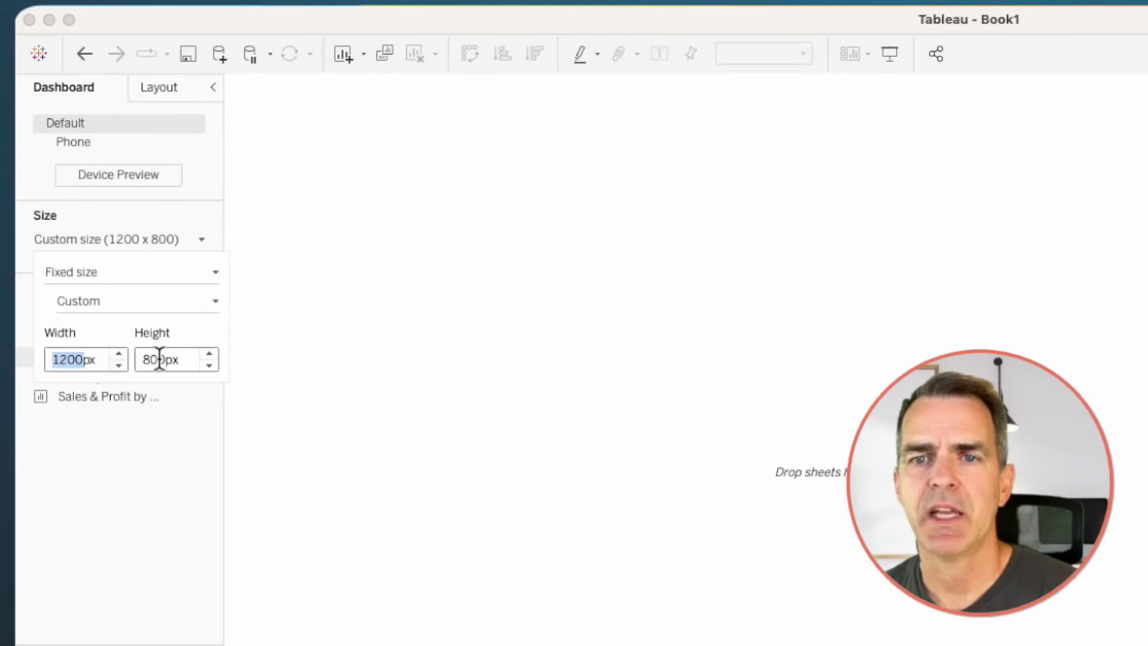
pyautogui.write('850')
pyautogui.press('Return')
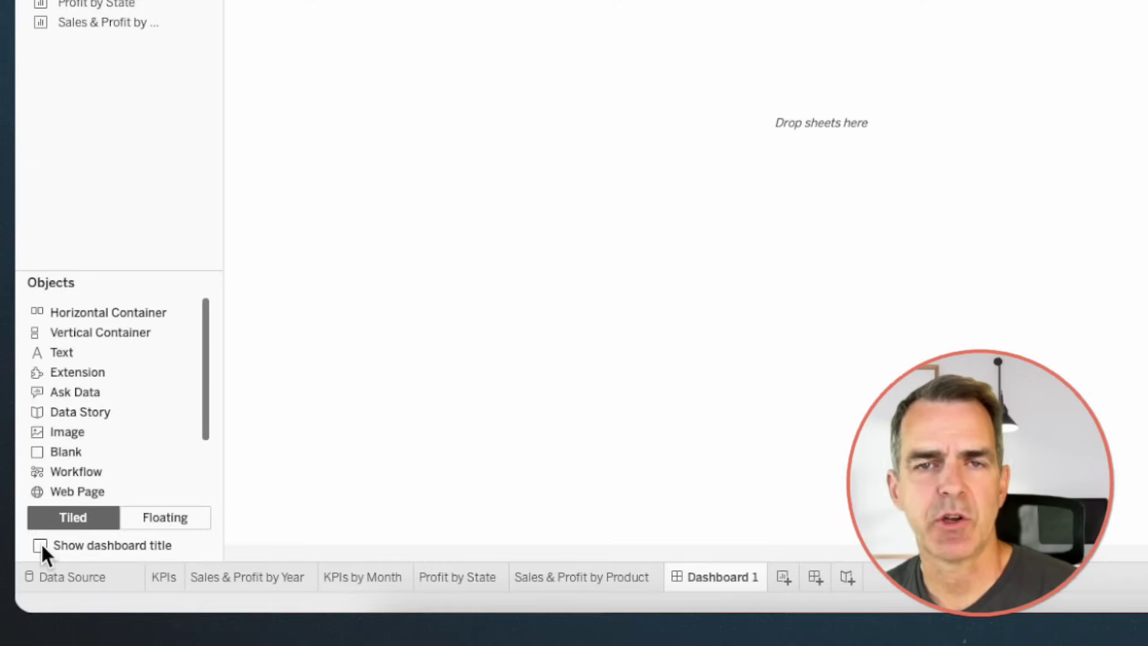
# Show a 24 pt bold dashboard title 'KPI Performance Dashboard'.
pyautogui.click(40, 544)
pyautogui.doubleClick(335, 27)
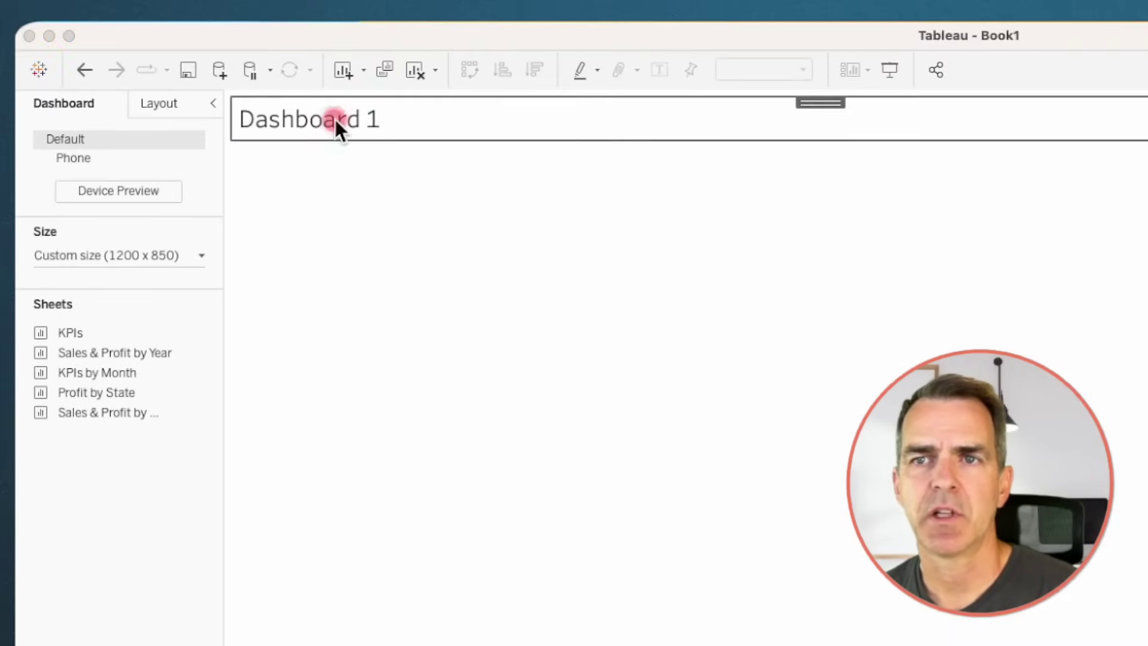
pyautogui.press('BackSpace')
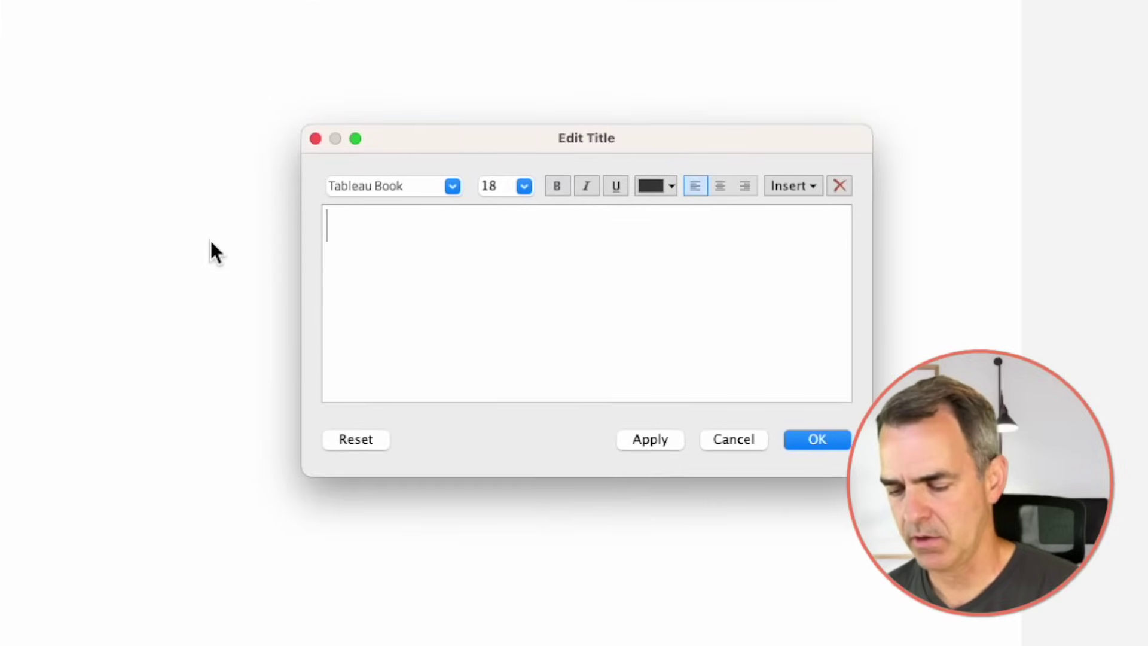
pyautogui.write('KPI Performance Dashboard')
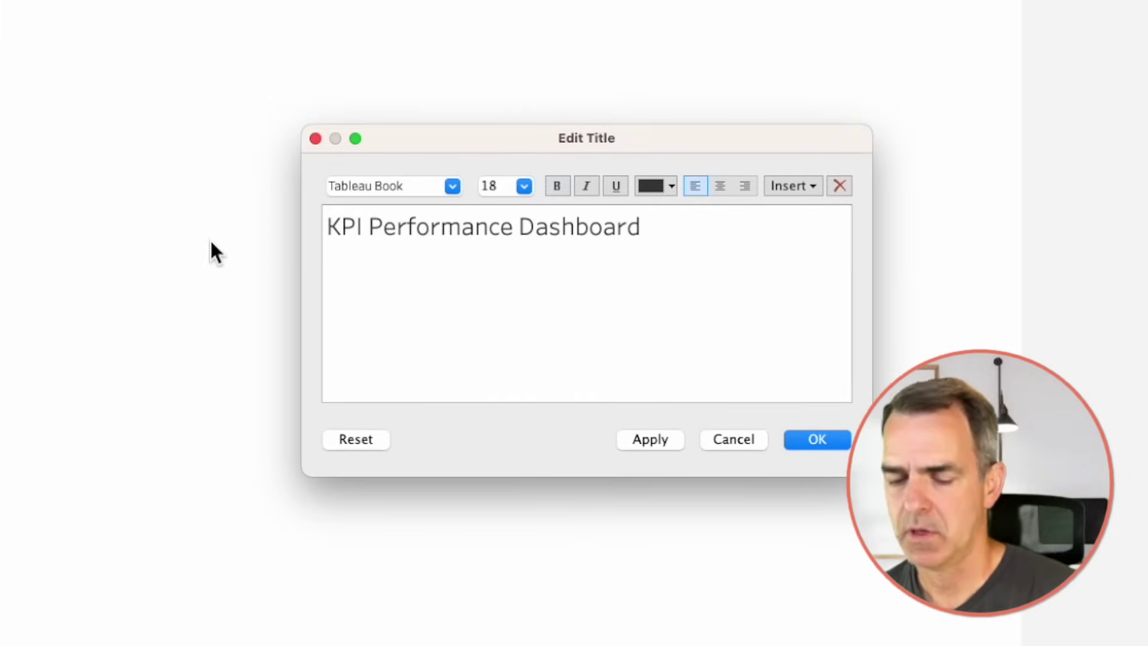
pyautogui.press('super+a')
pyautogui.click(524, 186)
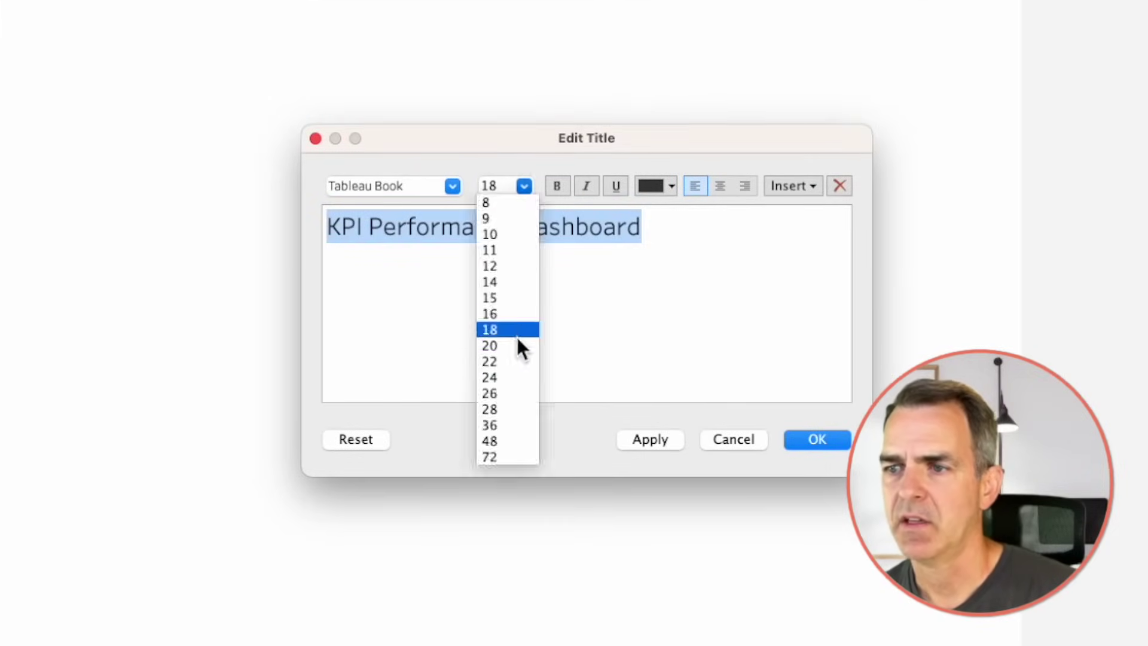
pyautogui.click(510, 377)
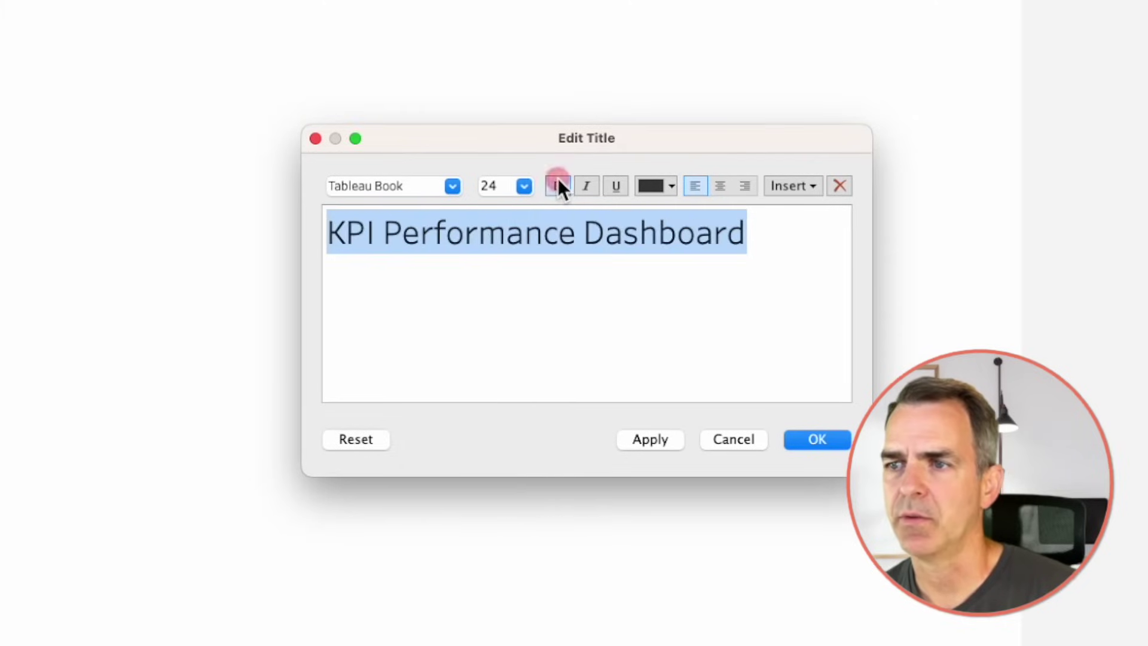
pyautogui.click(559, 183)
pyautogui.click(808, 436)
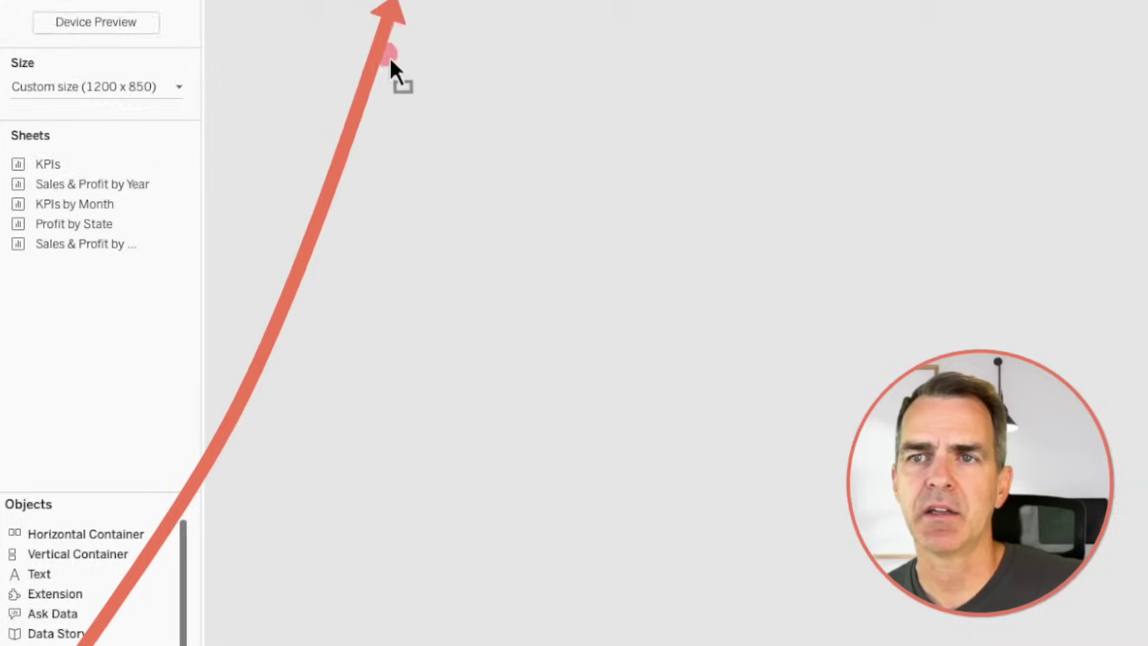
# Place a 10 px tall Blank object beneath the dashboard title.
pyautogui.moveTo(63, 535); pyautogui.dragTo(381, 189)
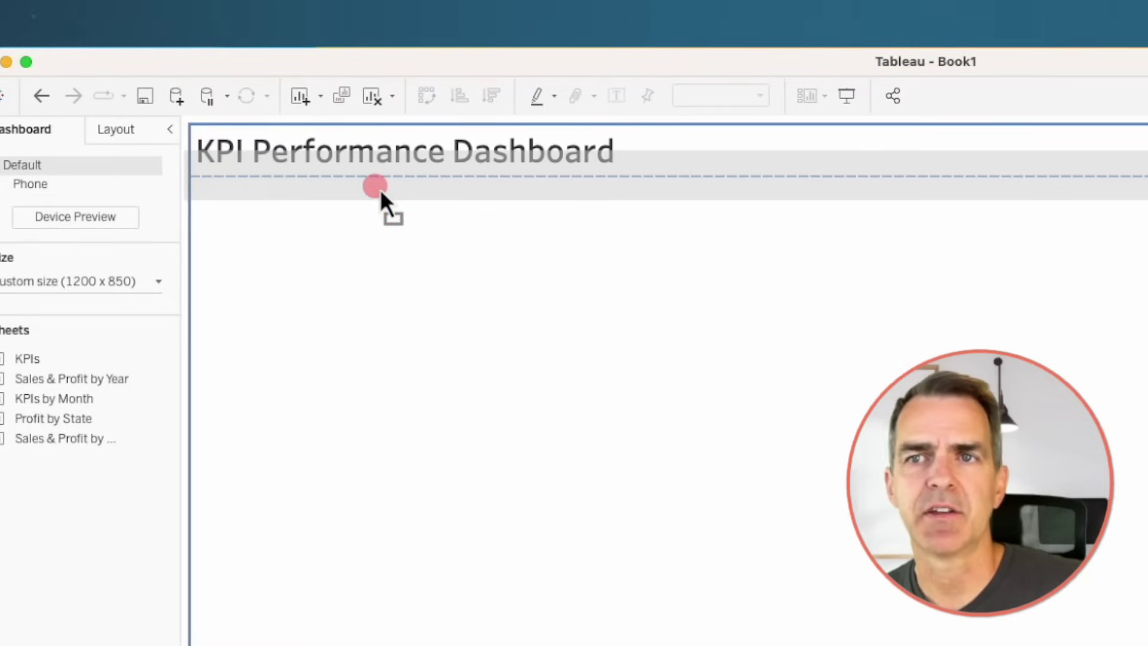
pyautogui.moveTo(381, 189); pyautogui.dragTo(380, 189)
pyautogui.click(974, 225)
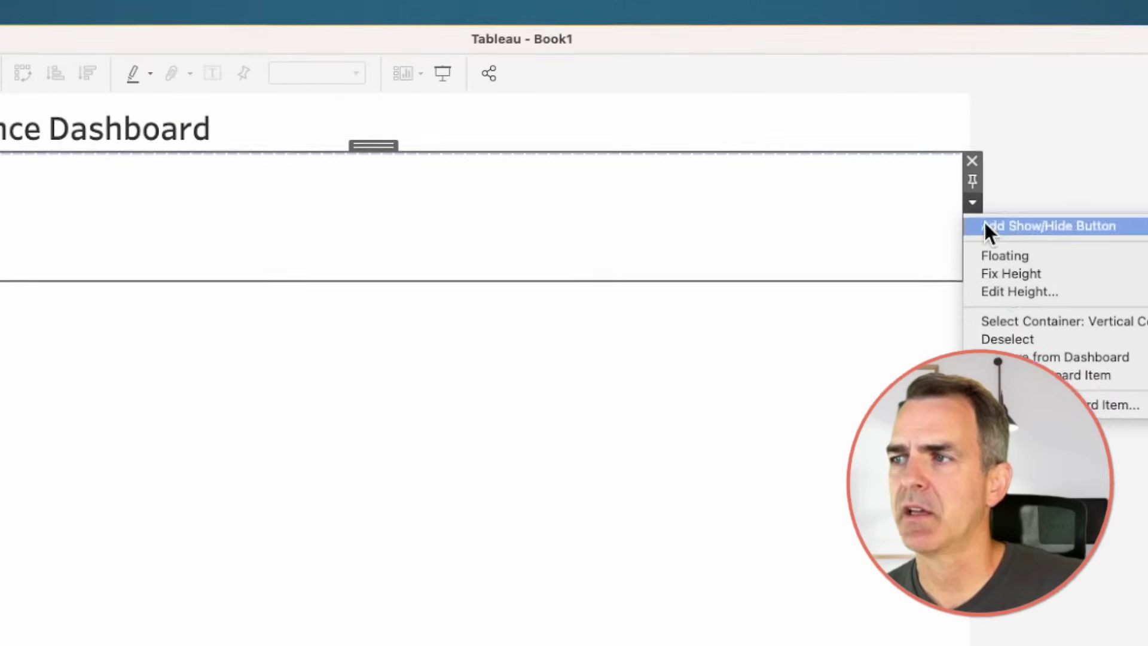
pyautogui.click(1006, 249)
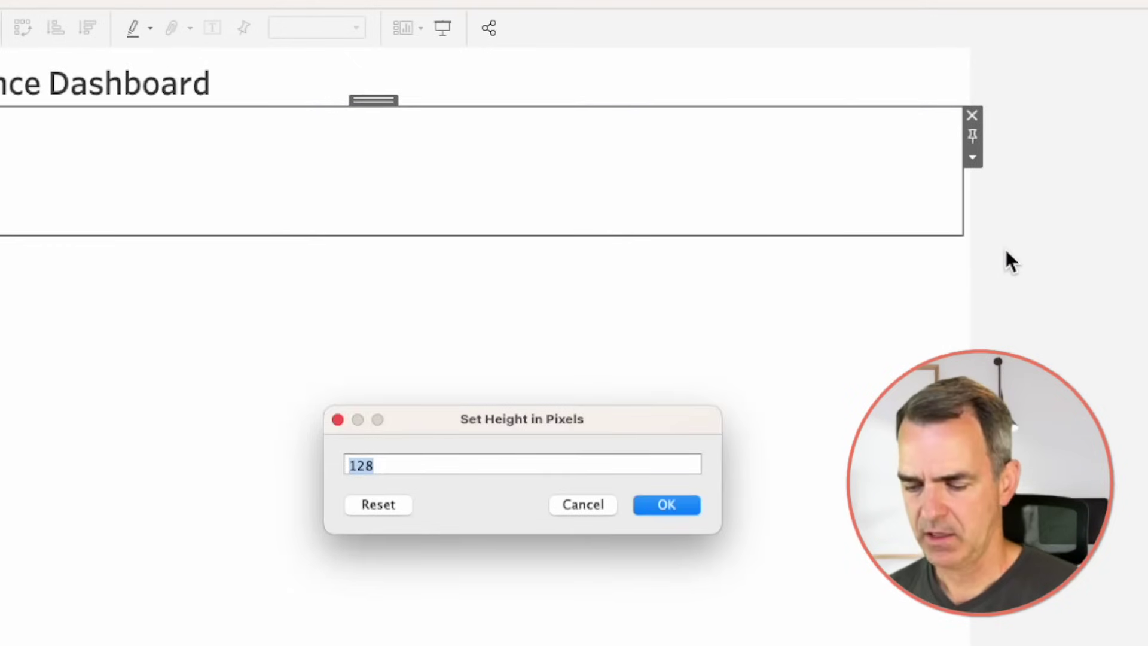
pyautogui.write('10')
pyautogui.press('Return')
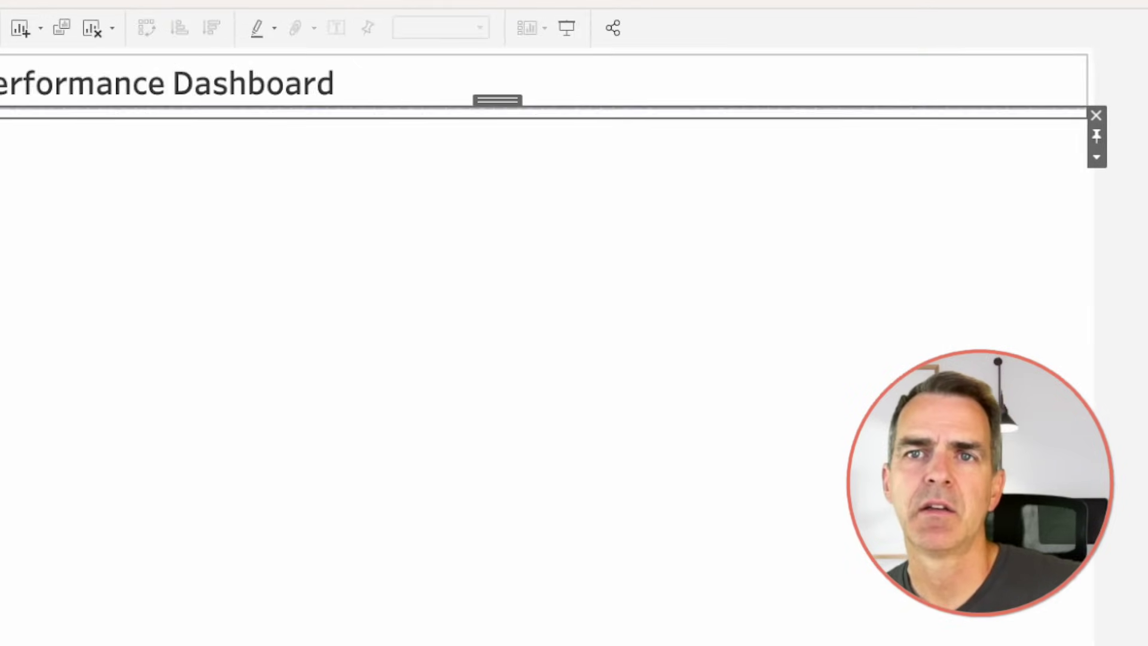
# Give the blank strip a black background.
pyautogui.click(150, 63)
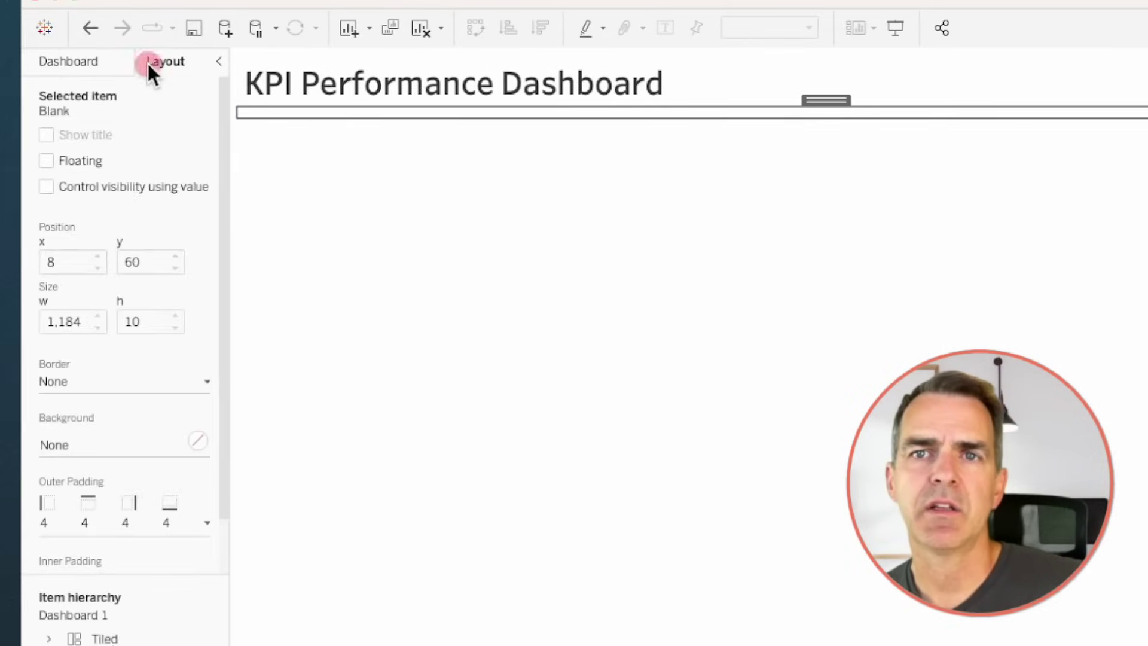
pyautogui.click(95, 455)
pyautogui.click(67, 510)
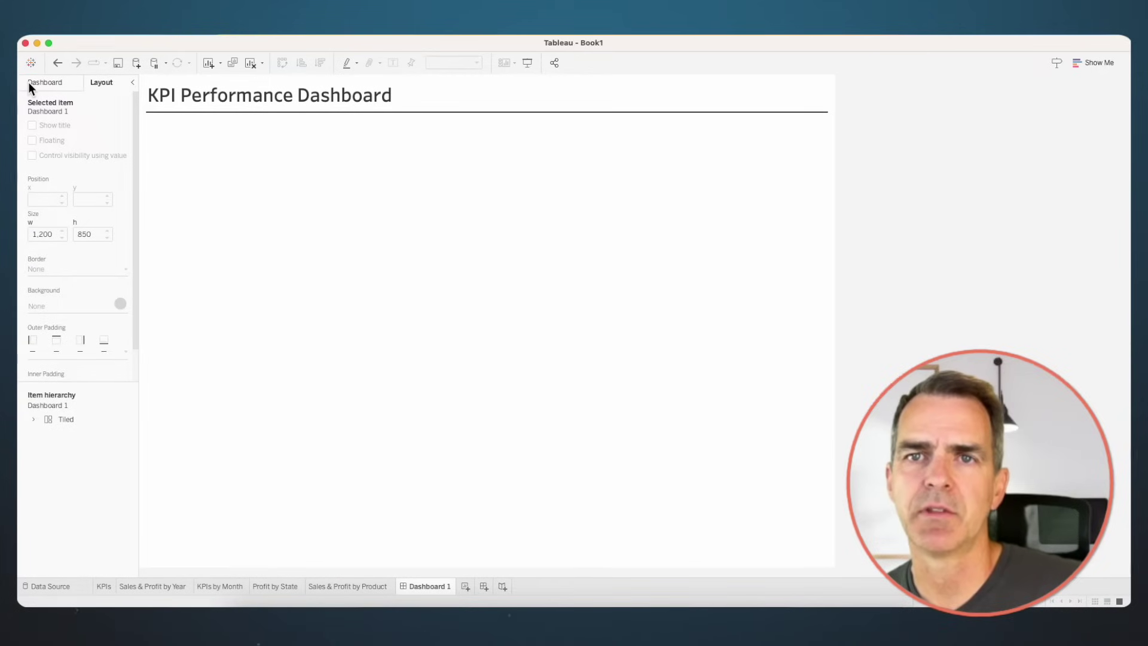
pyautogui.click(28, 84)
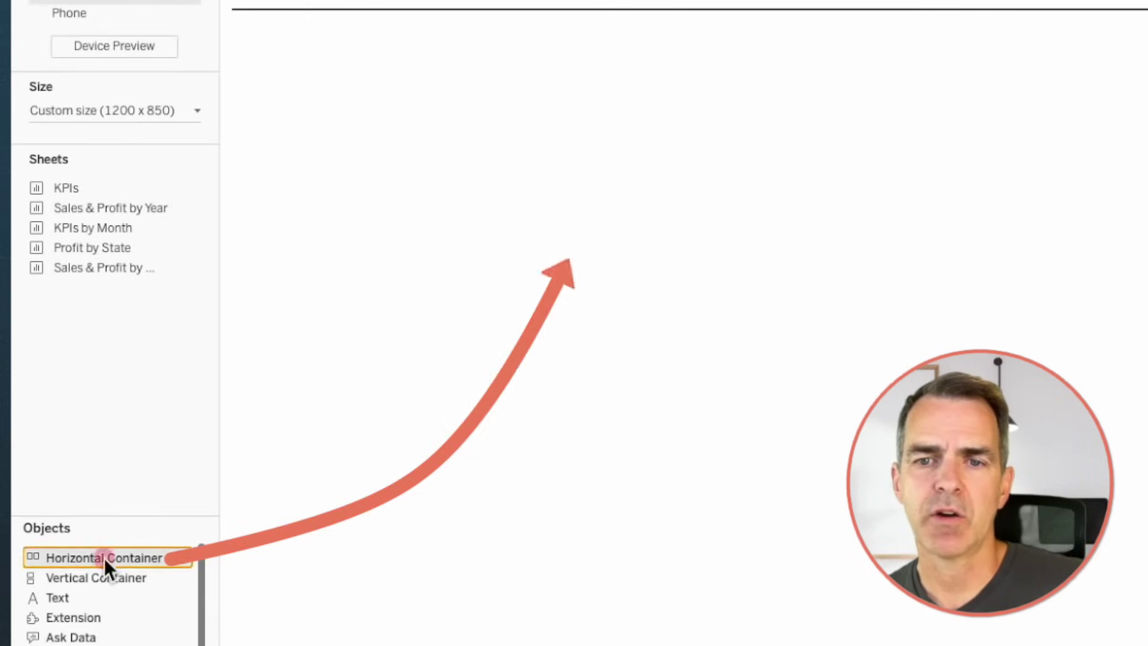
# Add a Horizontal Container holding the KPIs sheet below the title, with its title hidden.
pyautogui.moveTo(103, 556)
pyautogui.mouseDown()
pyautogui.moveTo(611, 225)
pyautogui.moveTo(669, 128)
pyautogui.mouseUp()
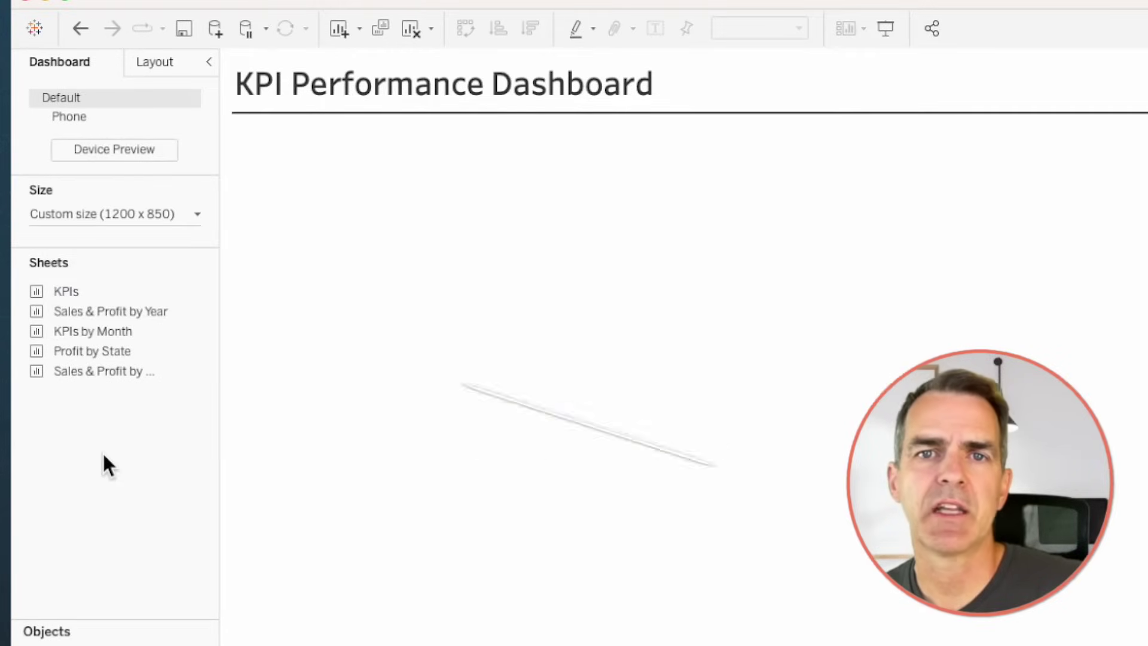
pyautogui.click(64, 293)
pyautogui.moveTo(64, 293); pyautogui.dragTo(380, 130)
pyautogui.rightClick(265, 145)
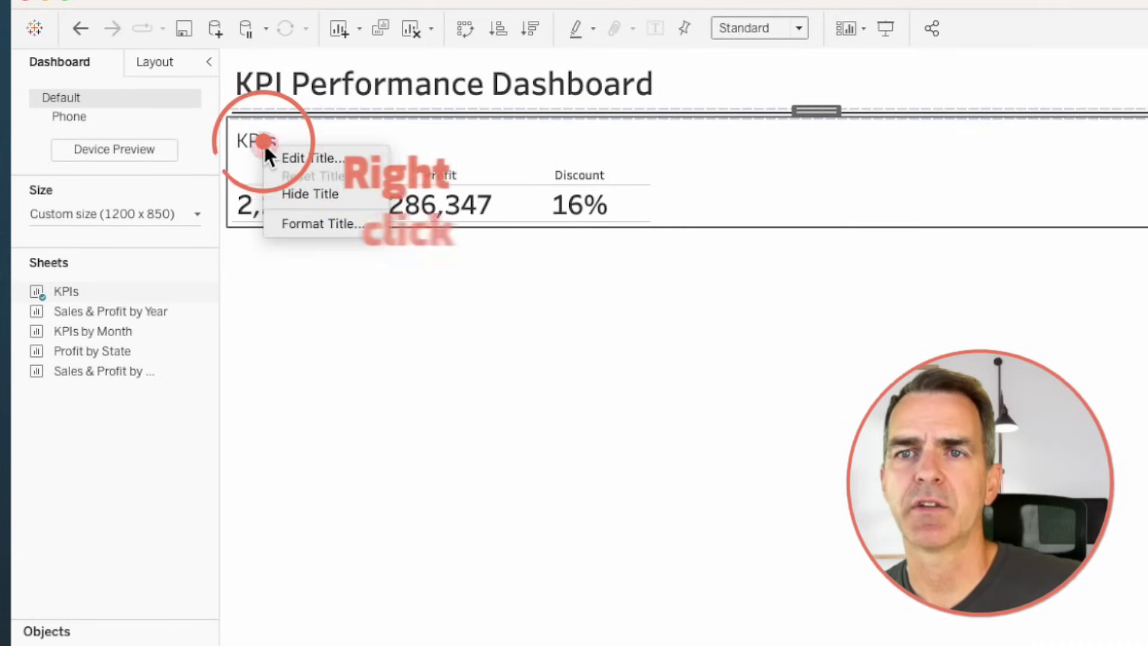
pyautogui.click(299, 194)
# Fit the KPIs sheet to Entire View and set its height to 70 px.
pyautogui.click(740, 26)
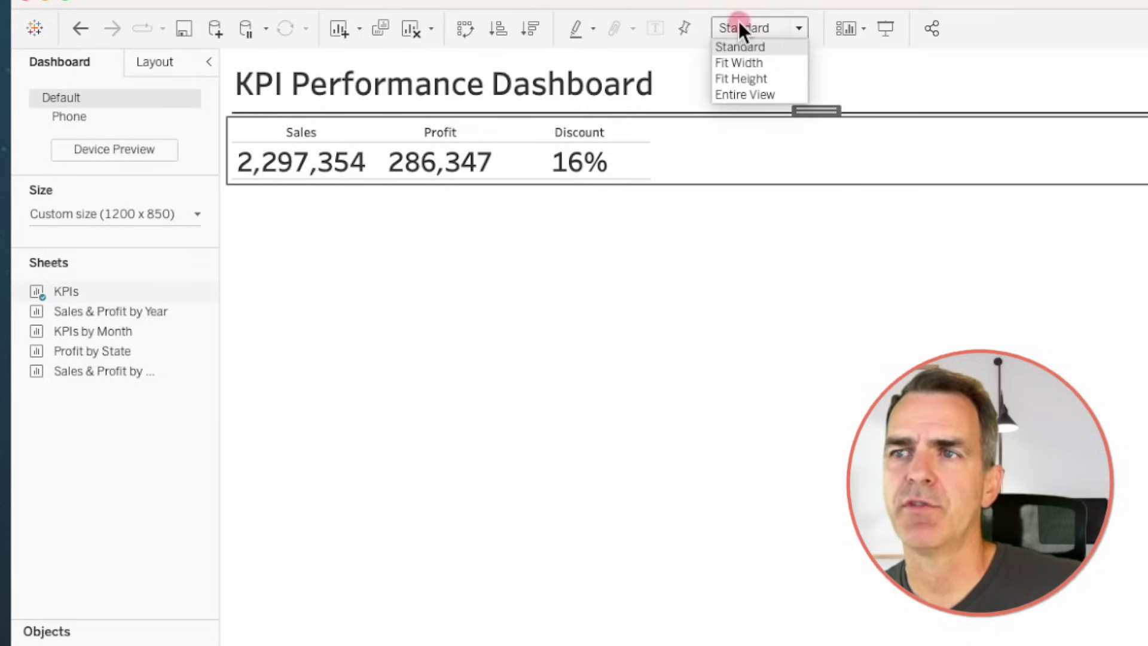
pyautogui.click(749, 94)
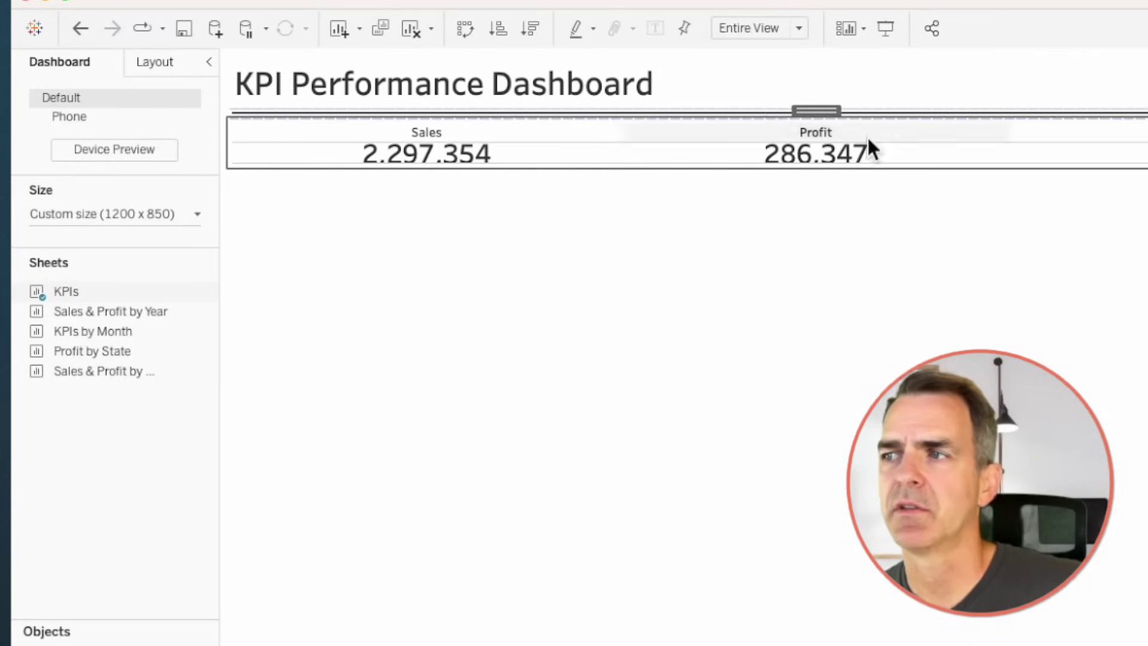
pyautogui.click(1120, 241)
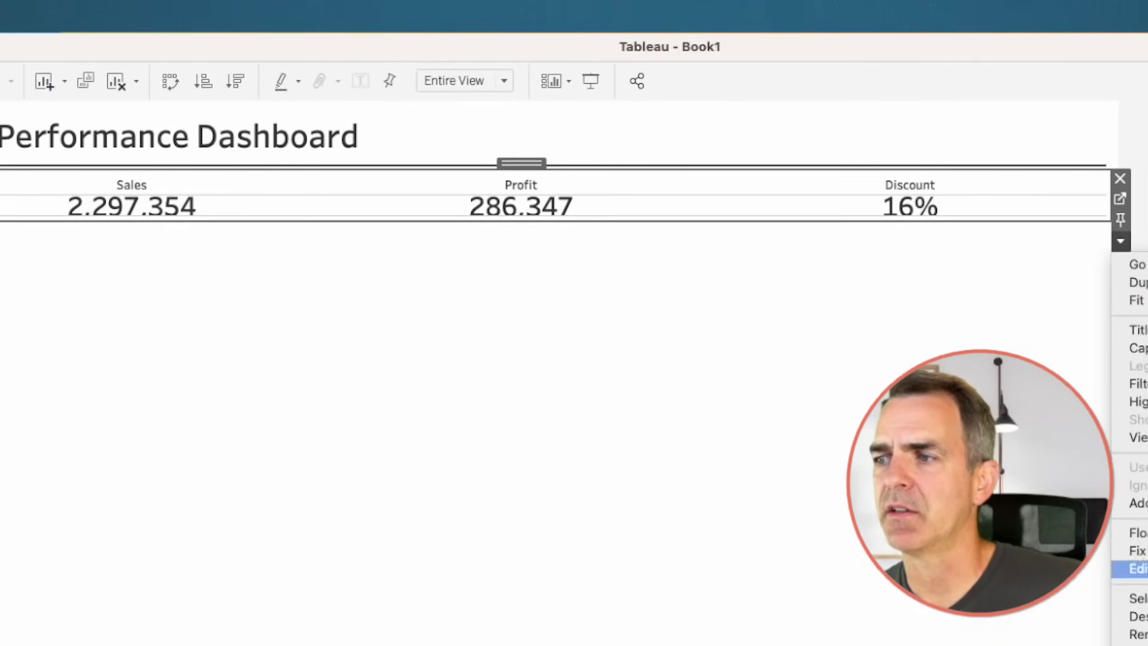
pyautogui.click(1136, 568)
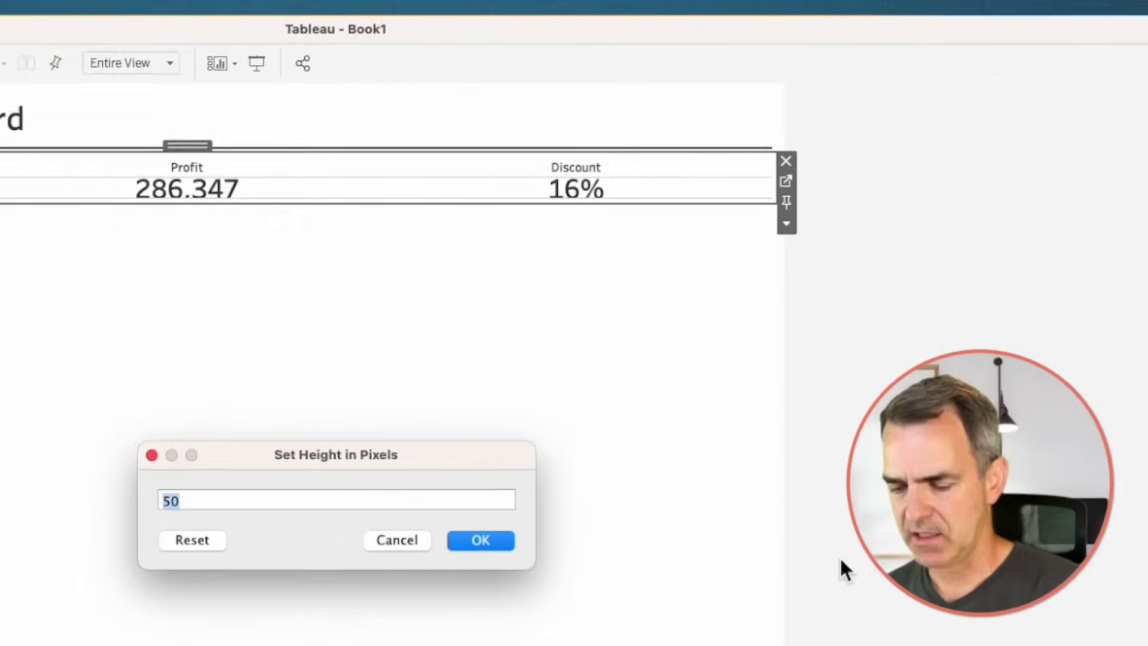
pyautogui.write('70')
pyautogui.press('Return')
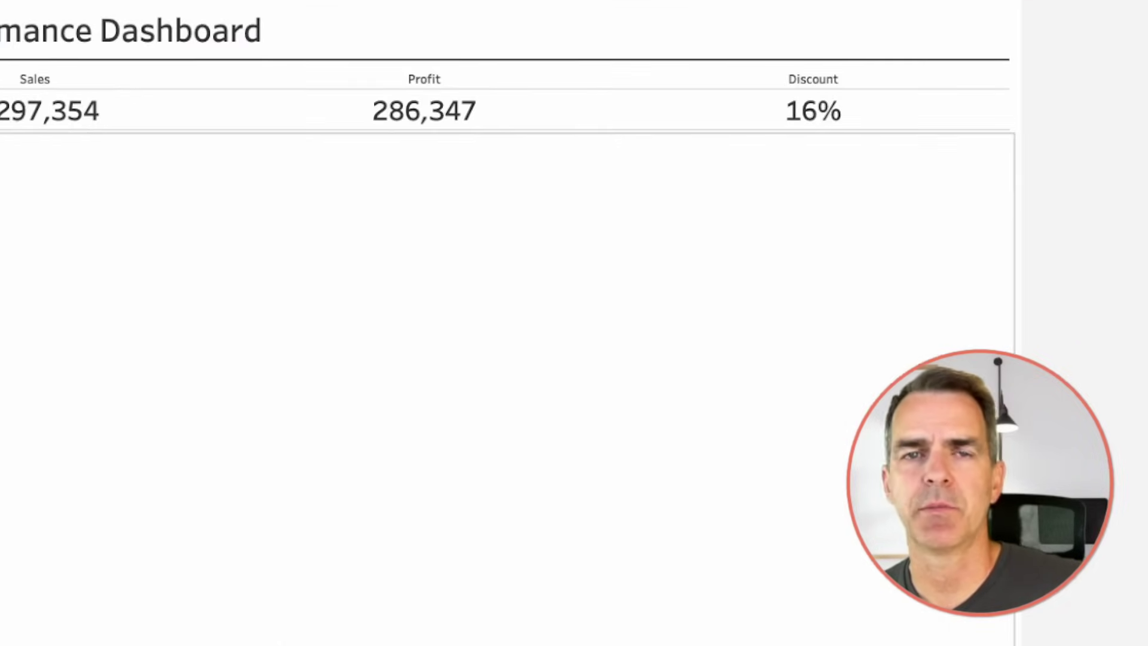
# Set the row divider line style in the KPIs sheet's border formatting.
pyautogui.click(184, 113)
pyautogui.rightClick(184, 113)
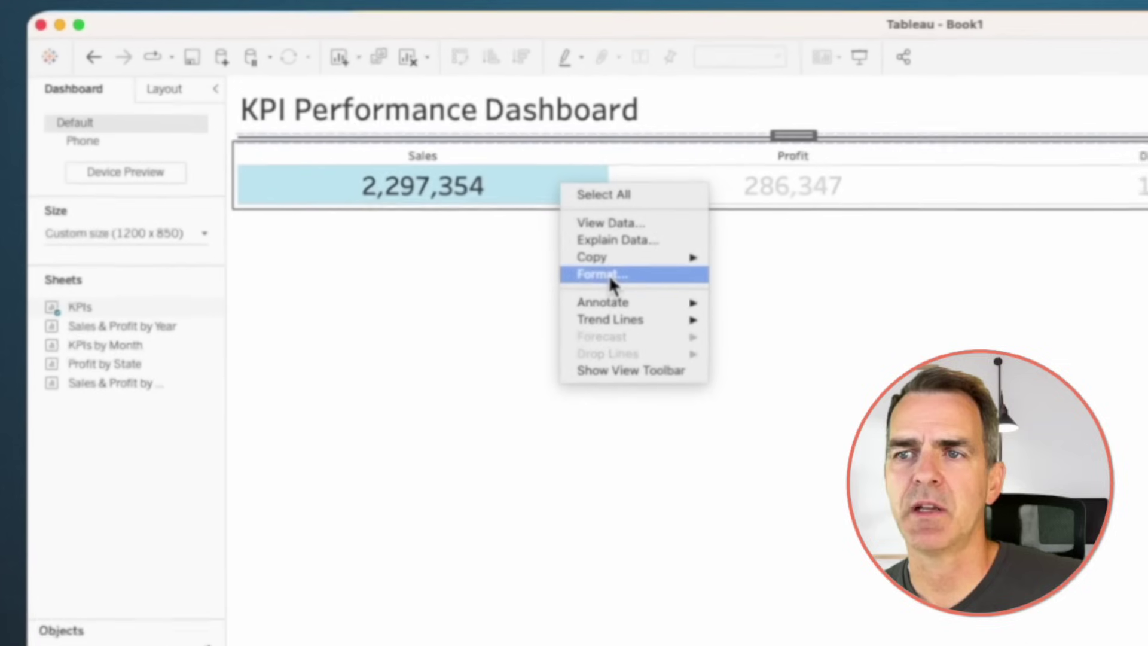
pyautogui.click(640, 285)
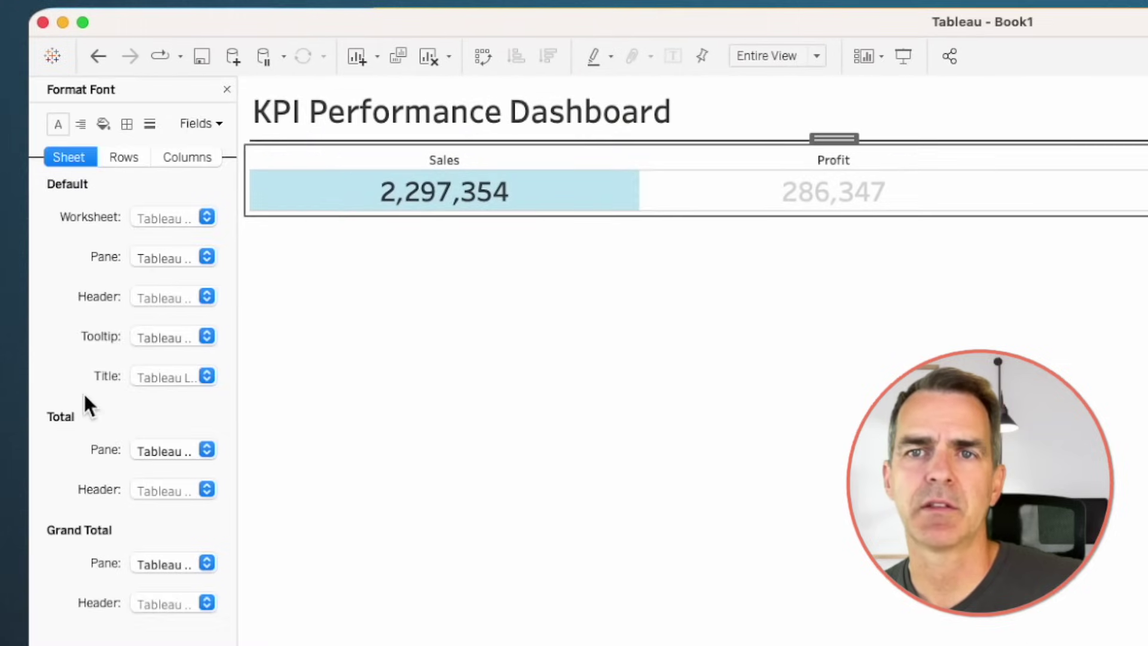
pyautogui.click(127, 124)
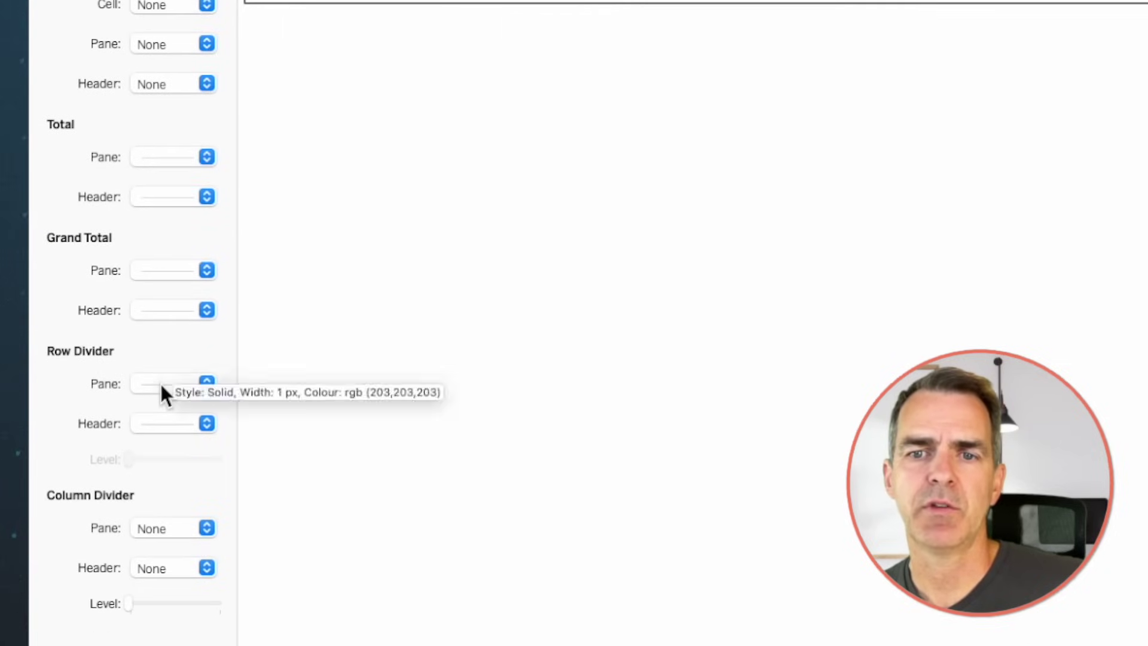
pyautogui.click(162, 388)
pyautogui.click(494, 371)
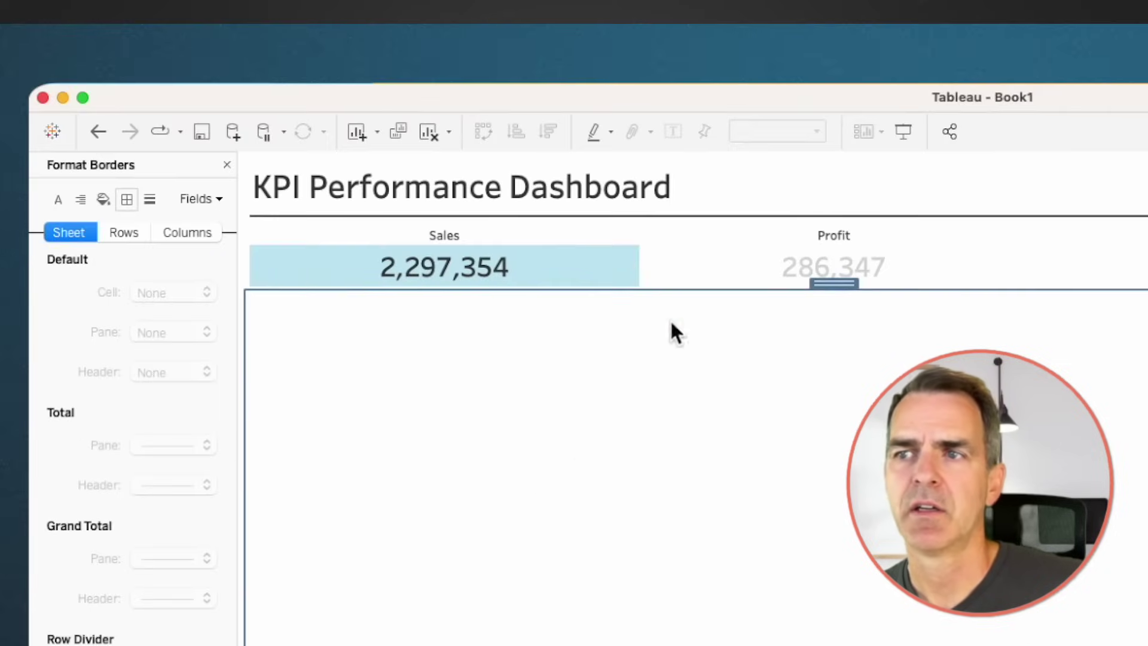
# Give the KPI strip a solid border in the Layout tab.
pyautogui.click(578, 281)
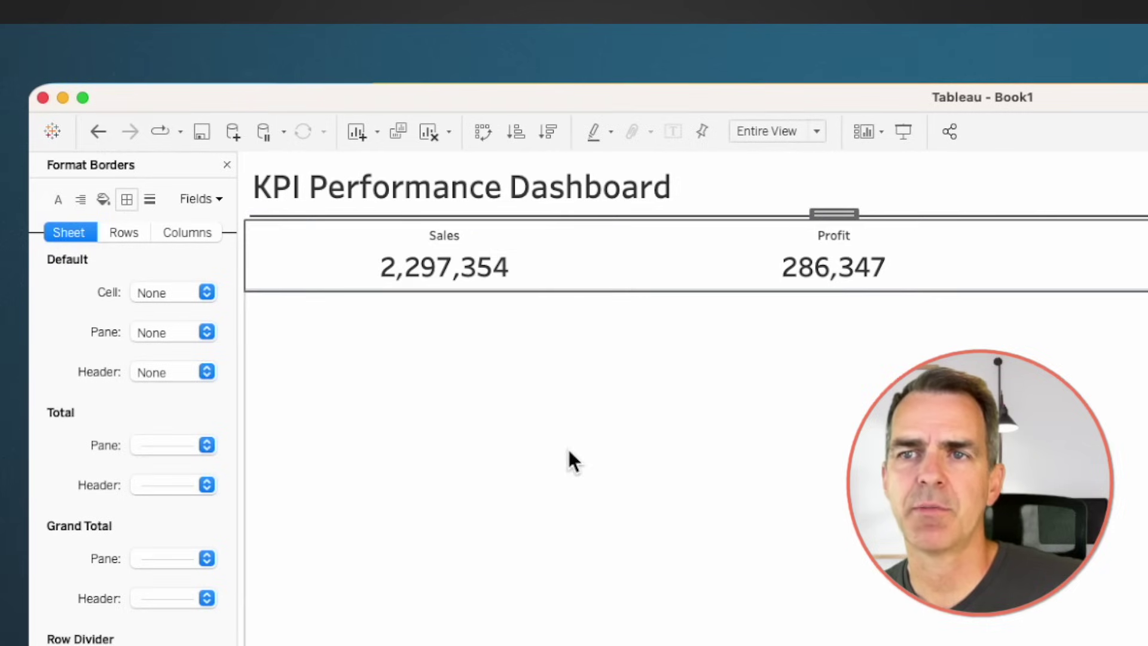
pyautogui.click(469, 449)
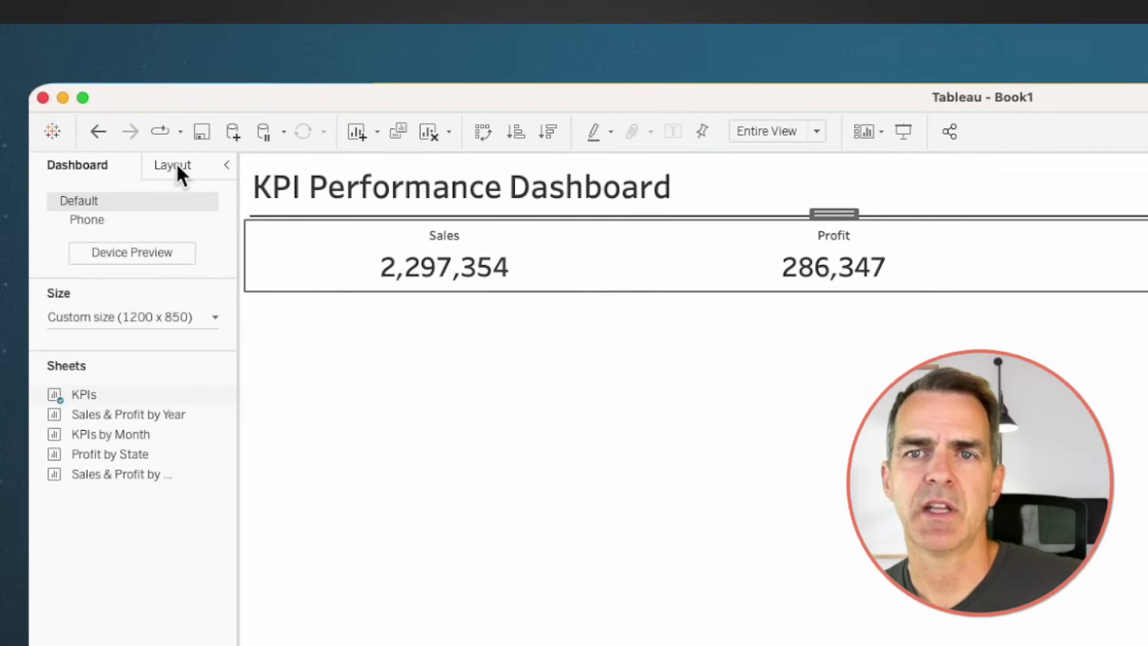
pyautogui.click(176, 167)
pyautogui.click(83, 484)
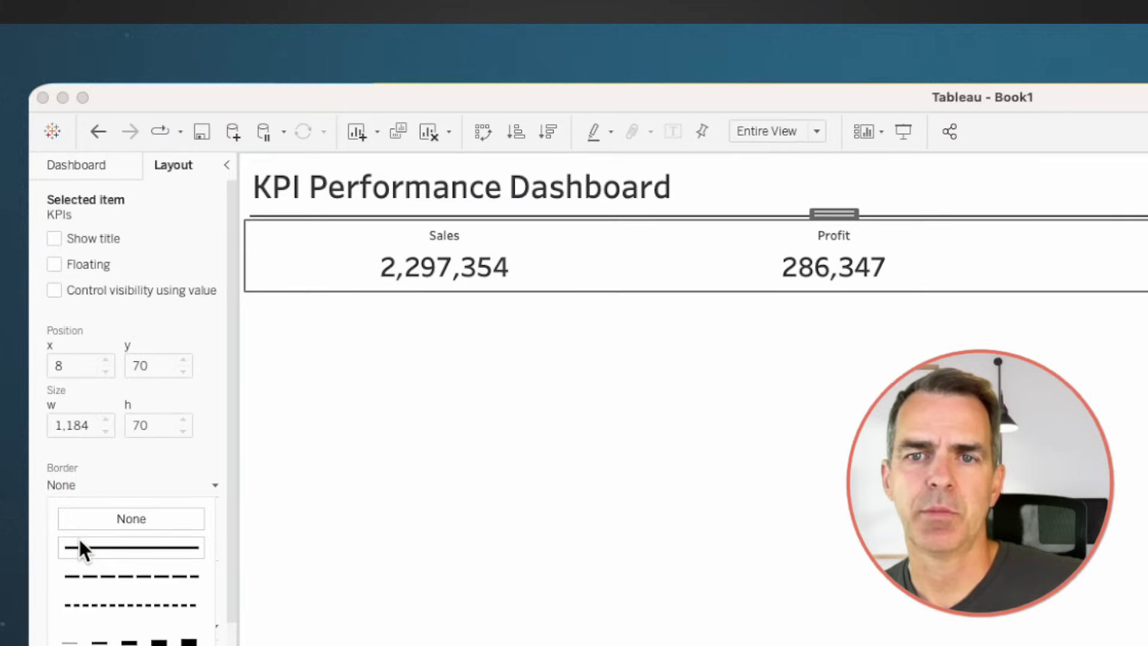
pyautogui.click(79, 545)
pyautogui.click(920, 261)
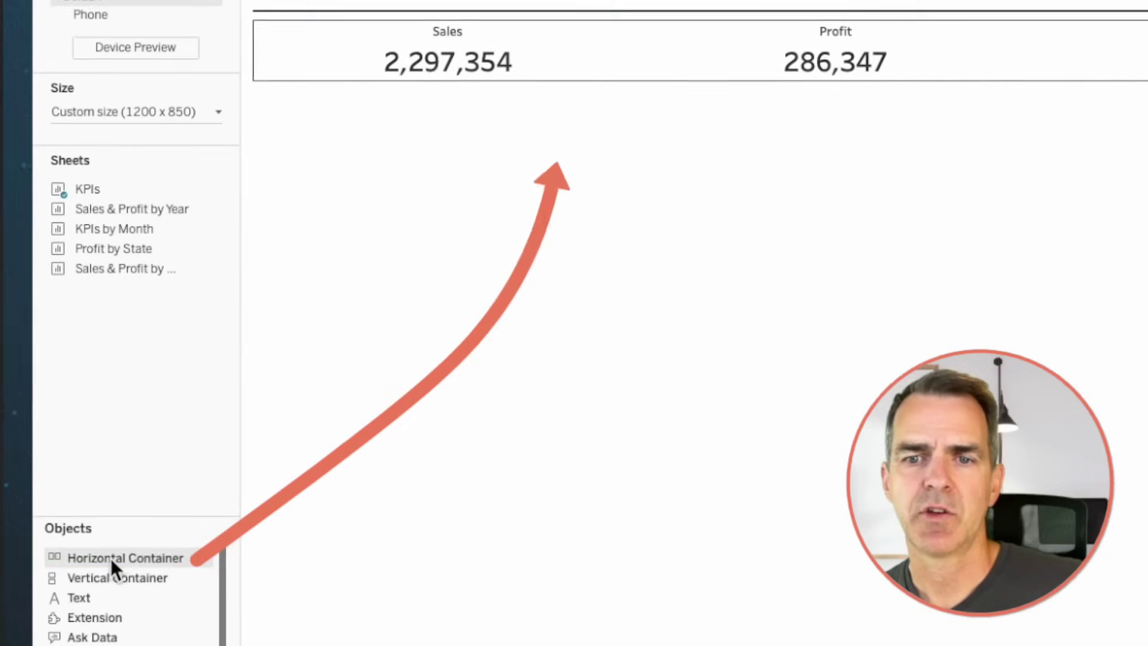
# Add a horizontal row with Sales & Profit by Year beside KPIs by Month.
pyautogui.moveTo(90, 559); pyautogui.dragTo(568, 94)
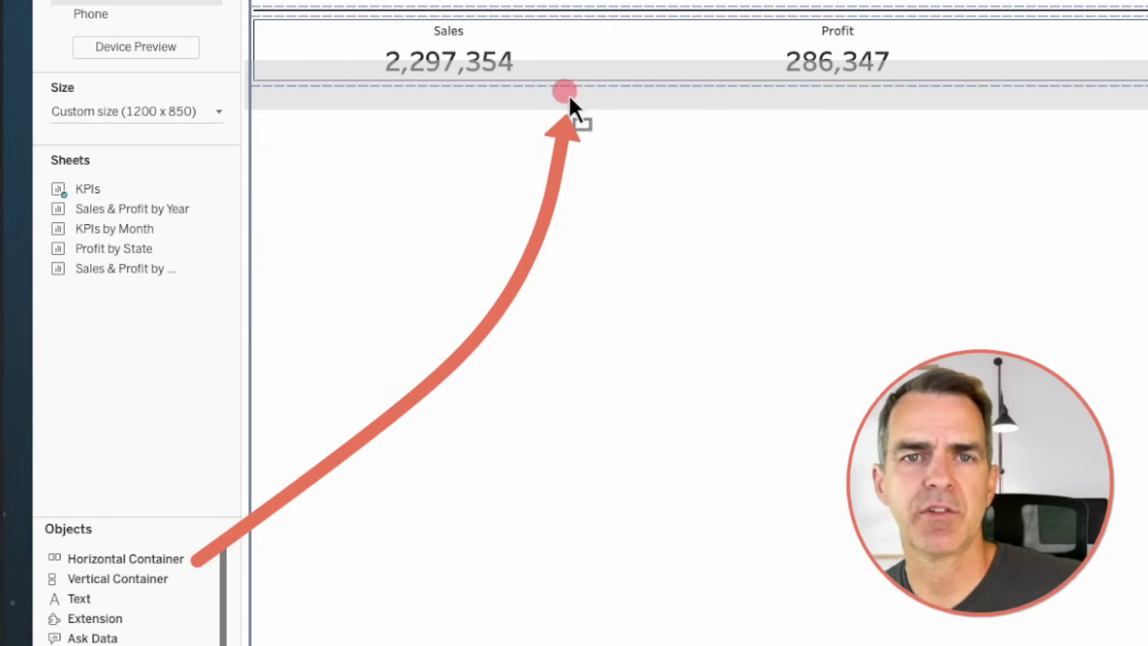
pyautogui.moveTo(568, 94); pyautogui.dragTo(569, 94)
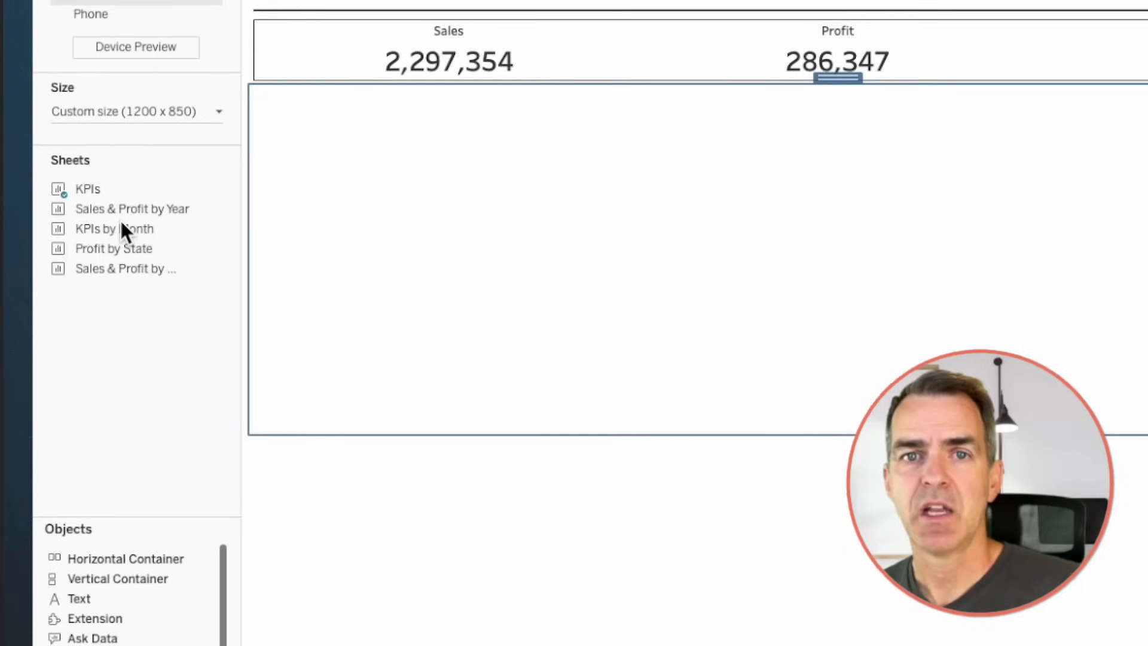
pyautogui.moveTo(114, 208); pyautogui.dragTo(403, 205)
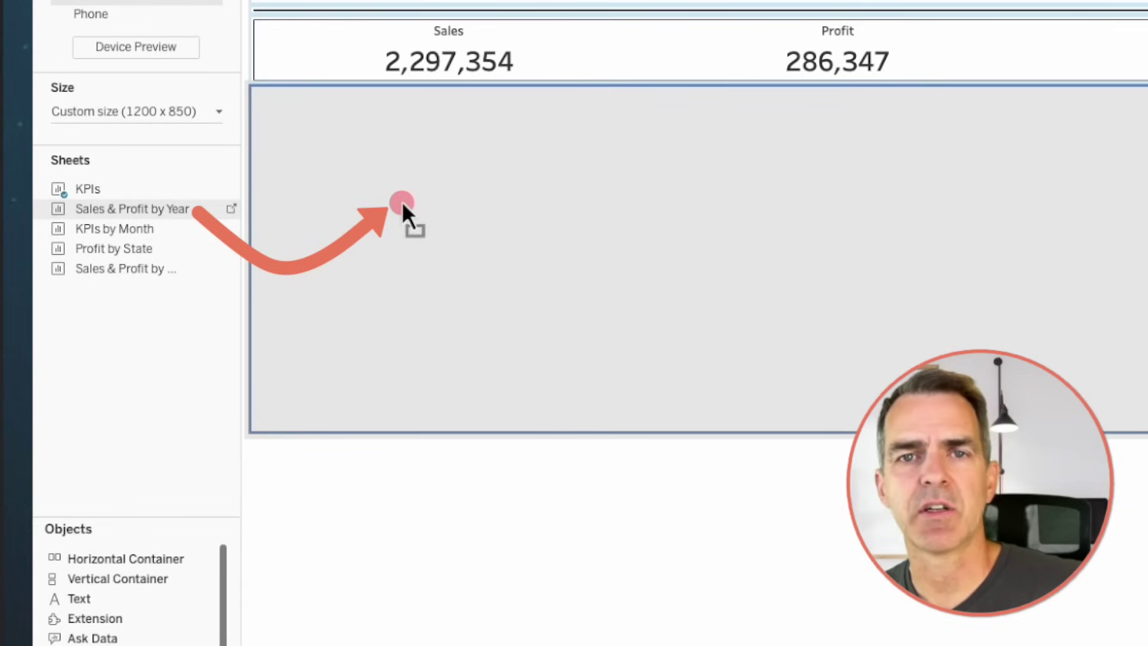
pyautogui.moveTo(402, 201); pyautogui.dragTo(403, 202)
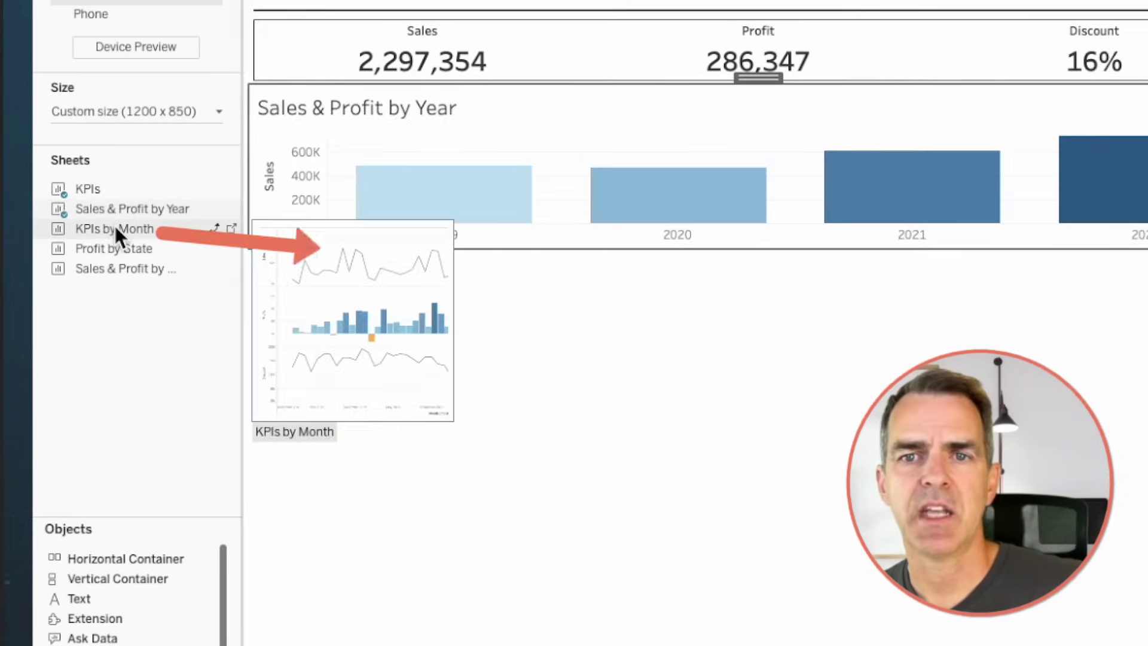
pyautogui.moveTo(114, 224); pyautogui.dragTo(887, 185)
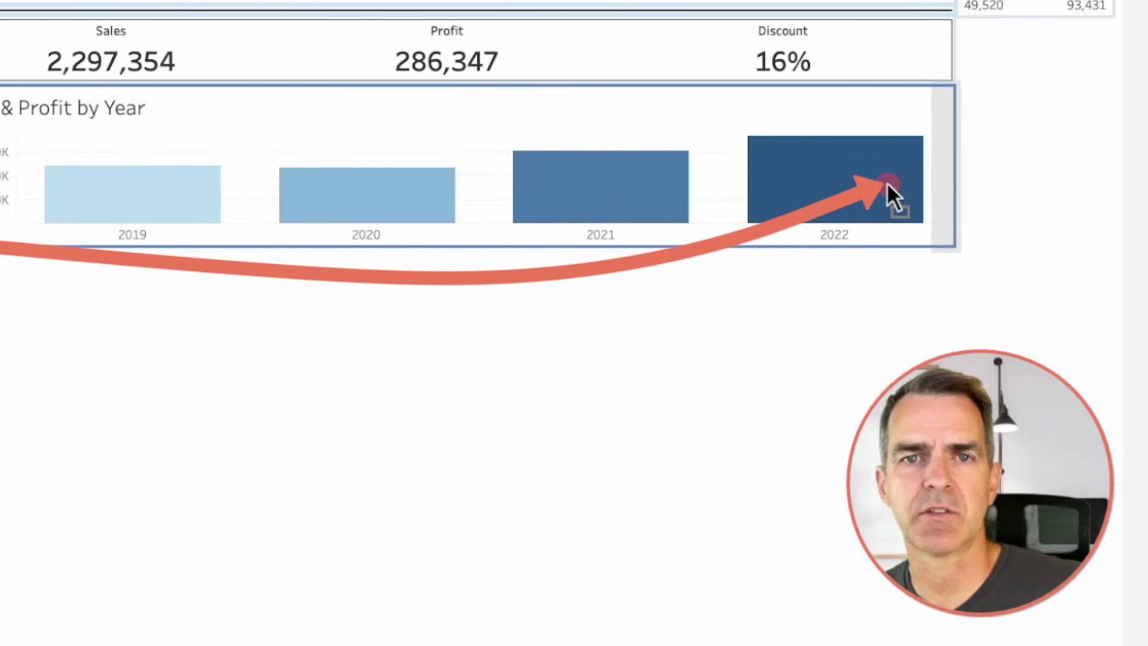
pyautogui.moveTo(888, 182); pyautogui.dragTo(883, 185)
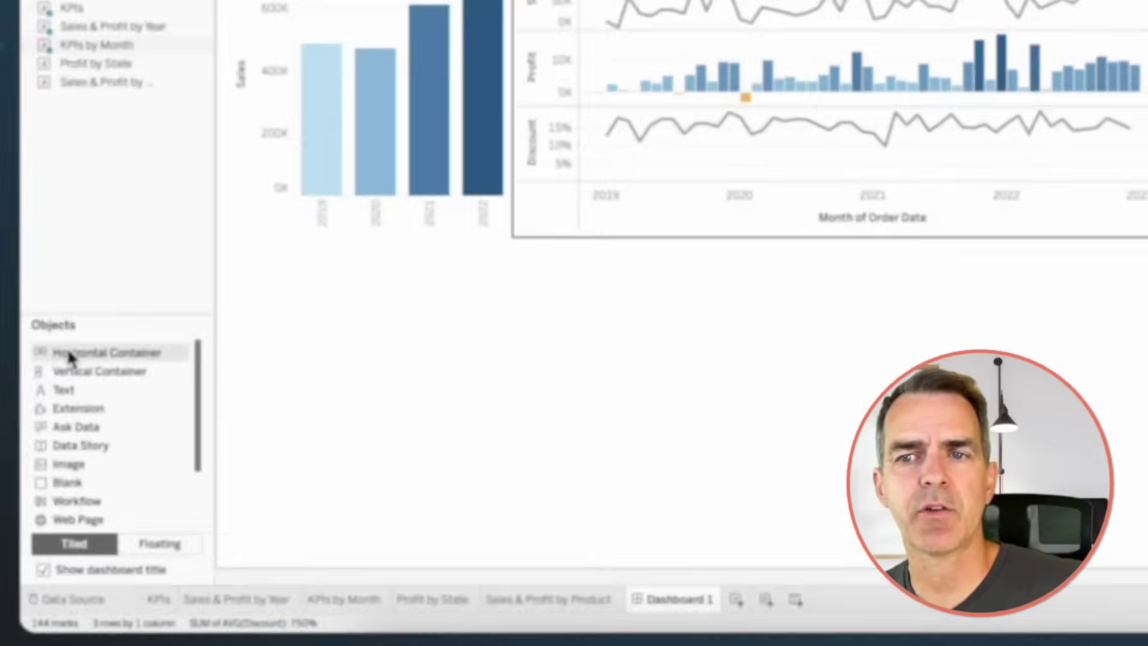
# Add a lower row with Profit by State beside Sales & Profit by Product.
pyautogui.moveTo(42, 431); pyautogui.dragTo(123, 425)
pyautogui.moveTo(201, 328)
pyautogui.mouseDown()
pyautogui.moveTo(486, 227)
pyautogui.moveTo(479, 217)
pyautogui.mouseUp()
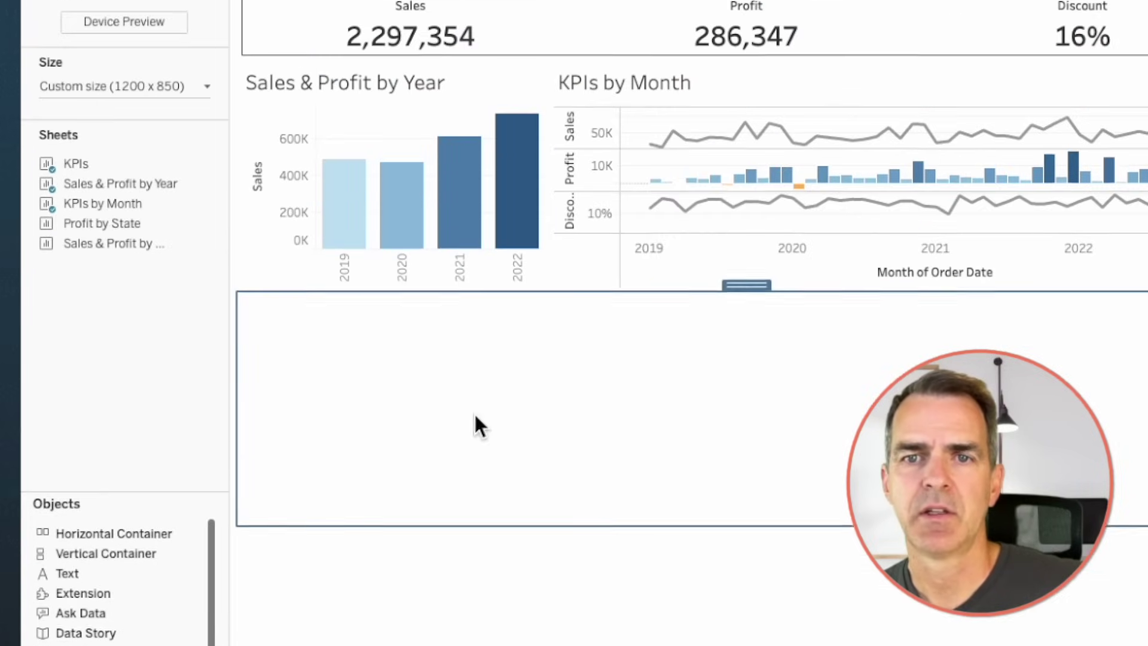
pyautogui.moveTo(102, 253); pyautogui.dragTo(382, 407)
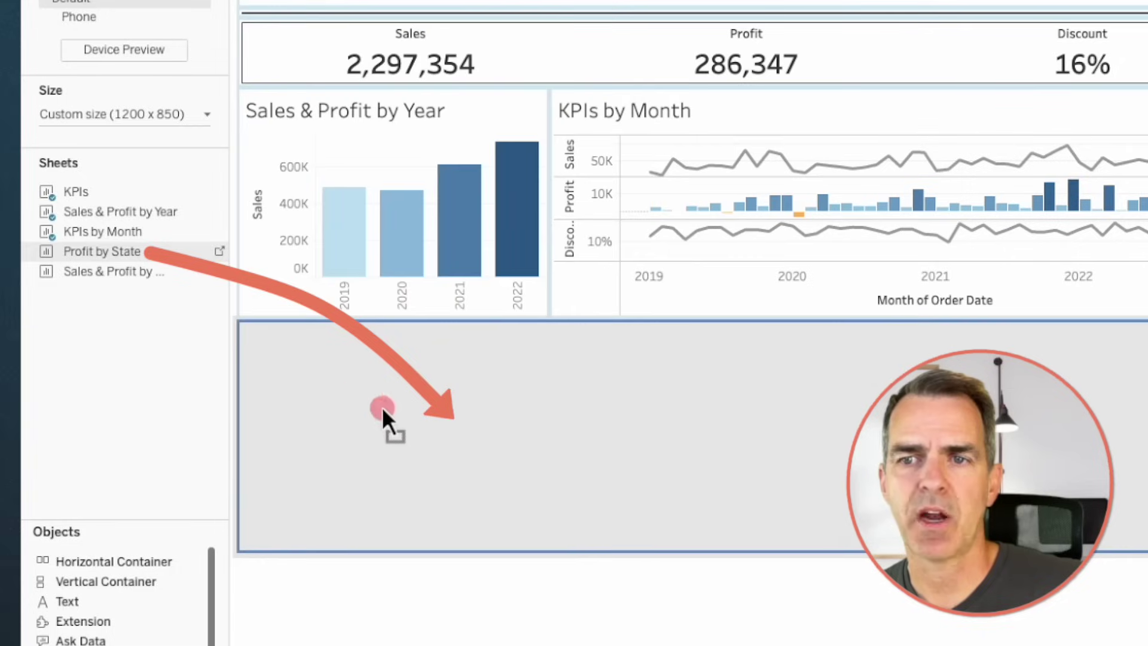
pyautogui.moveTo(454, 425); pyautogui.dragTo(454, 425)
pyautogui.moveTo(54, 271); pyautogui.dragTo(602, 441)
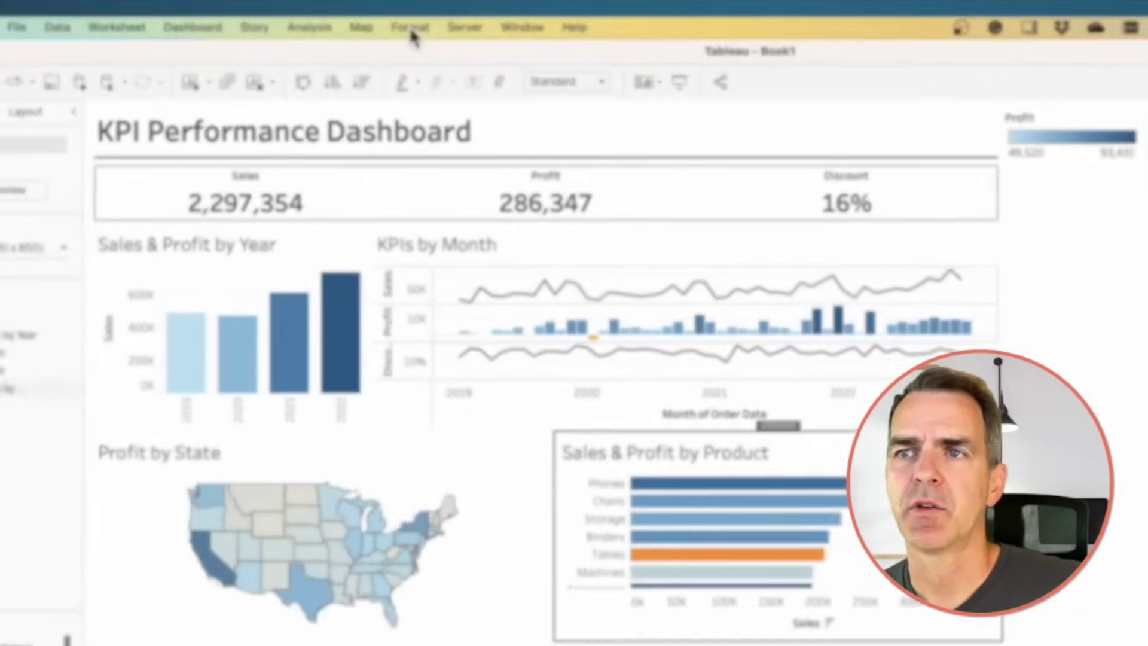
# Set worksheet titles to size 12 in Format Workbook.
pyautogui.click(351, 27)
pyautogui.click(431, 98)
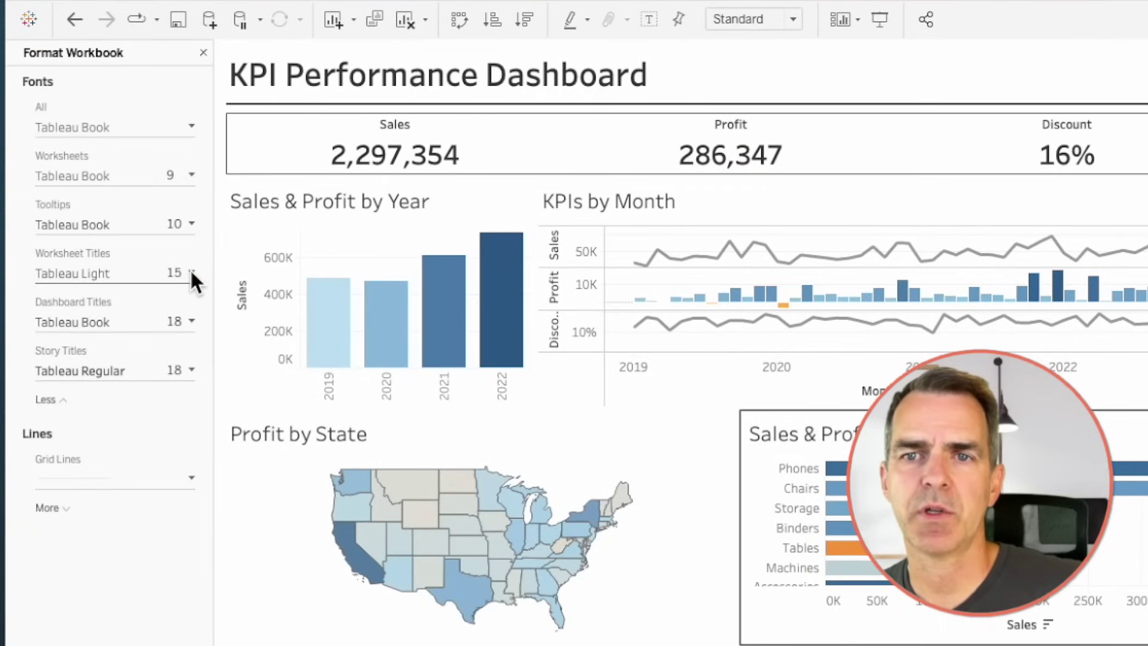
pyautogui.click(190, 272)
pyautogui.click(87, 345)
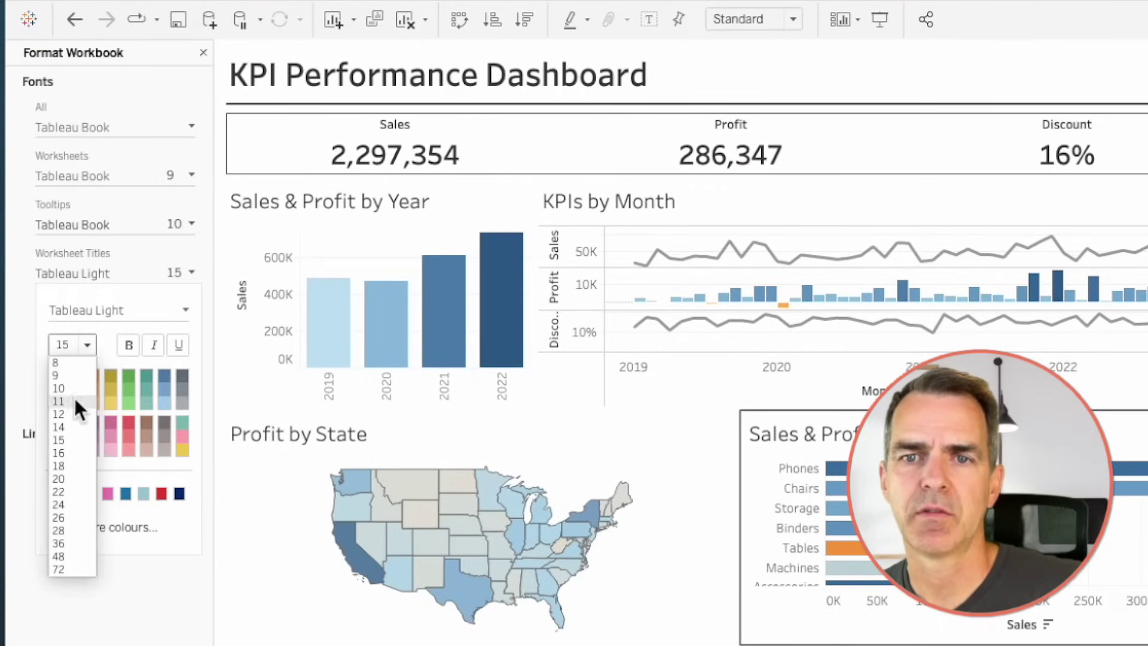
pyautogui.click(73, 416)
pyautogui.click(23, 224)
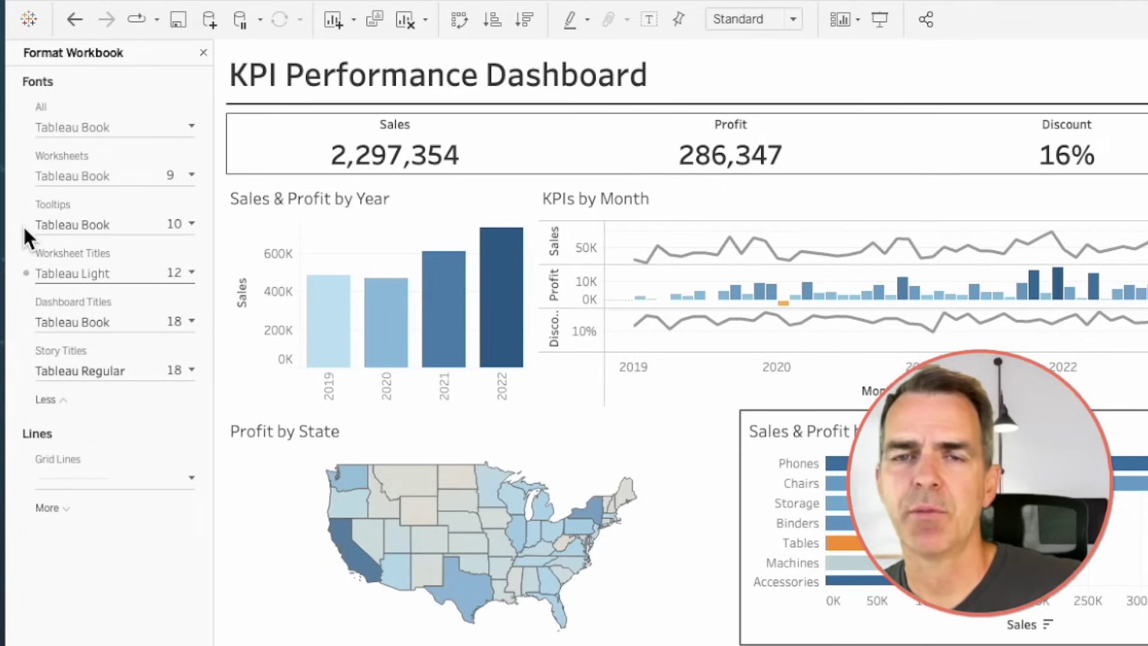
# Turn grid lines off across the workbook.
pyautogui.scroll(-3, 55, 454)
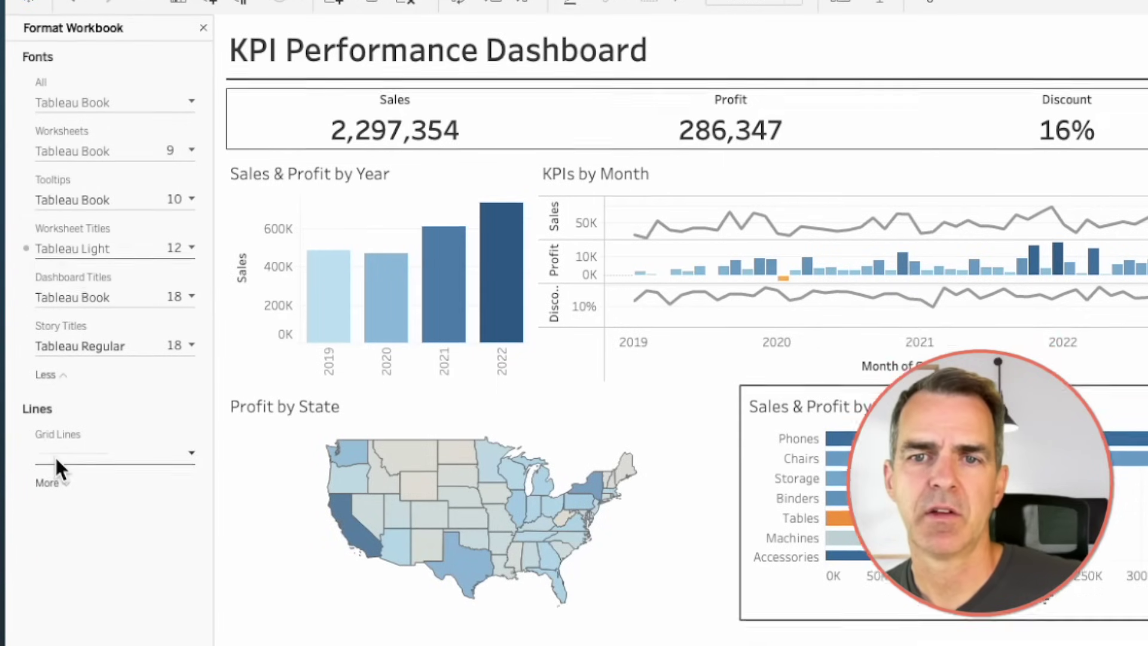
pyautogui.click(57, 392)
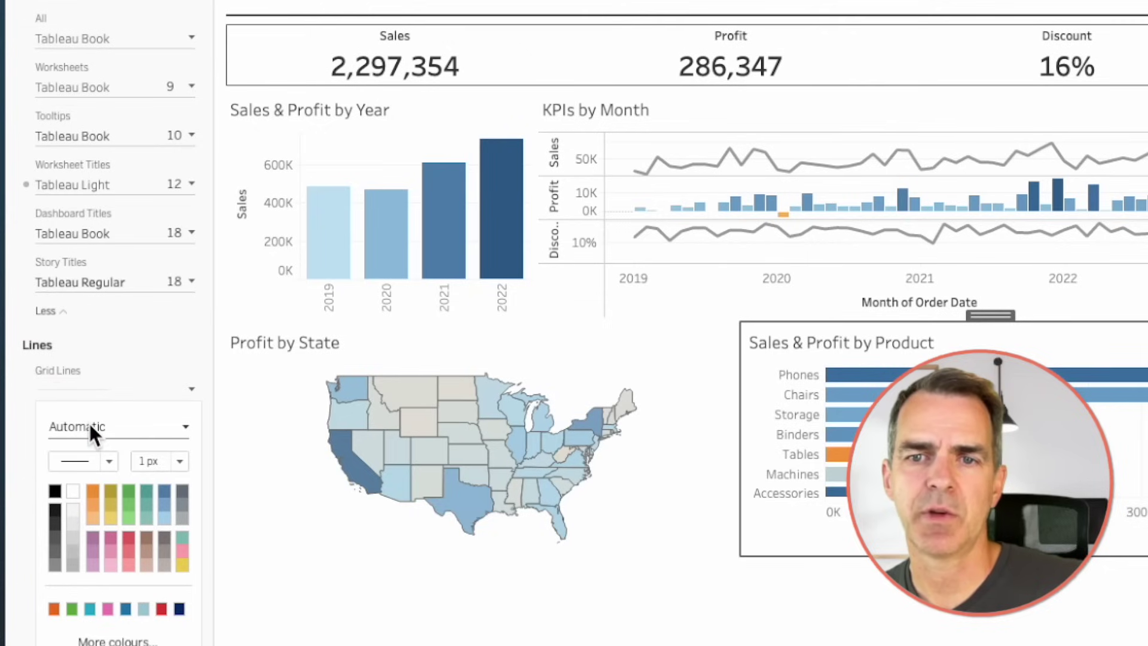
pyautogui.click(89, 422)
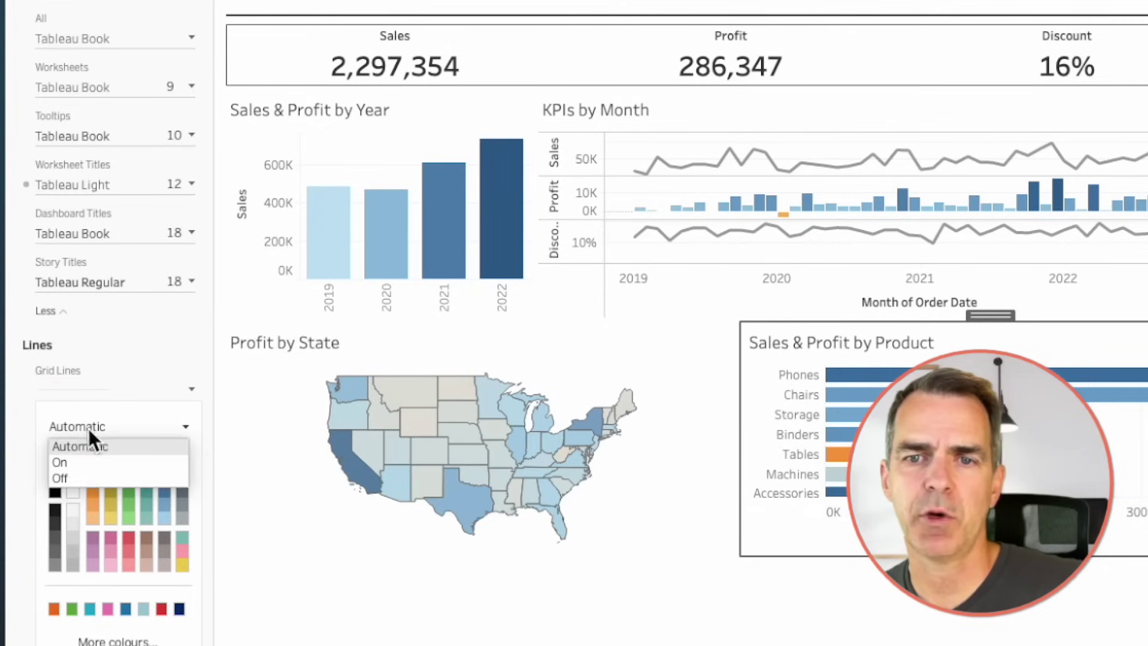
pyautogui.click(81, 478)
# Close the workbook formatting settings and remove the stray empty tile from the dashboard.
pyautogui.click(203, 95)
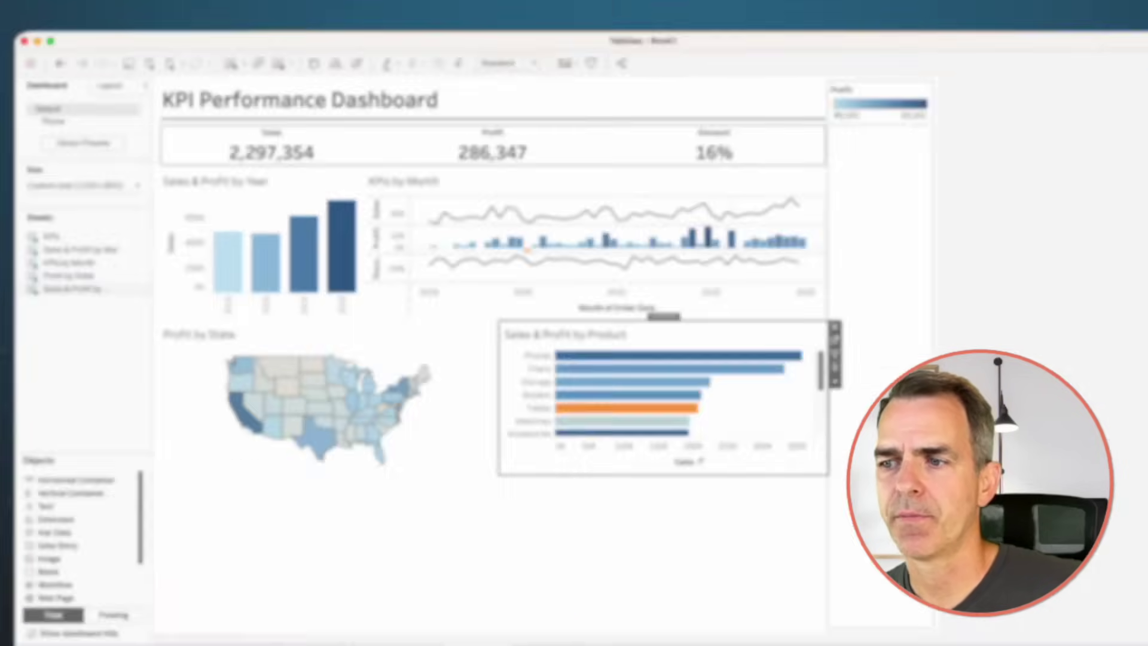
pyautogui.moveTo(71, 432); pyautogui.dragTo(665, 497)
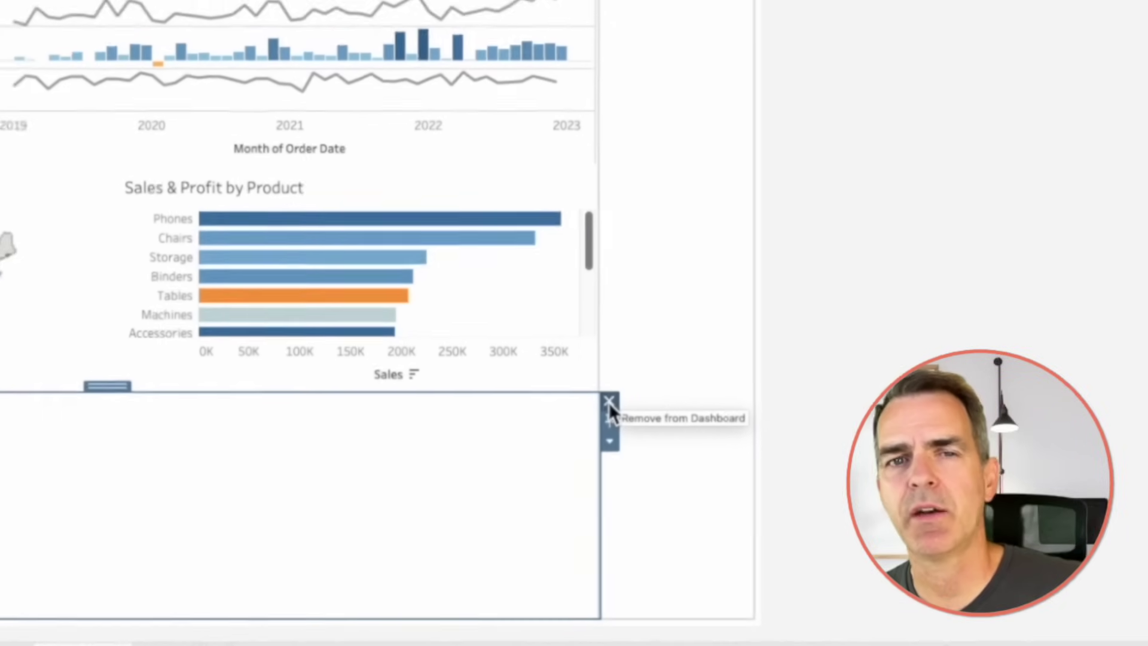
pyautogui.click(598, 398)
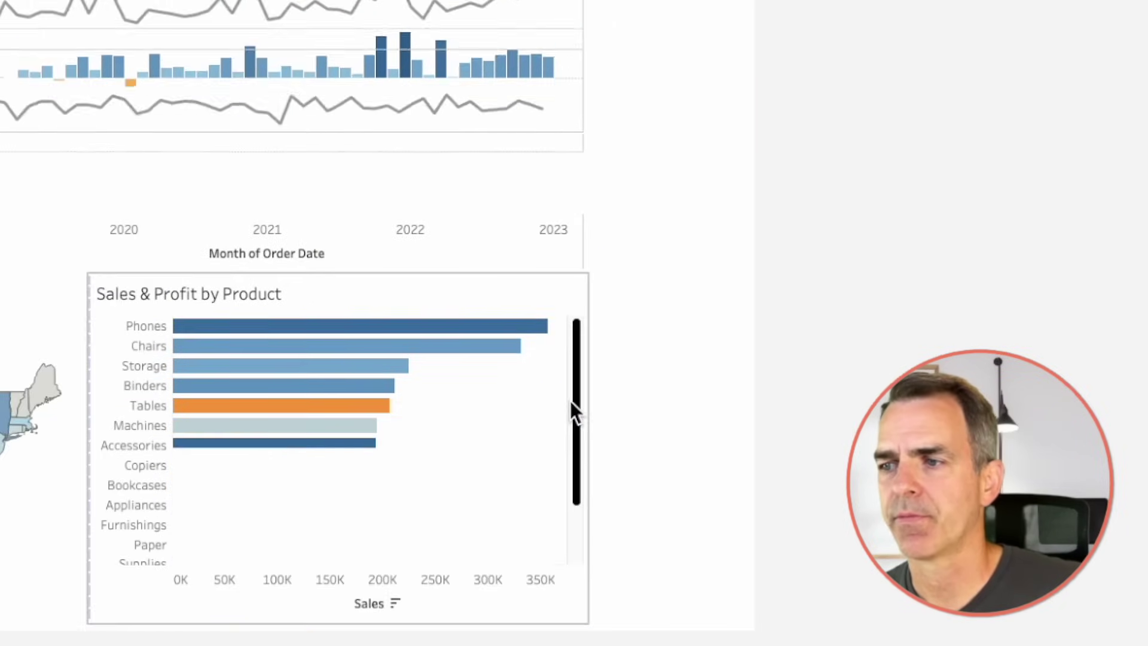
# Delete the Profit colour legend together with its container.
pyautogui.click(725, 629)
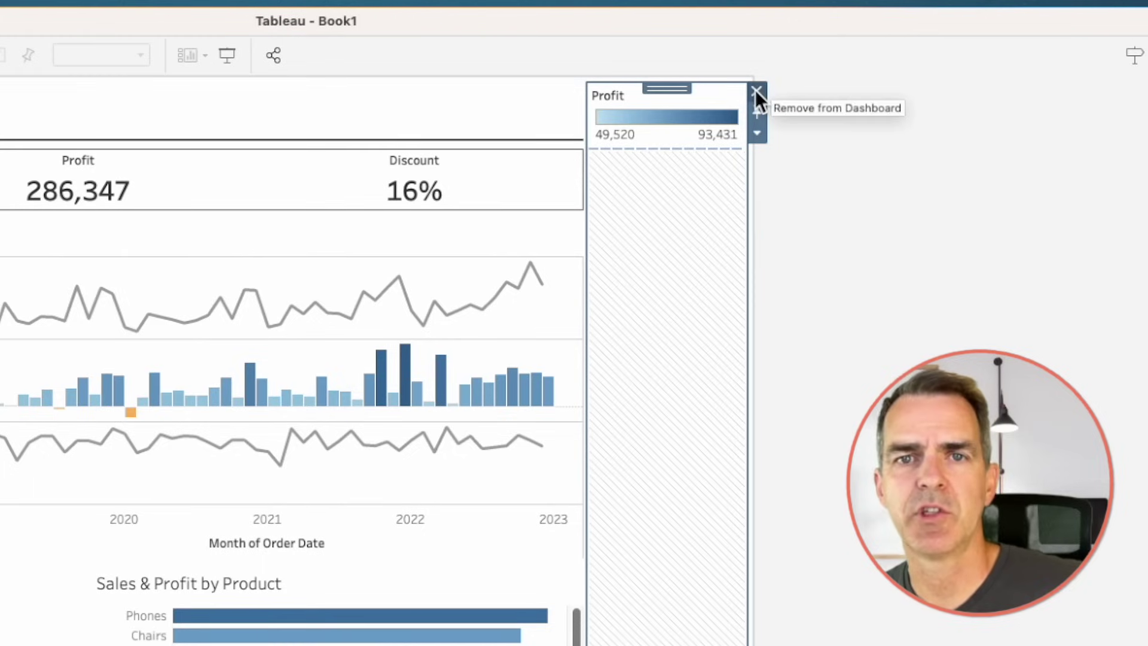
pyautogui.click(755, 90)
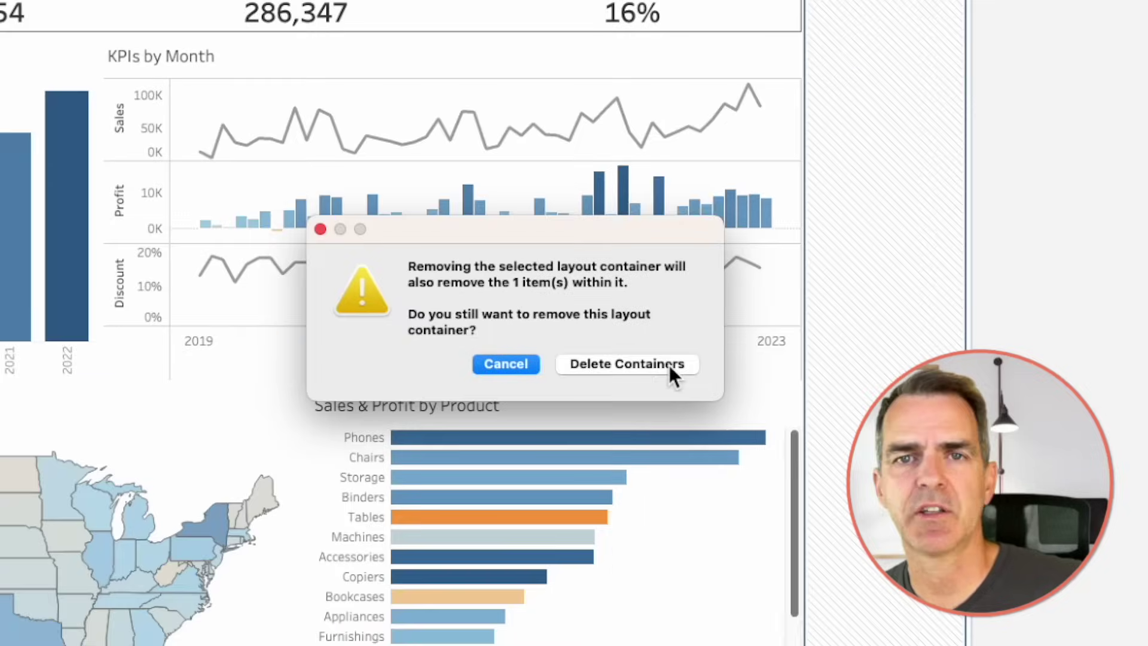
pyautogui.click(669, 365)
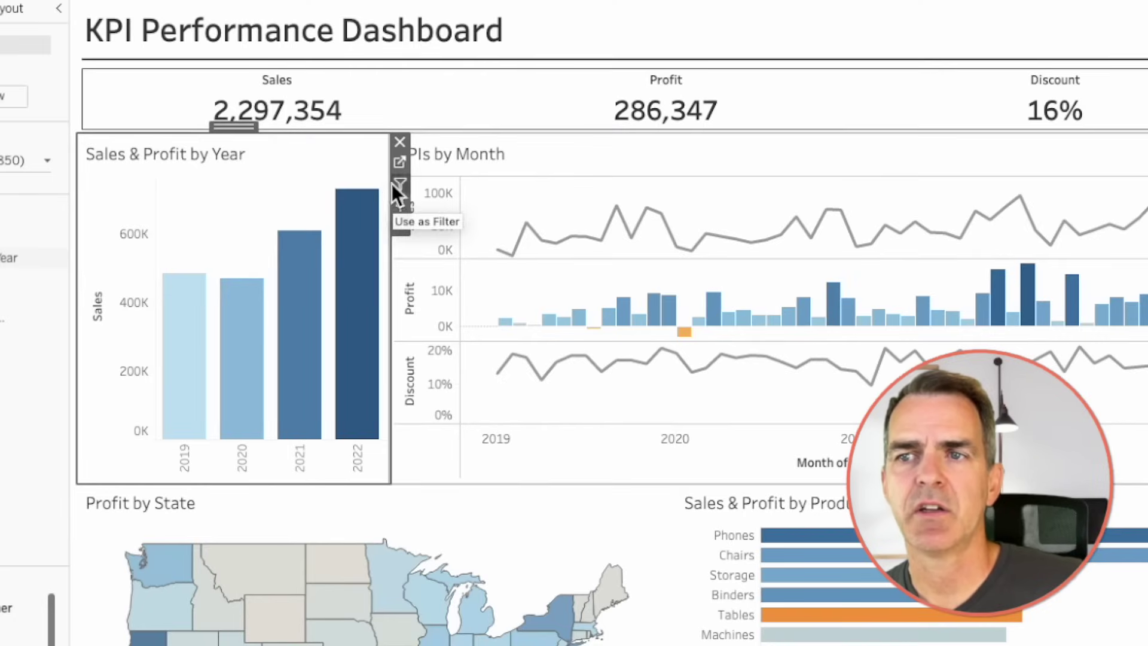
# Enable Use as Filter on Sales & Profit by Year, KPIs by Month, Profit by State and product charts.
pyautogui.click(399, 183)
pyautogui.click(1044, 188)
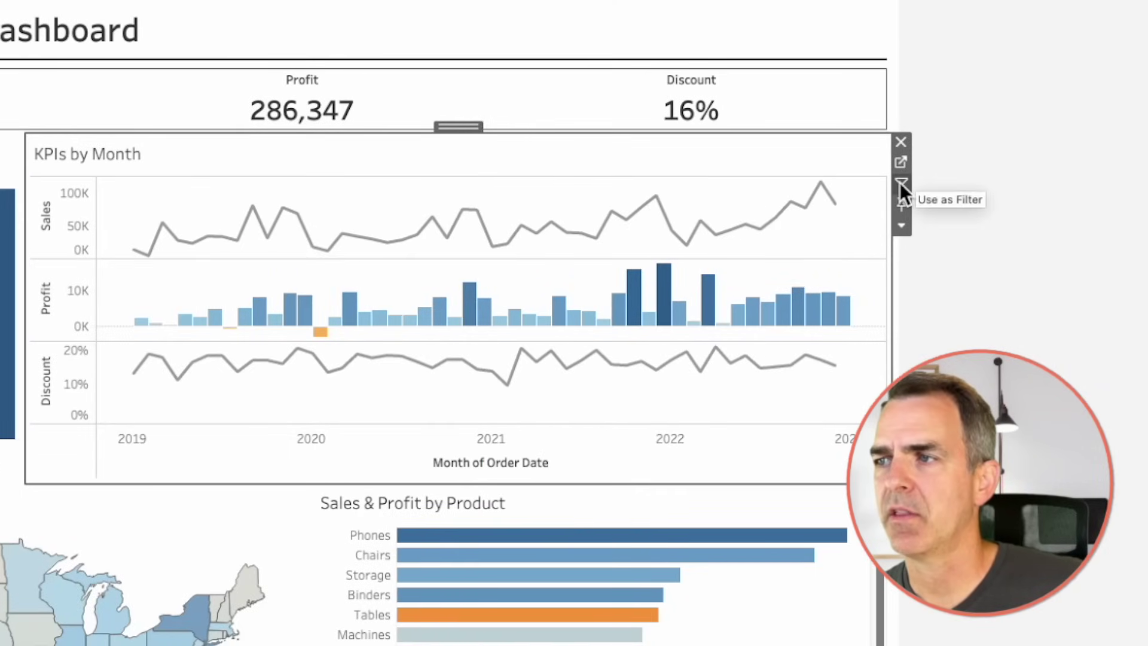
pyautogui.click(901, 183)
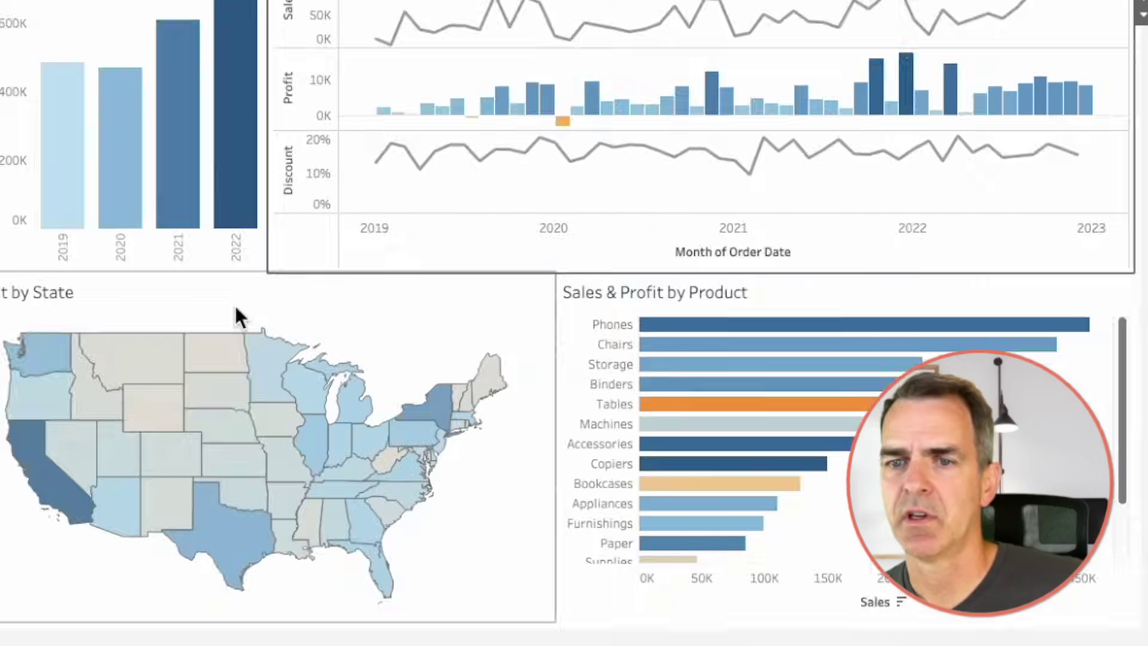
pyautogui.click(369, 188)
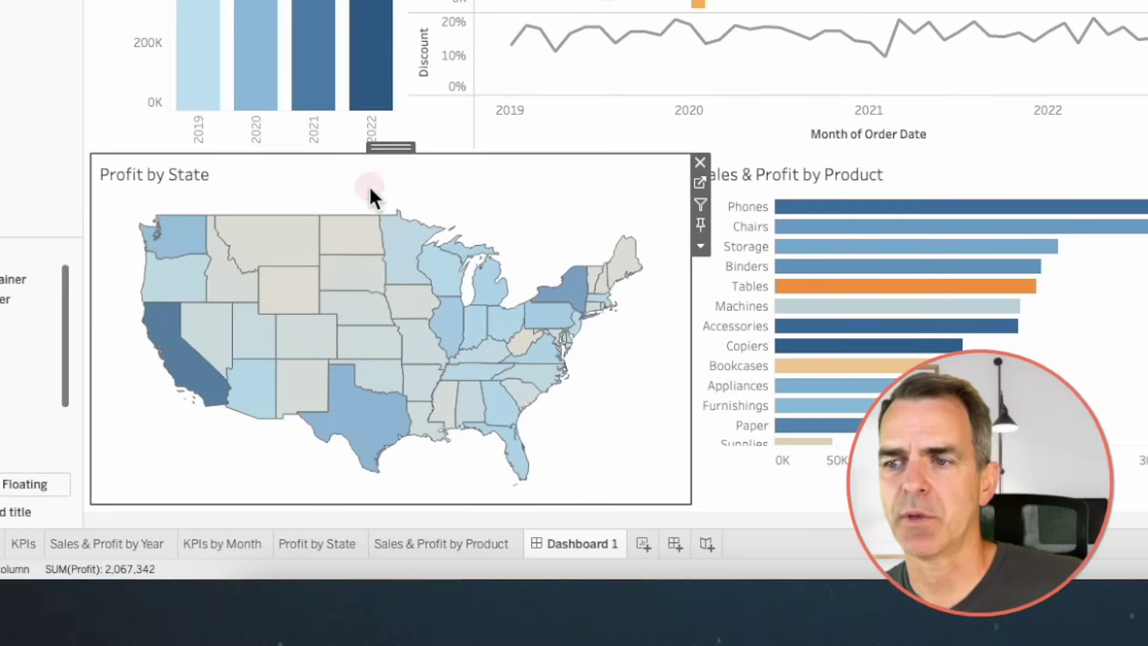
pyautogui.click(700, 205)
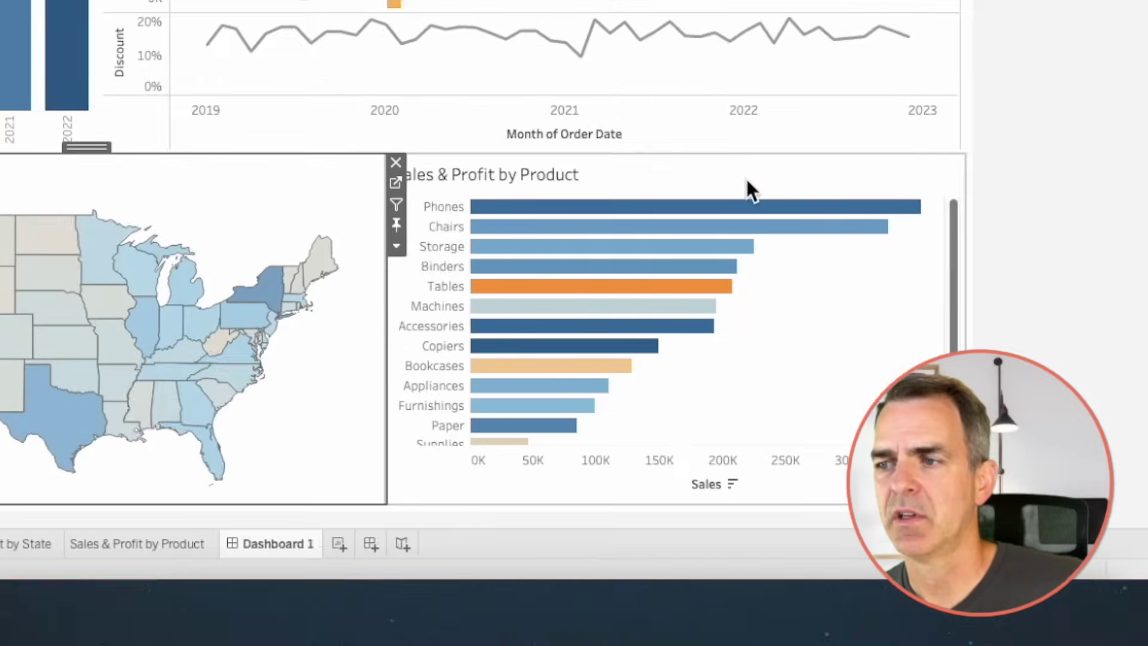
pyautogui.click(601, 173)
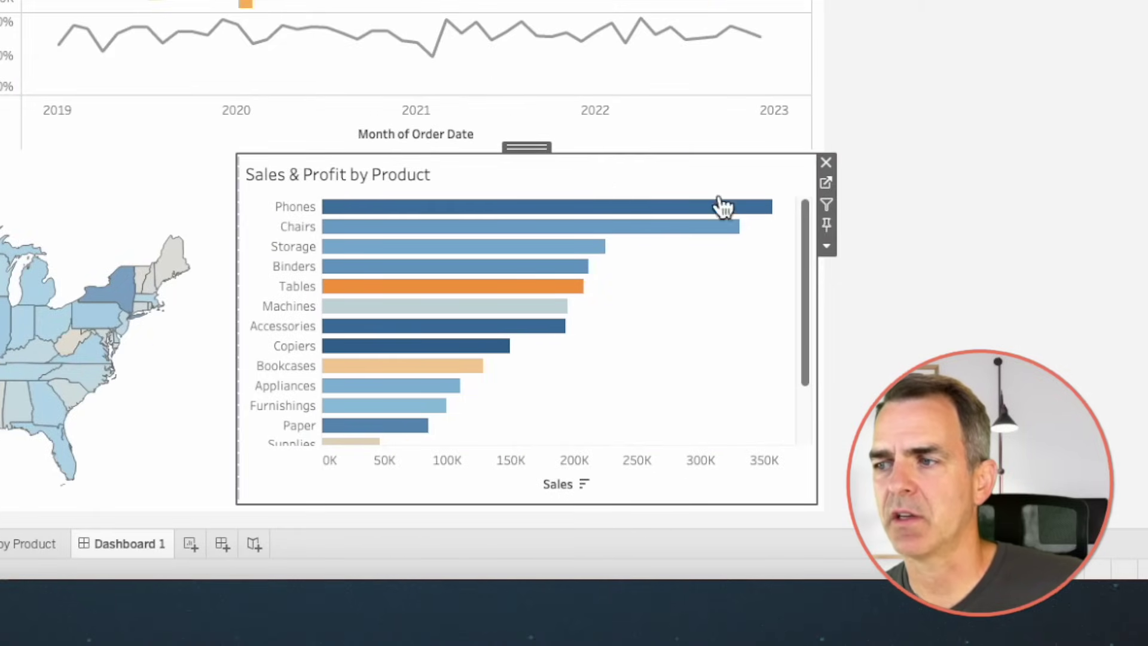
pyautogui.click(828, 205)
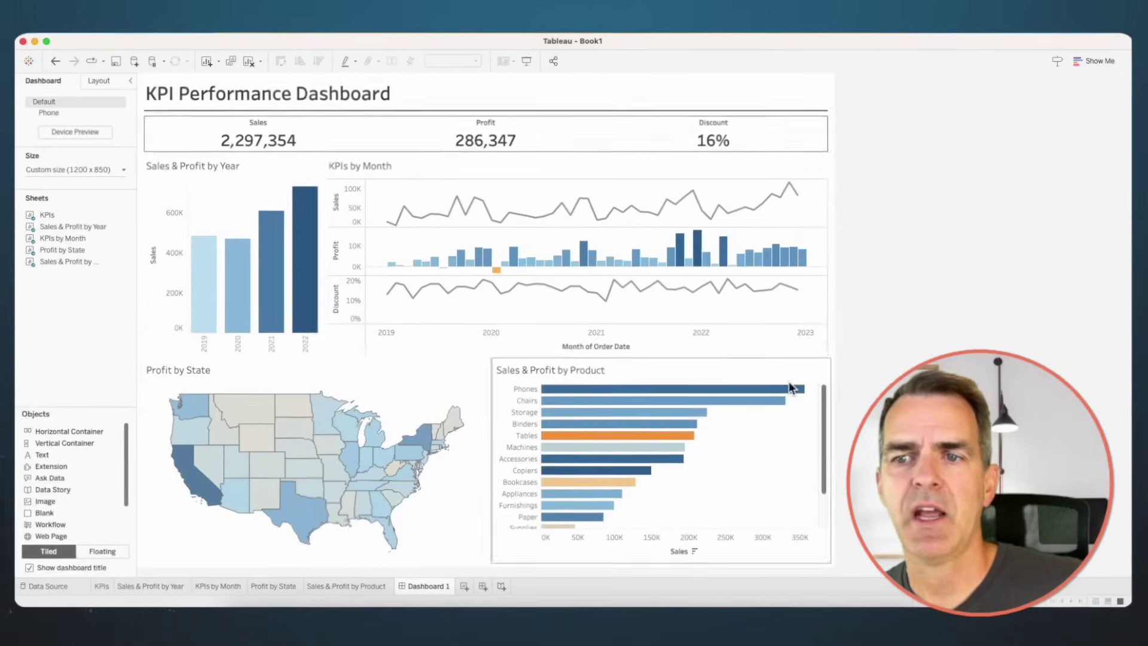
pyautogui.click(303, 308)
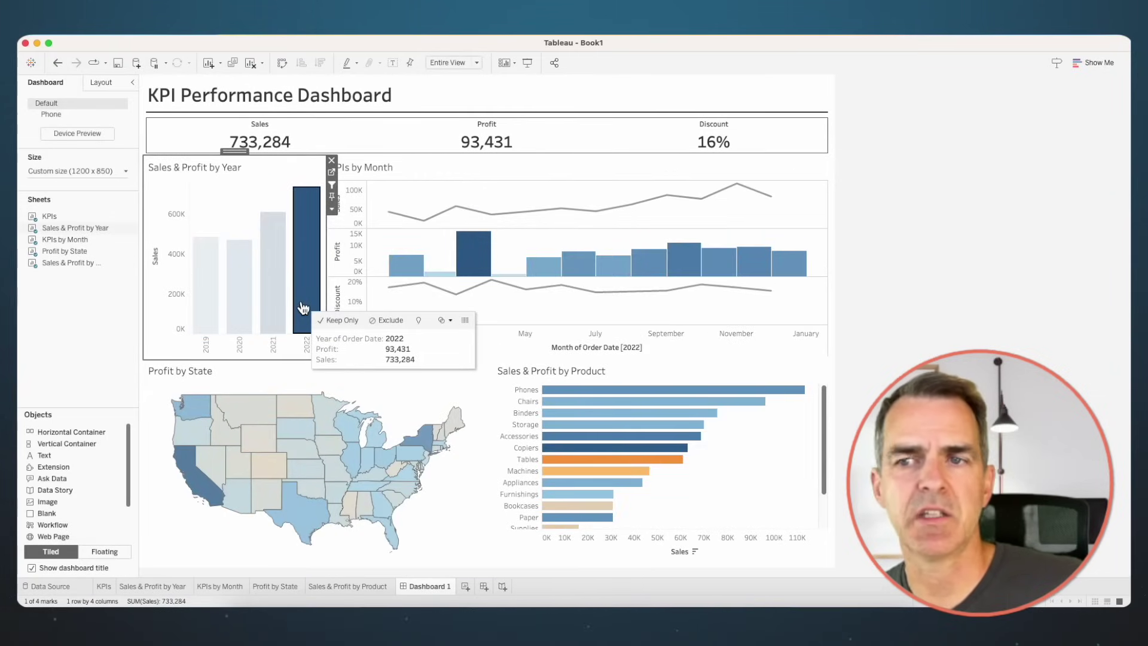
pyautogui.click(303, 308)
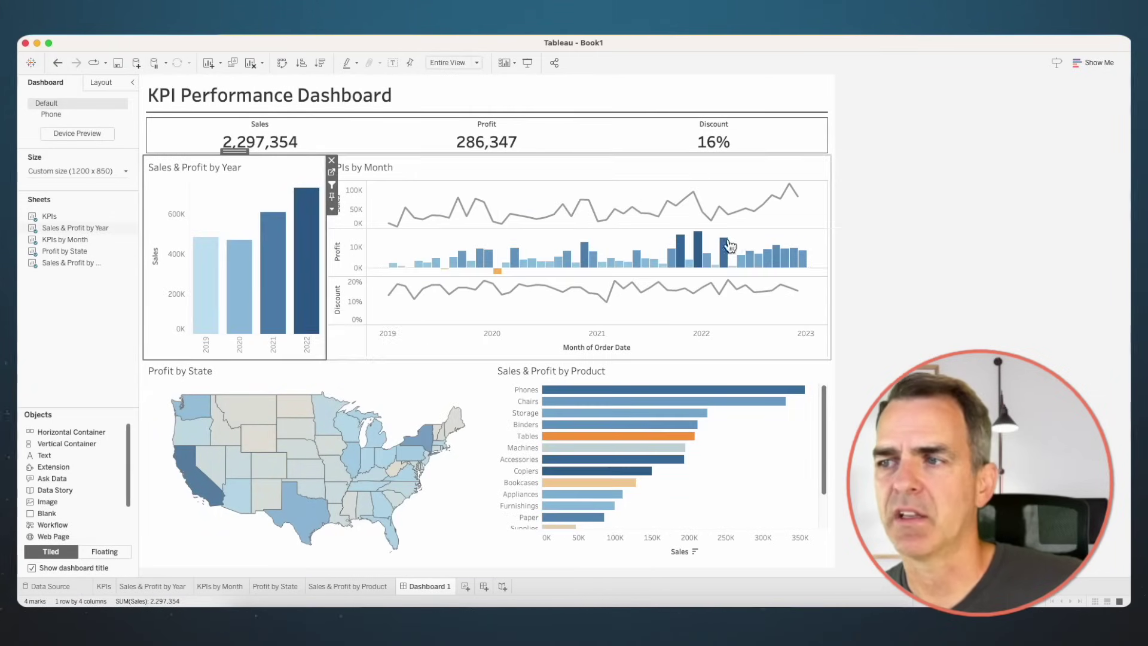
pyautogui.click(701, 246)
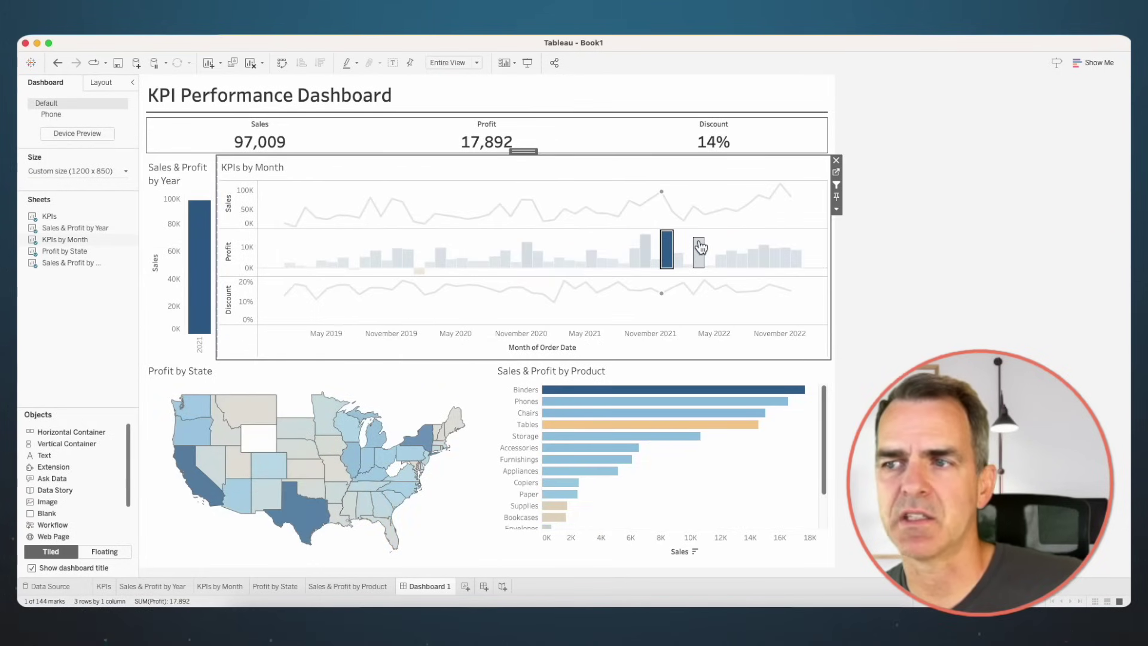
pyautogui.click(667, 248)
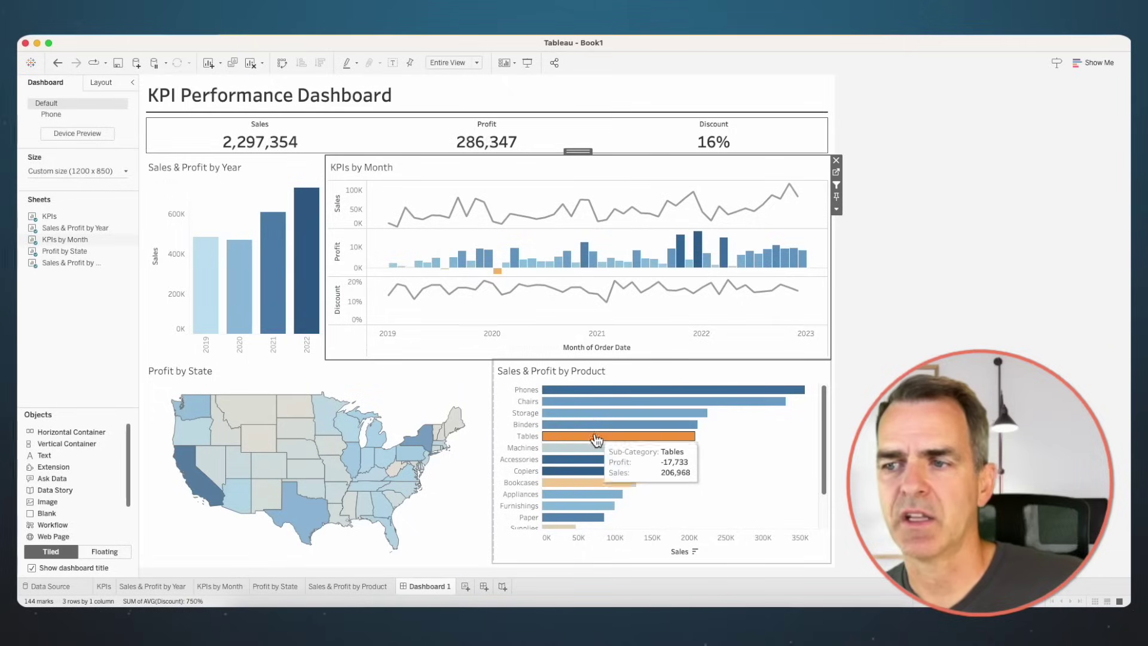
pyautogui.click(592, 435)
pyautogui.click(595, 437)
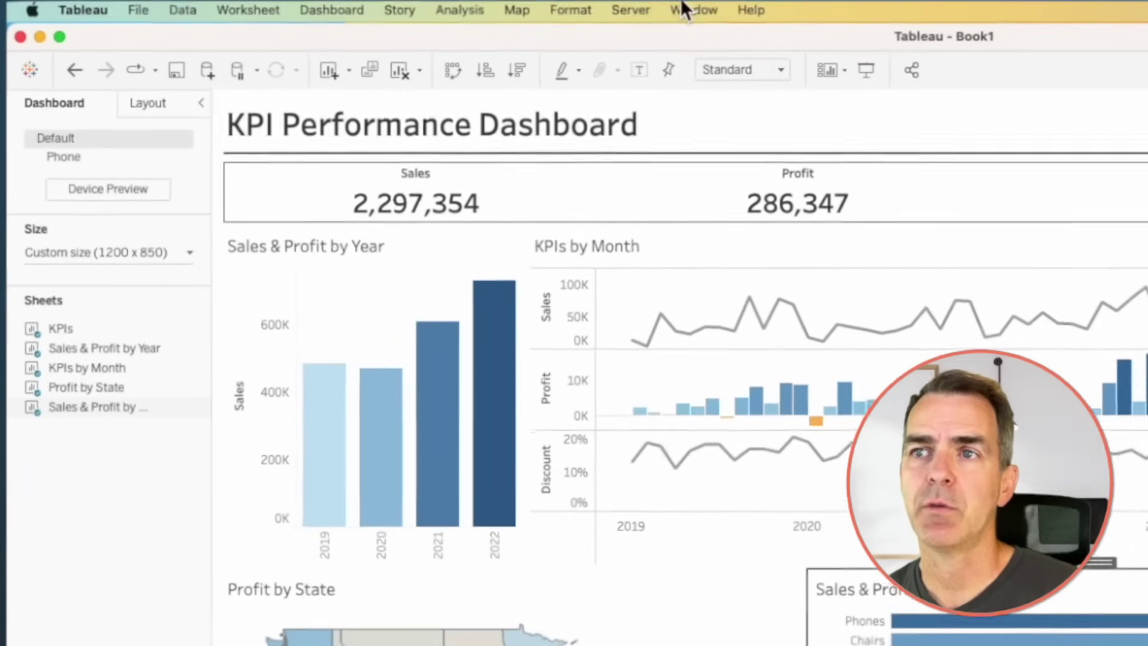
# Sign in to Tableau Server using the chosen server address.
pyautogui.click(631, 10)
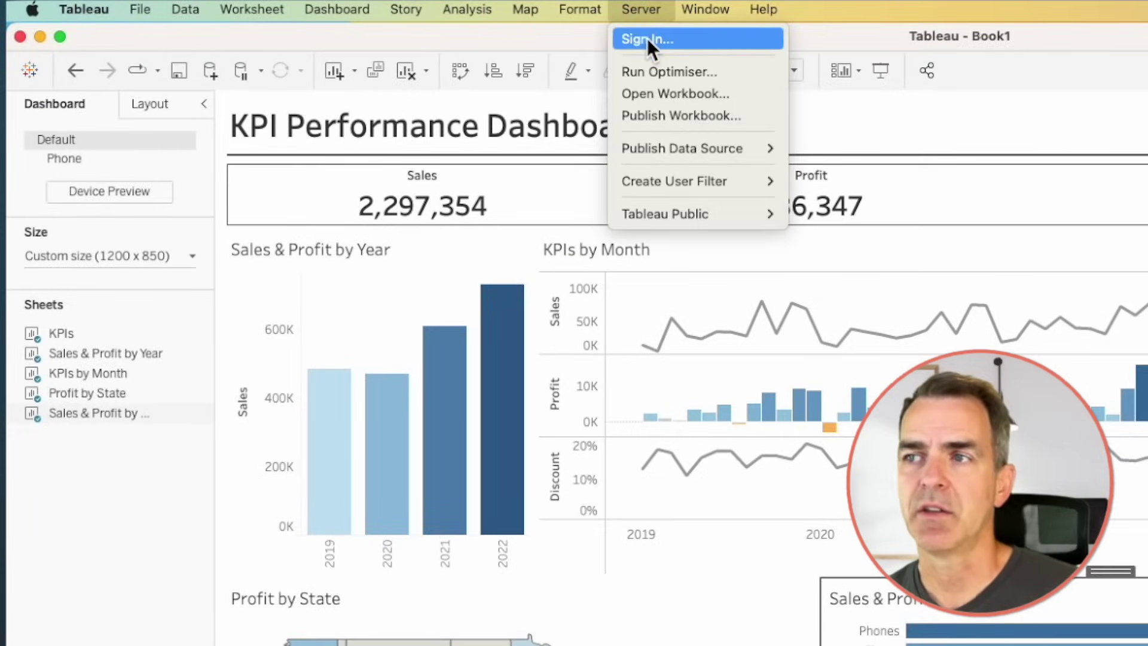
pyautogui.click(647, 38)
pyautogui.click(679, 336)
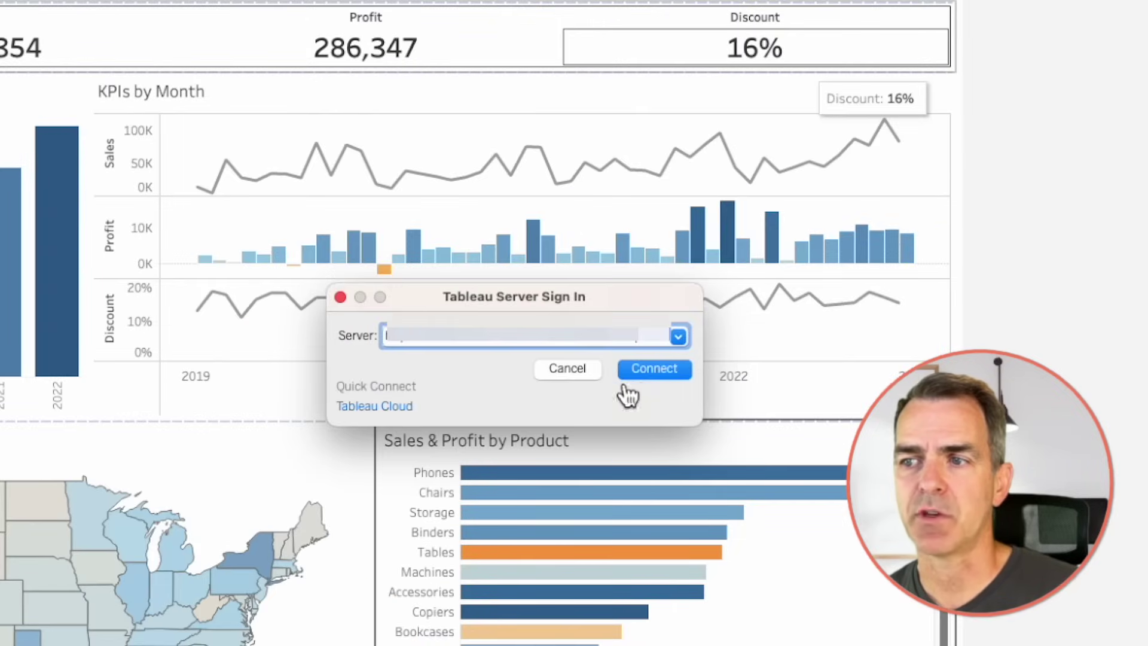
pyautogui.click(655, 371)
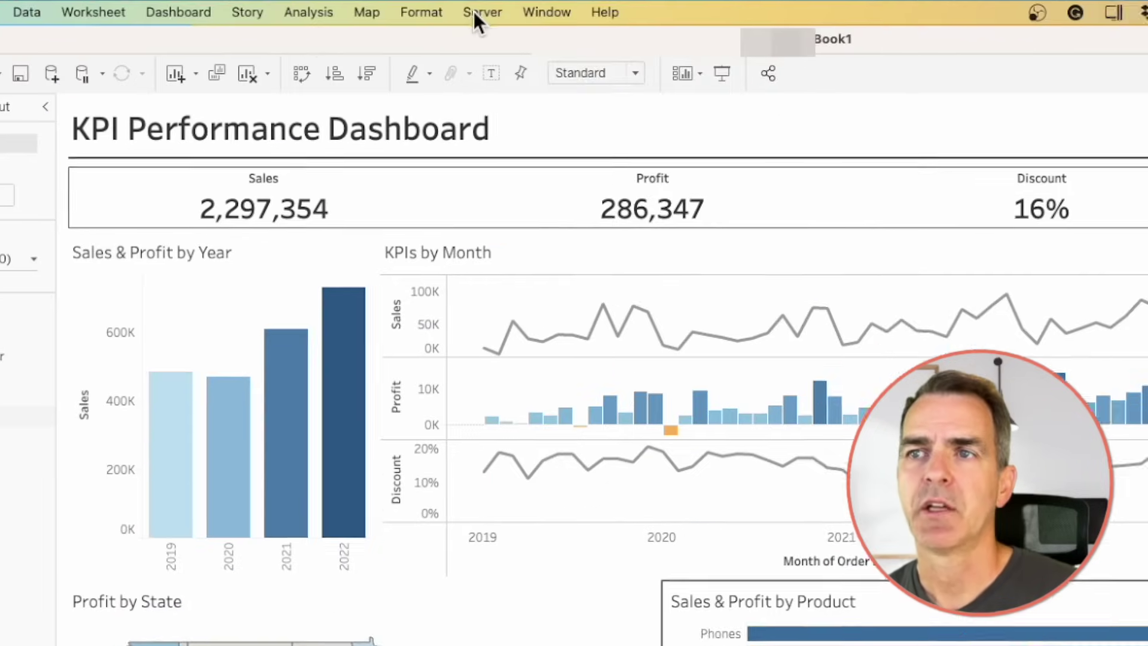
# Publish the workbook without an extract to the Default project as 'KPI Performance Dashboard'.
pyautogui.click(509, 33)
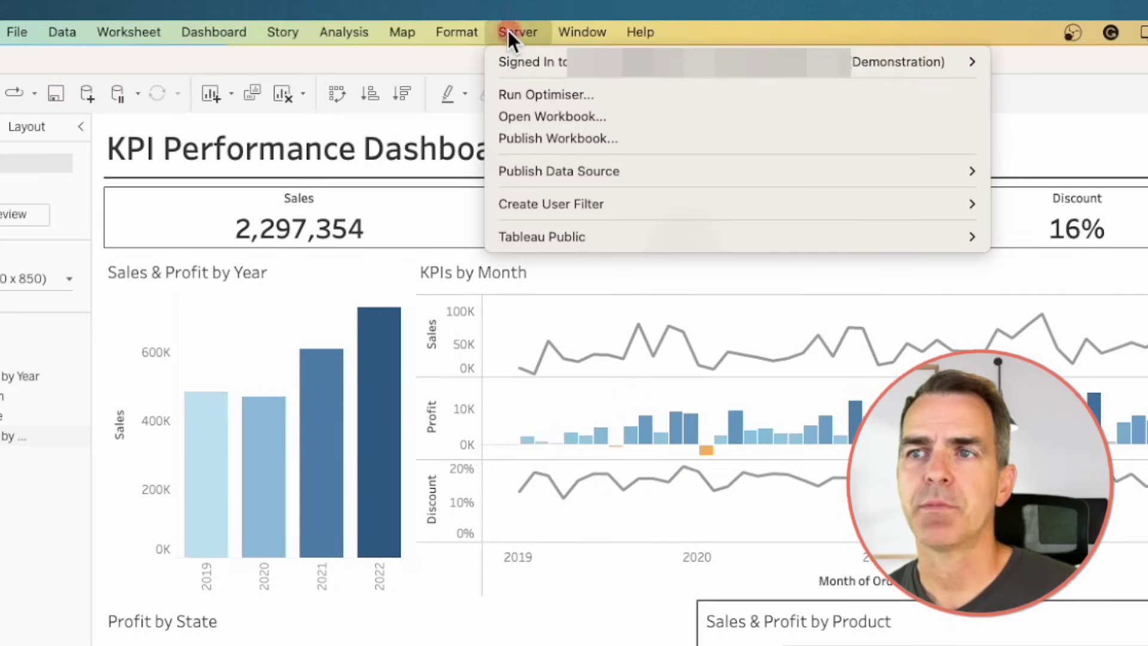
pyautogui.click(533, 138)
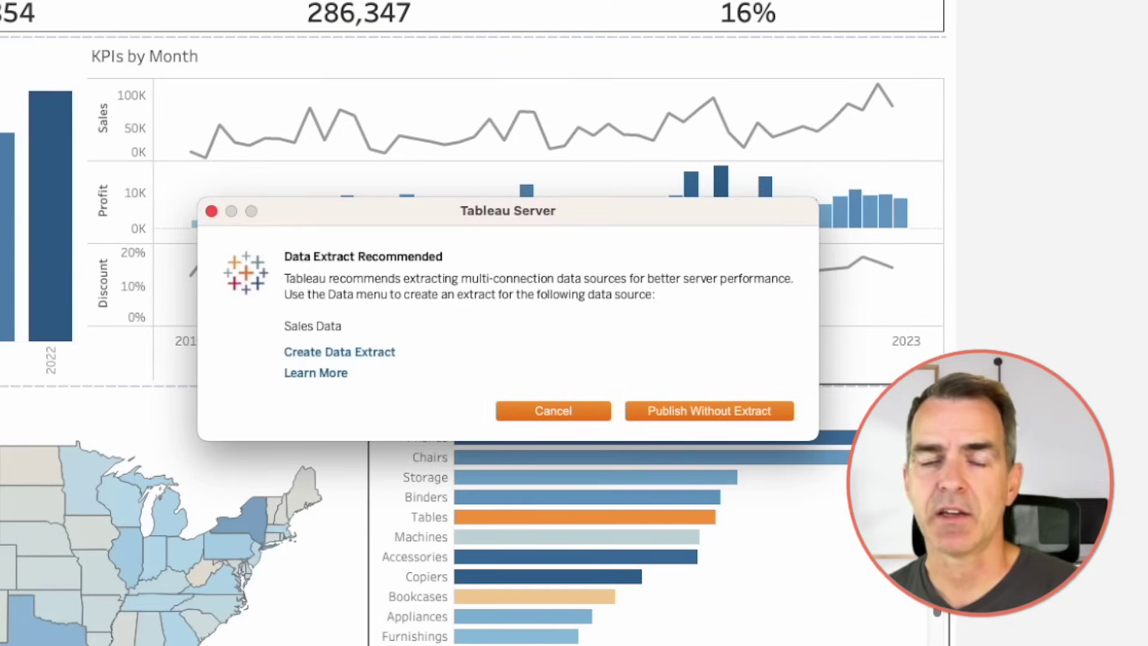
pyautogui.click(702, 409)
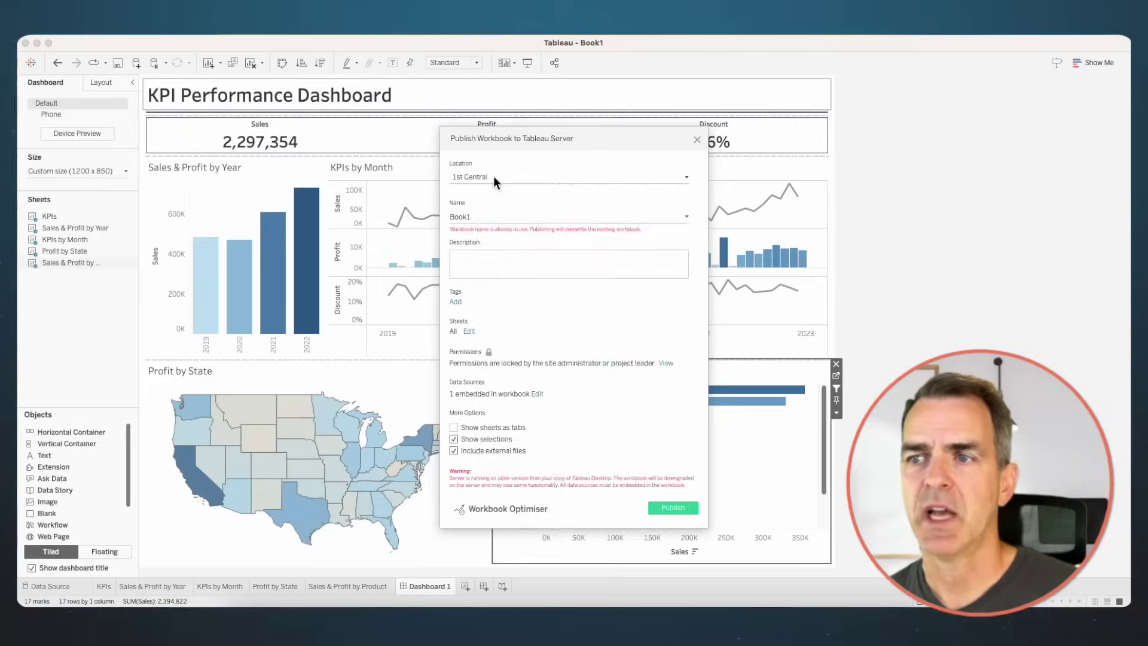
pyautogui.click(494, 177)
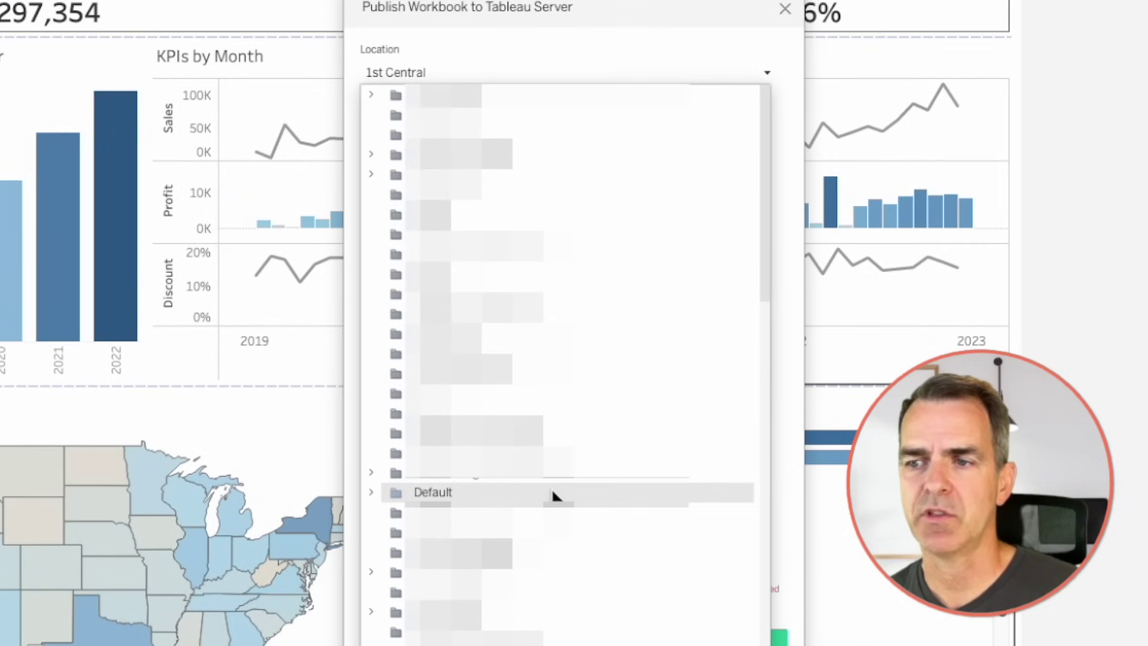
pyautogui.click(552, 490)
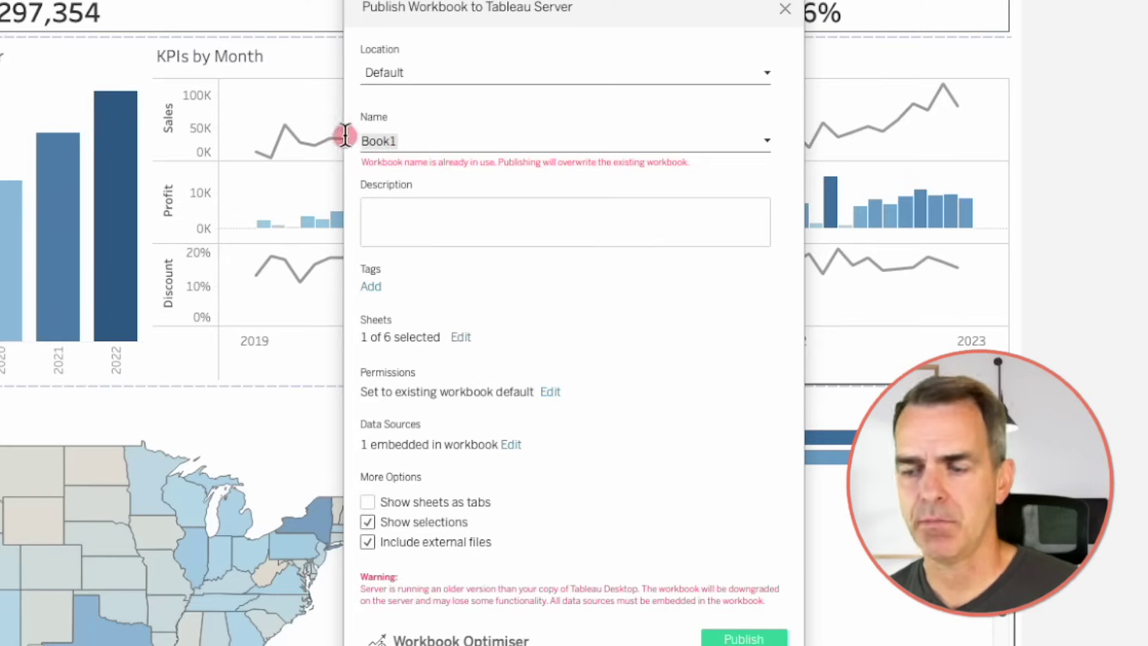
pyautogui.write('KPI Per')
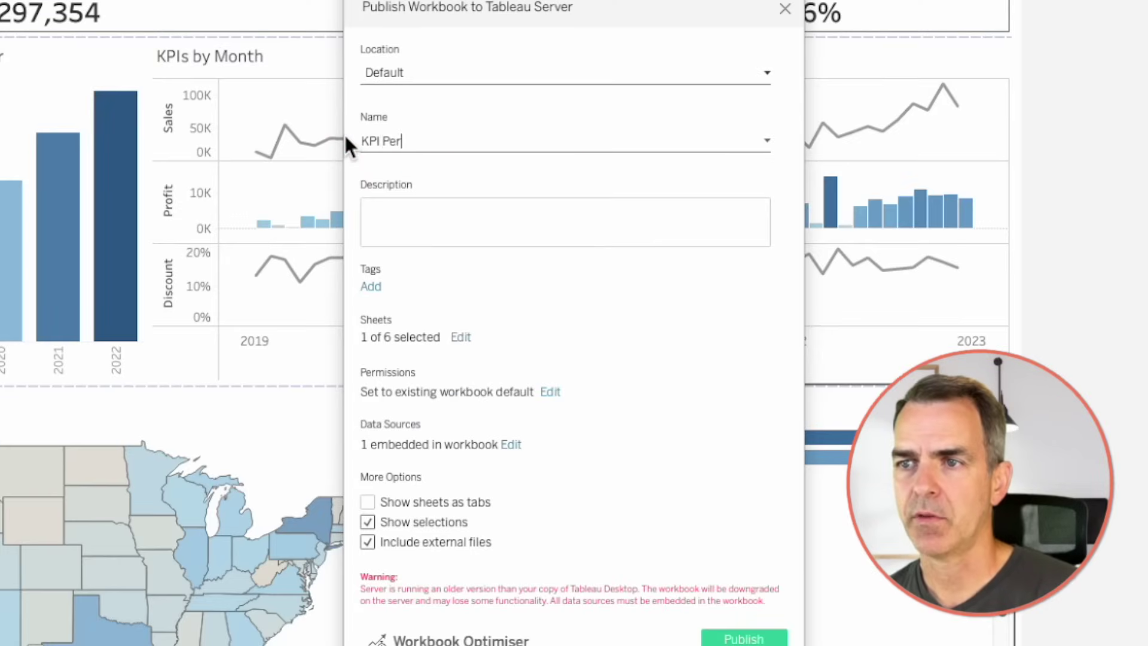
pyautogui.write('formance Dashboard')
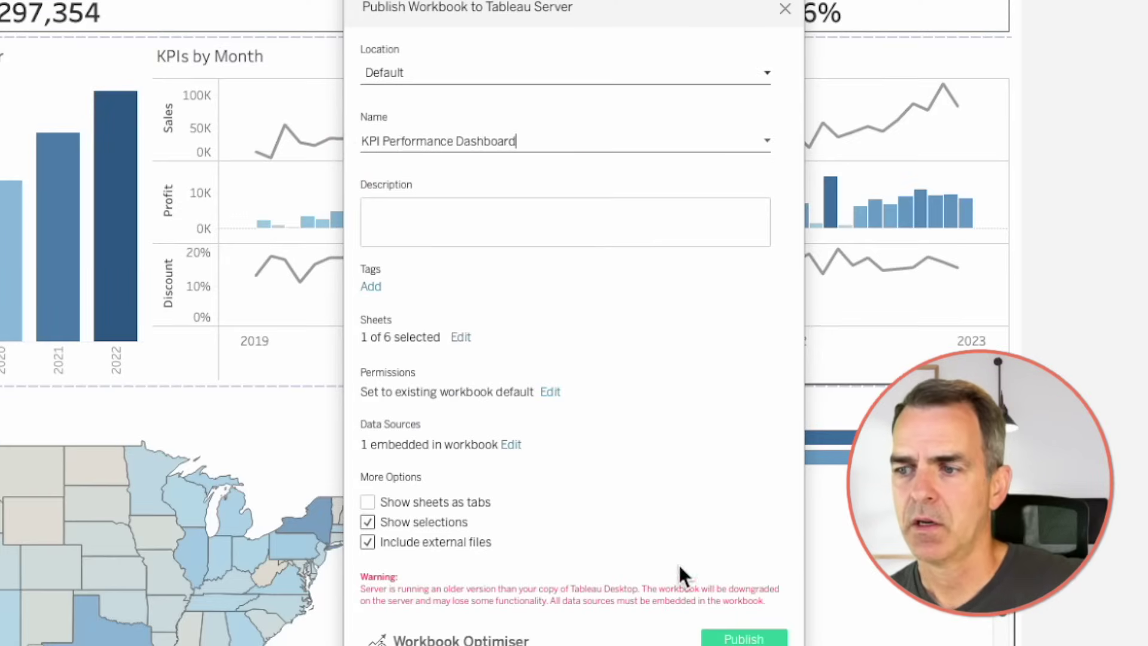
pyautogui.click(730, 464)
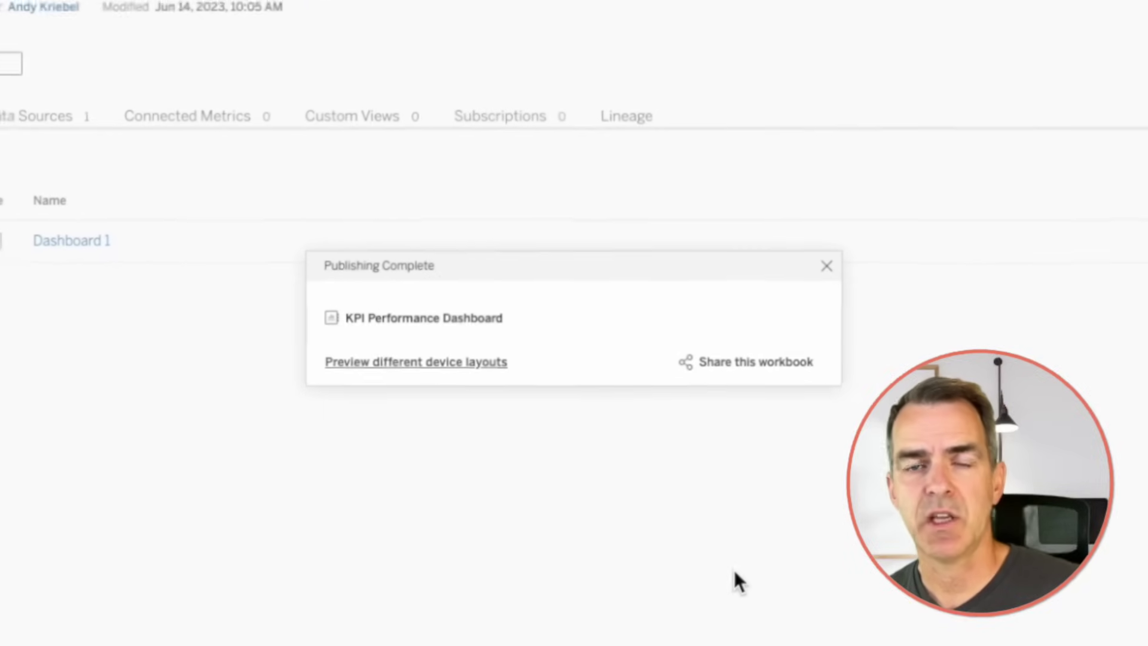
# Copy the workbook's share link and load it in a new browser tab.
pyautogui.click(754, 361)
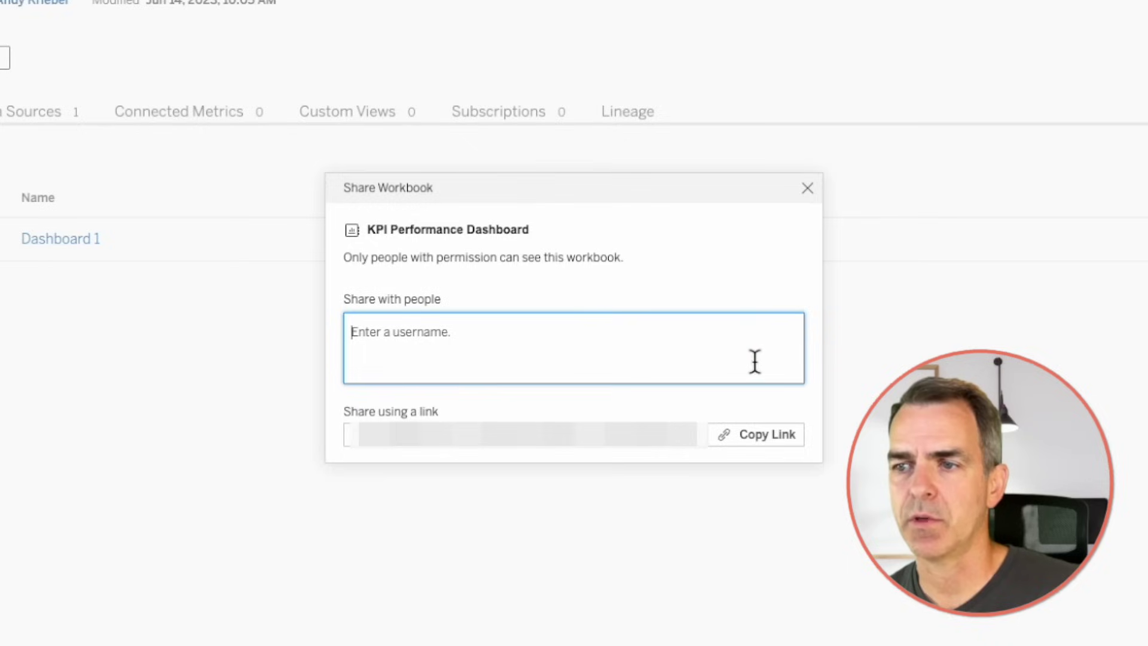
pyautogui.click(769, 430)
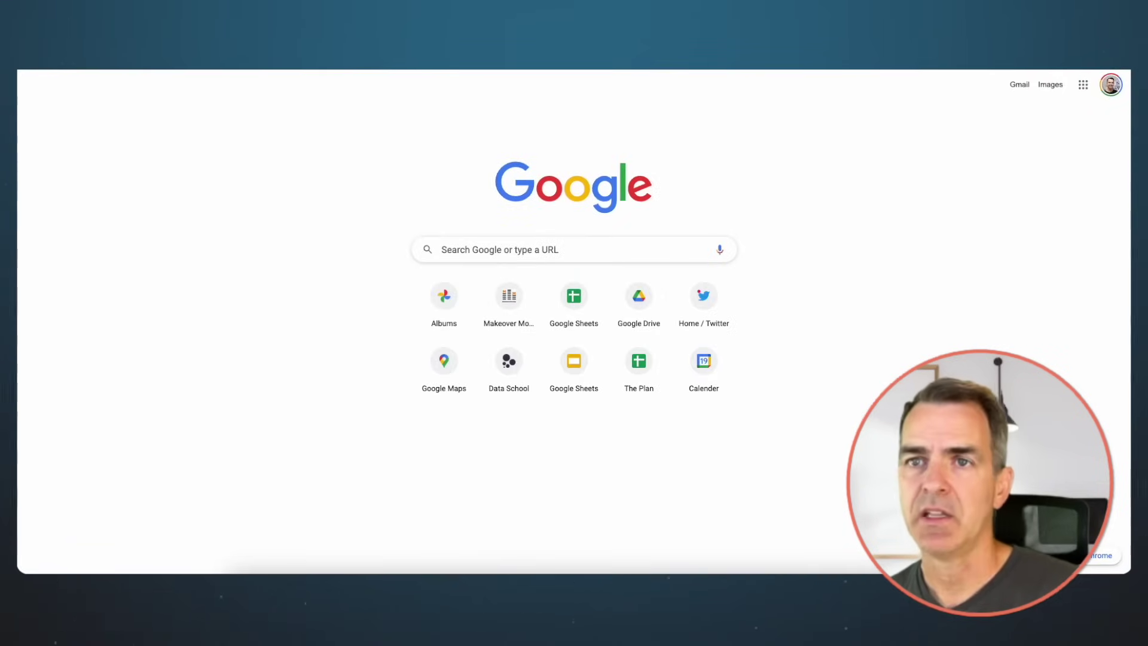
pyautogui.hotkey('ctrl', 'v')
pyautogui.press('Return')
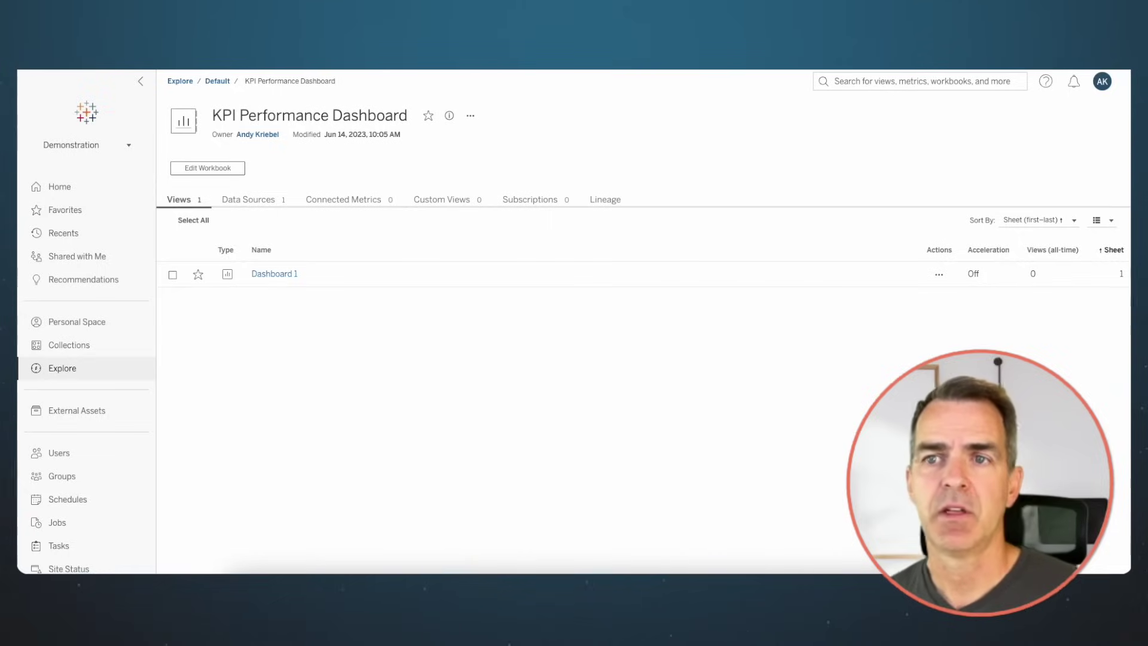
# Open Dashboard 1 and test filters with 2019, California, Tables, and New York selections.
pyautogui.click(271, 275)
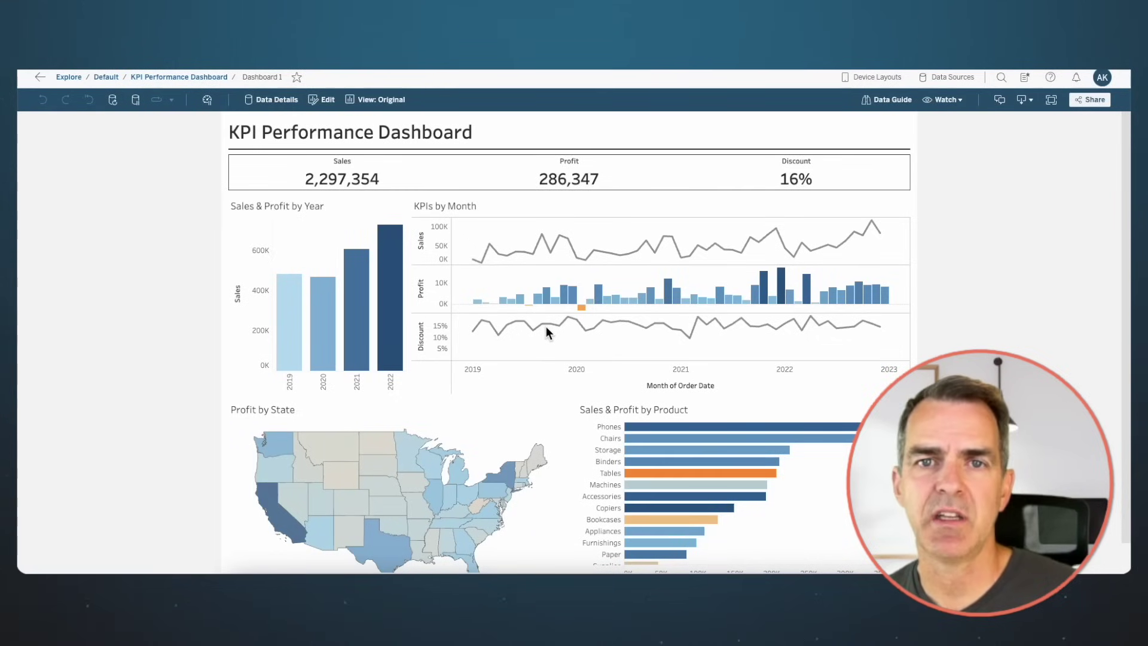
pyautogui.click(298, 334)
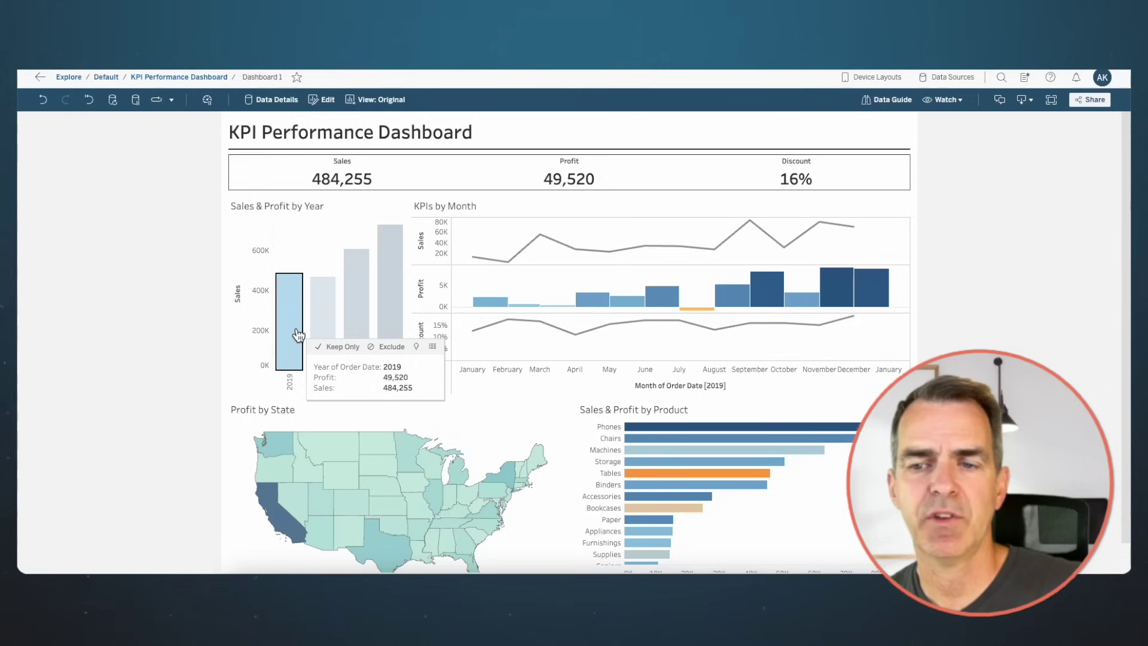
pyautogui.click(298, 334)
pyautogui.moveTo(278, 466)
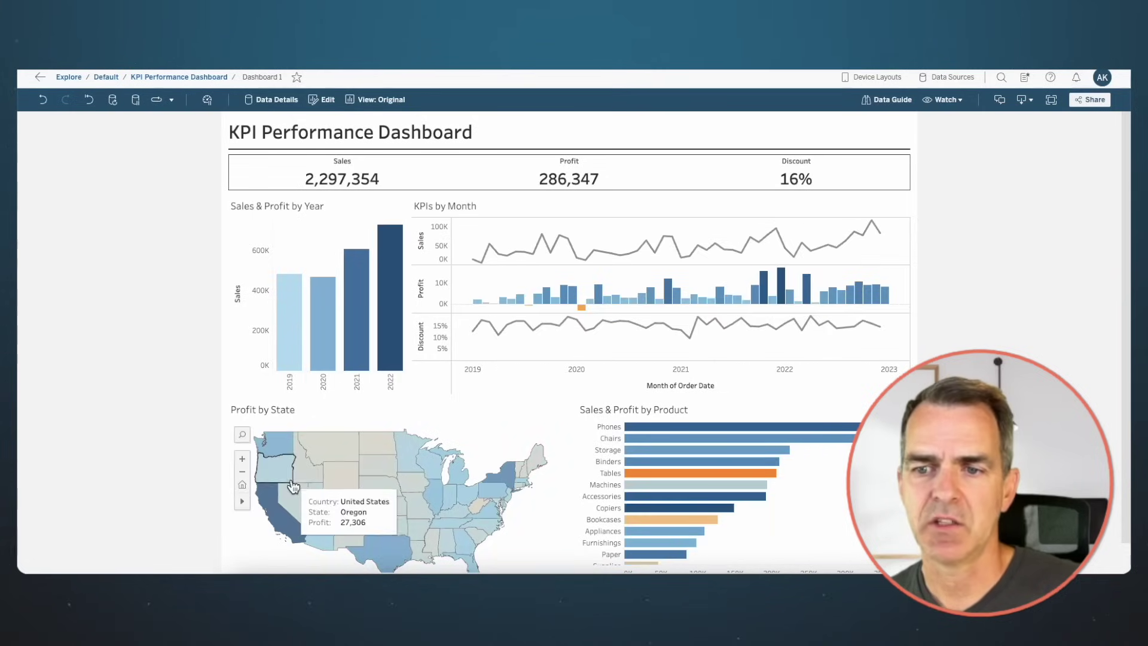
pyautogui.click(287, 526)
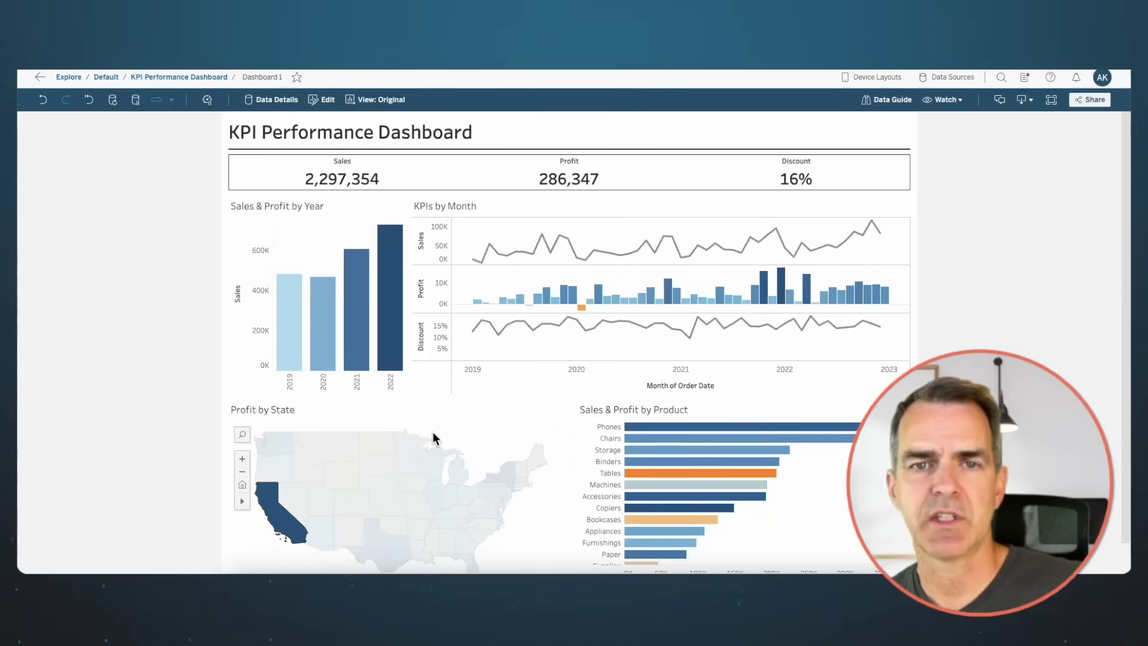
pyautogui.click(685, 473)
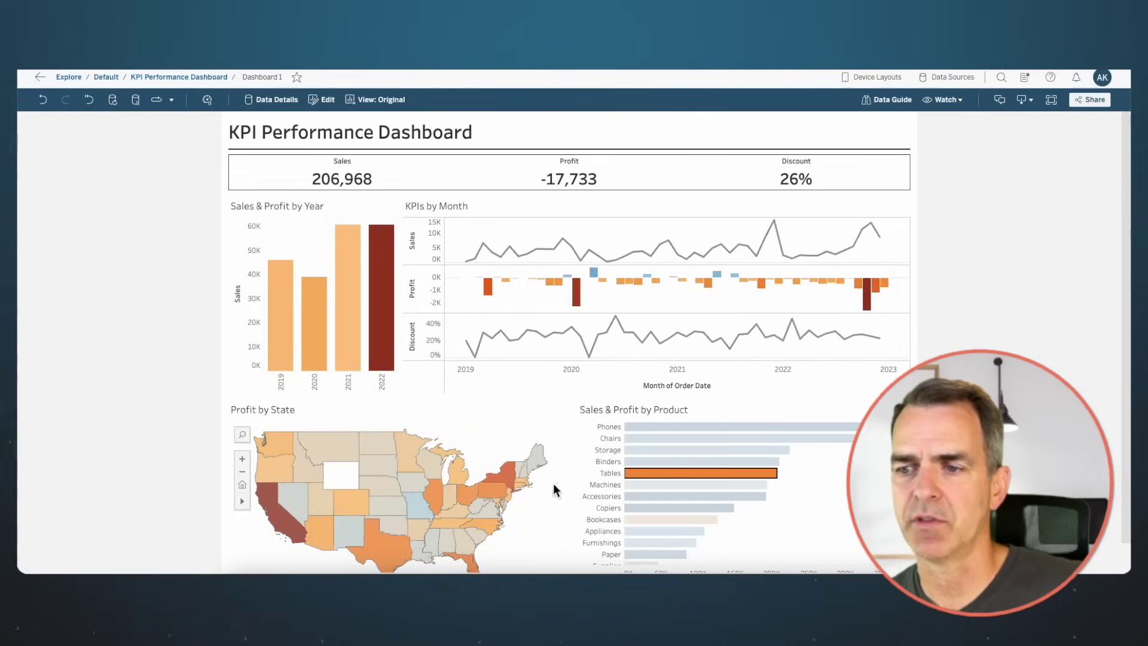
pyautogui.click(508, 482)
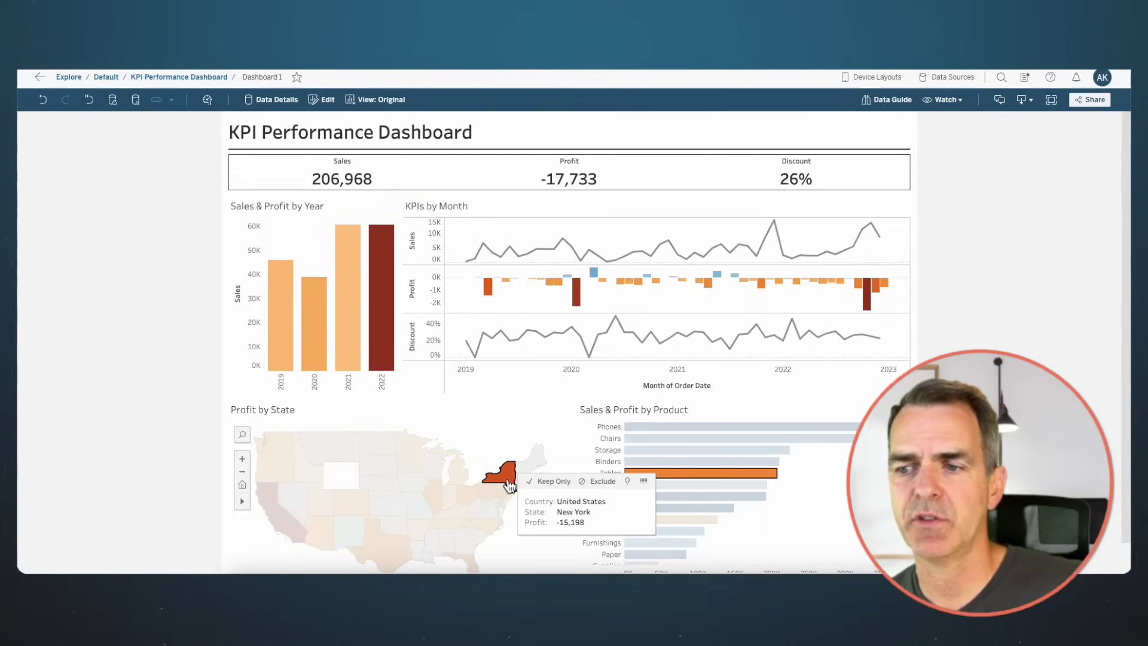